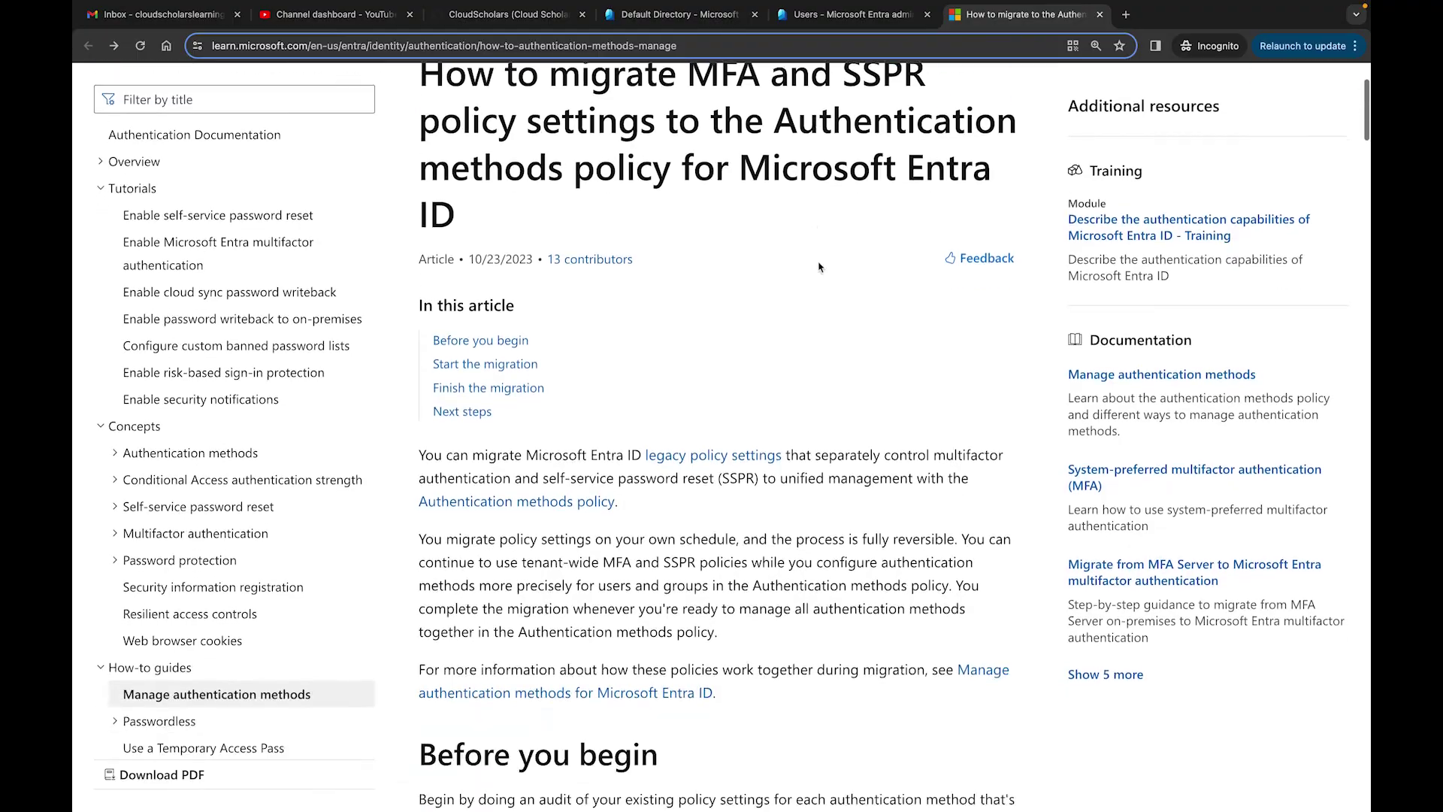
scroll(817, 261, down, 1)
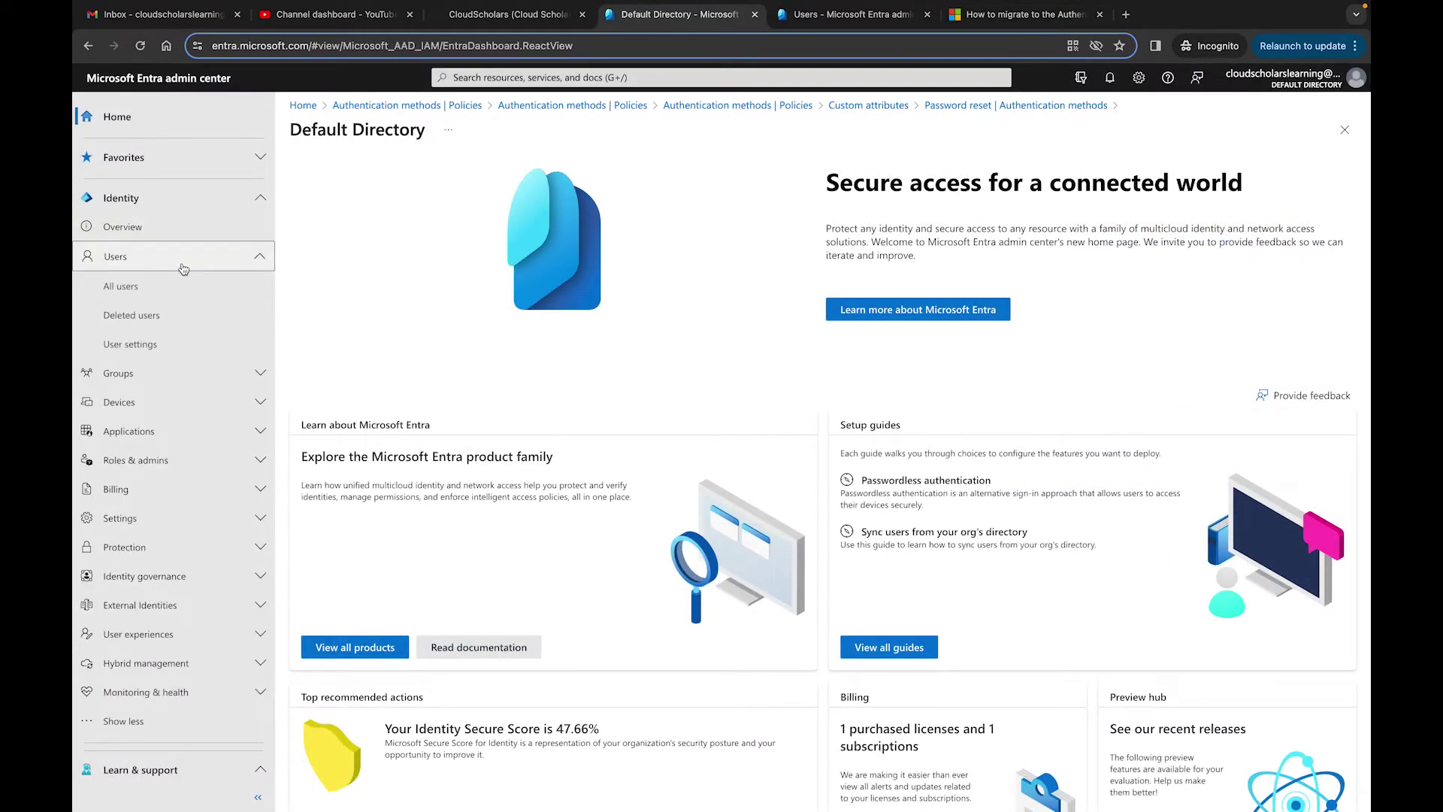
From All users, open the legacy Per-user MFA page listing each user's MFA status
click(178, 294)
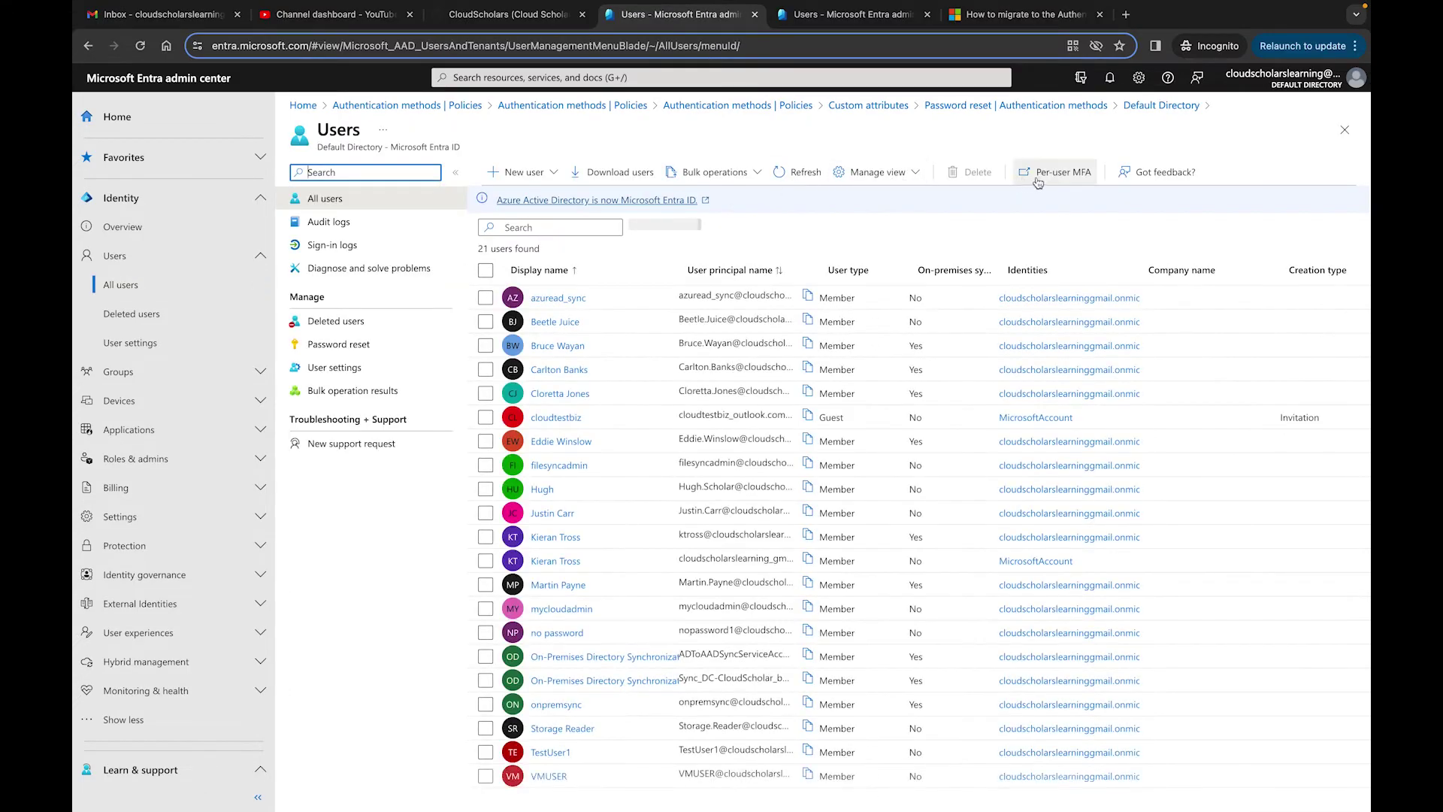
click(1038, 177)
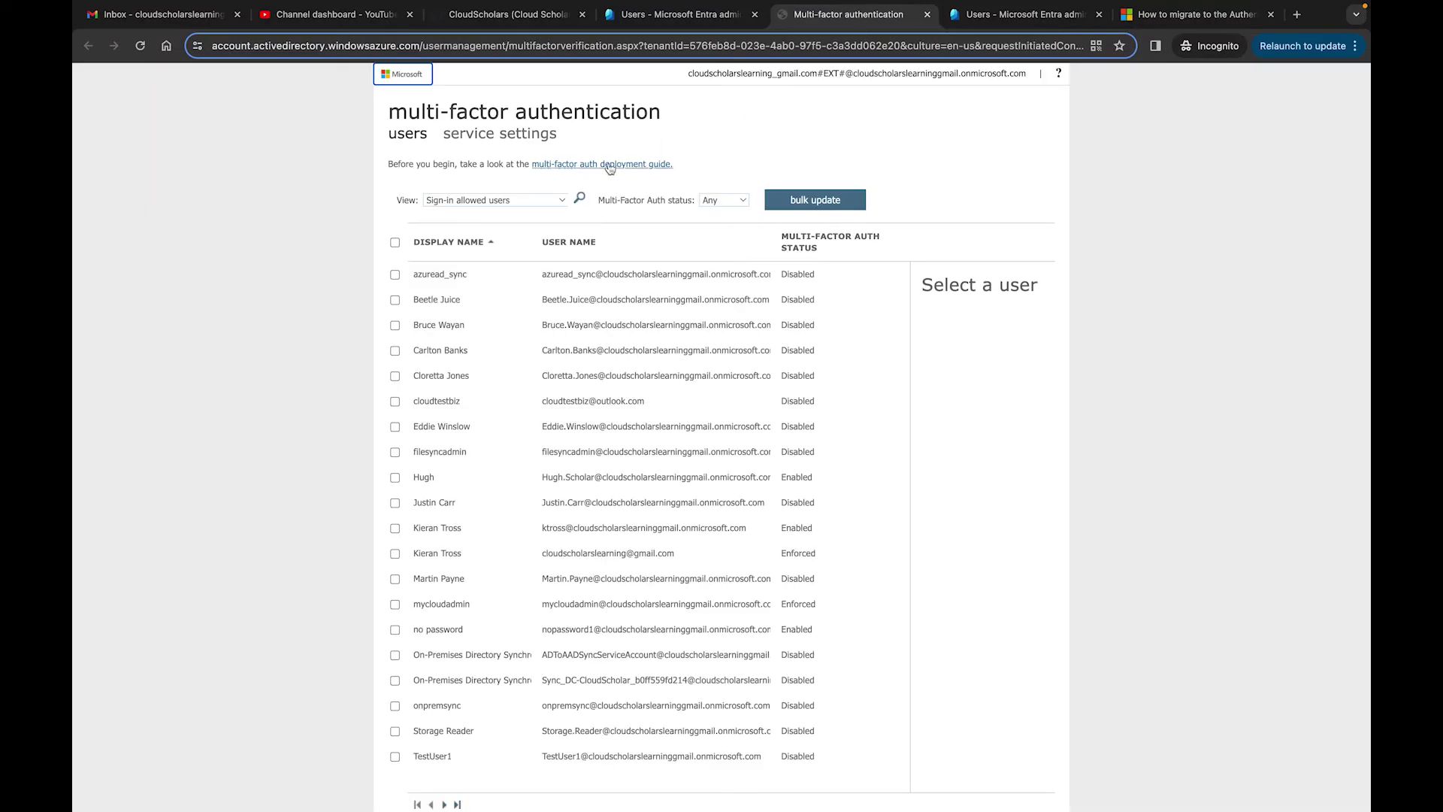
Review the MFA service settings: app passwords, trusted IPs and verification options
scroll(510, 143, up, 3)
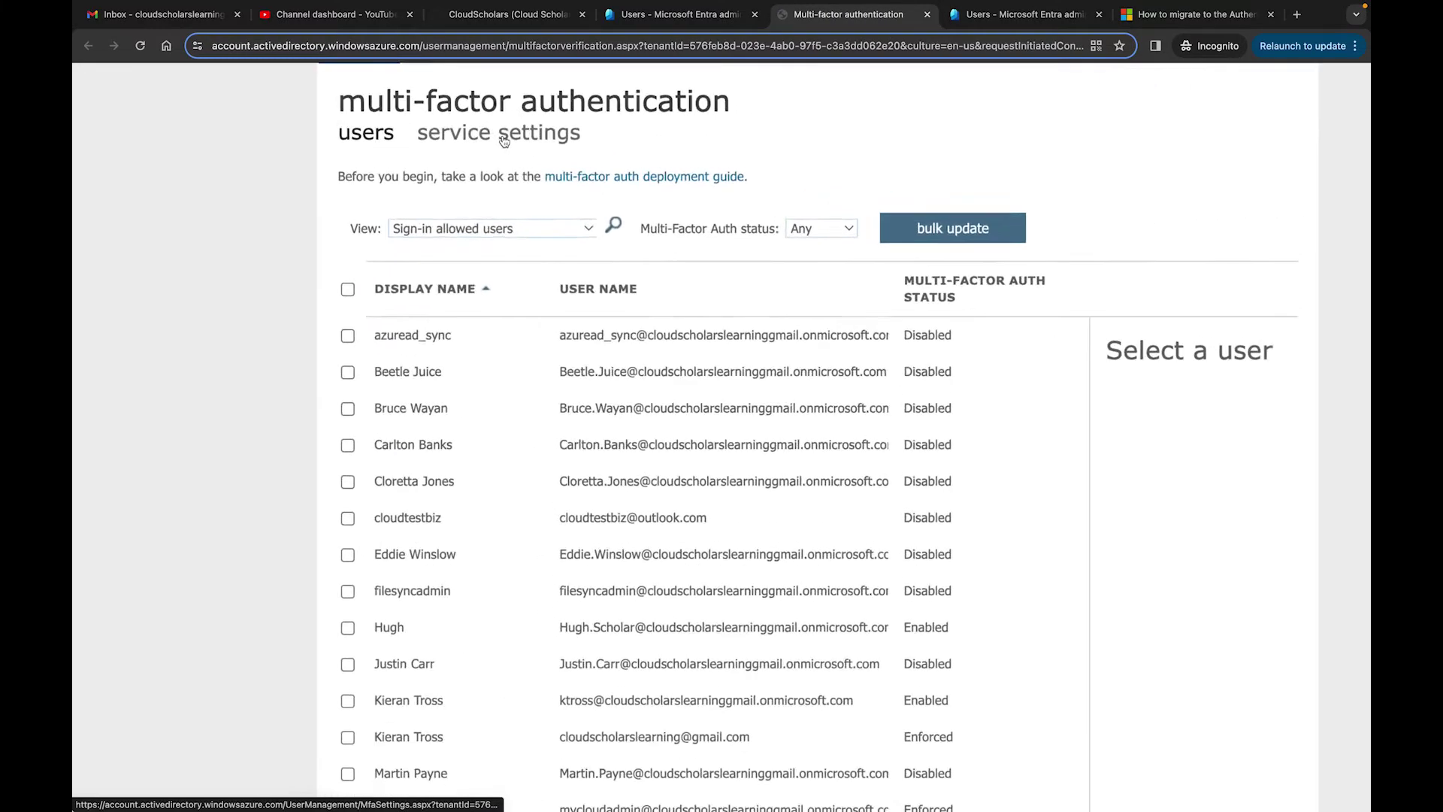
click(503, 141)
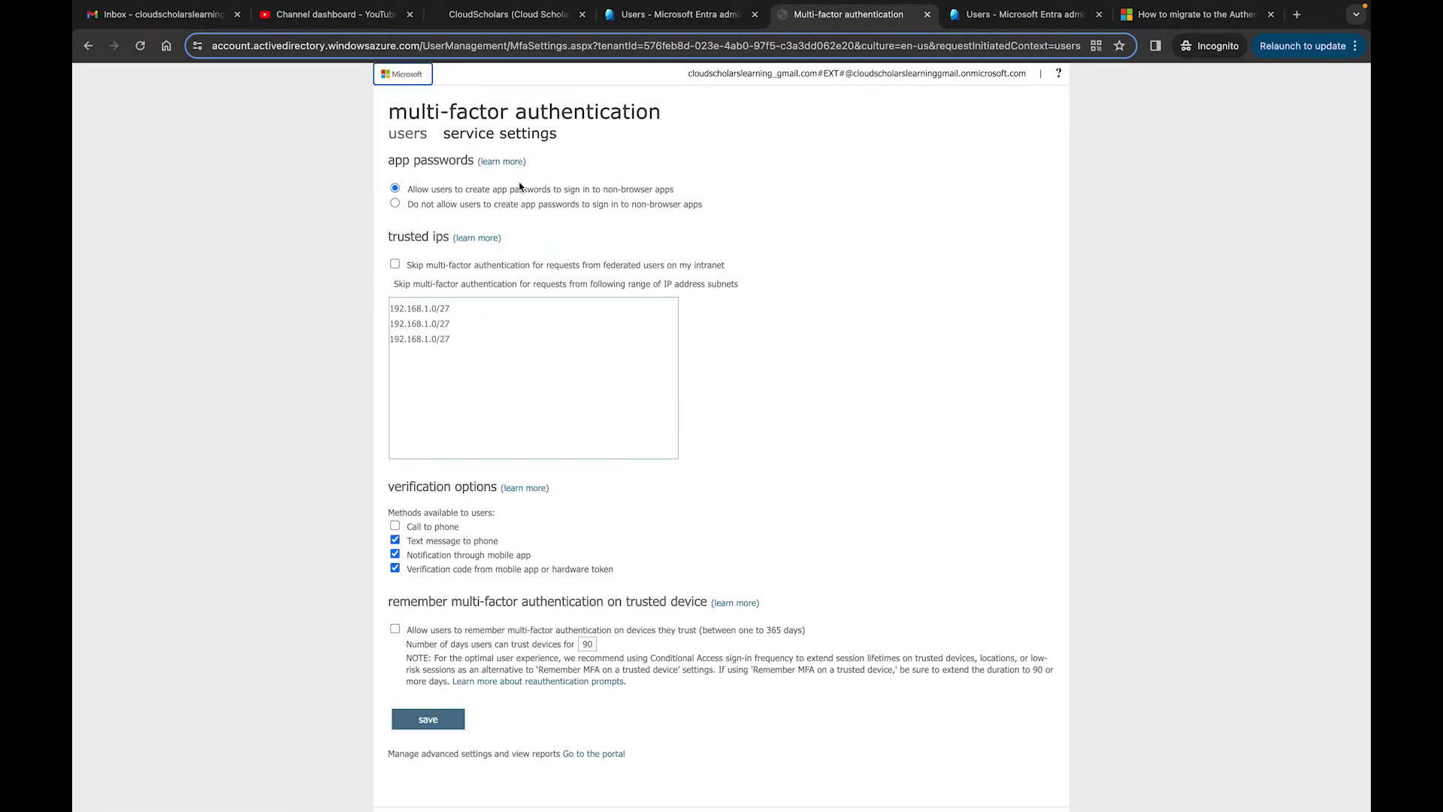
scroll(526, 196, up, 3)
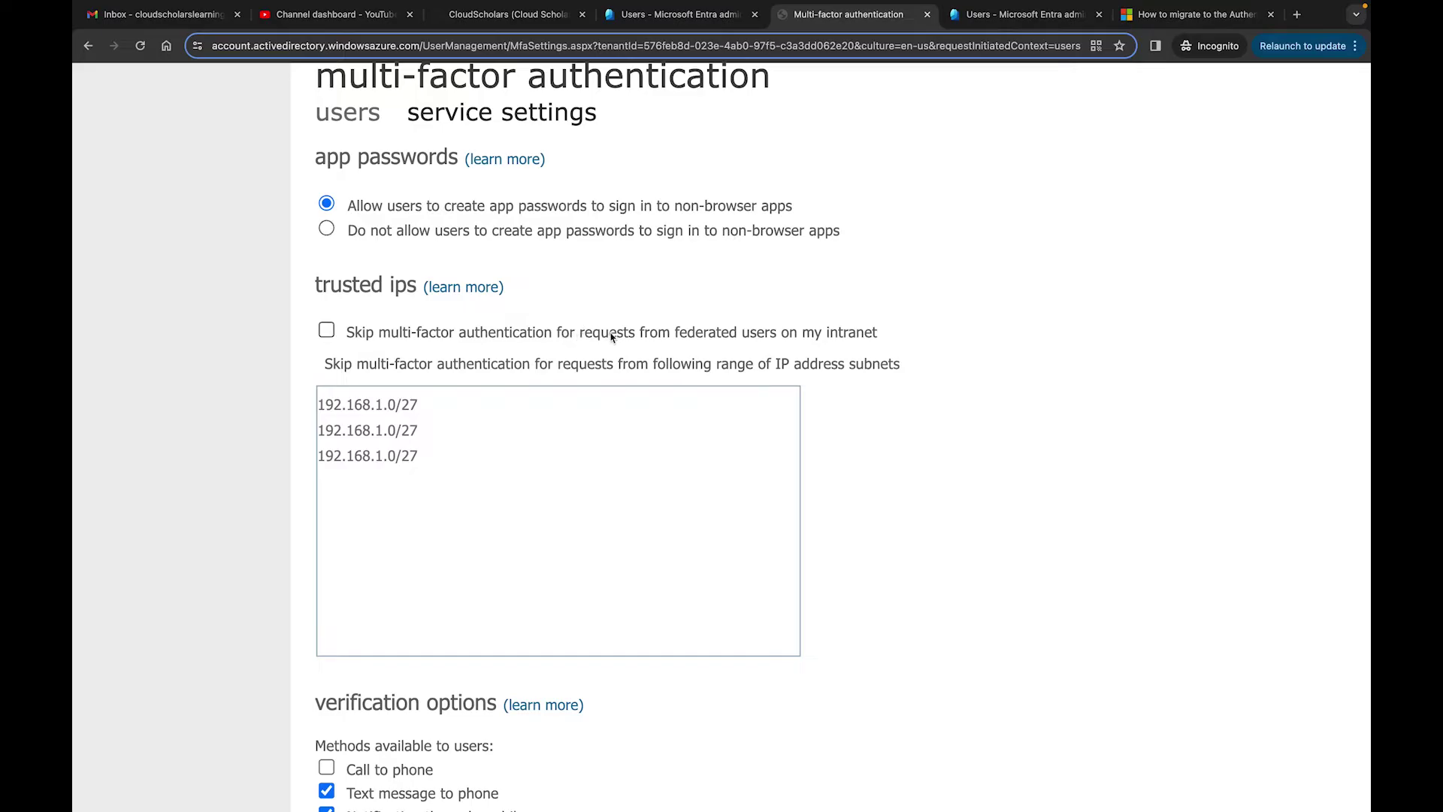
scroll(786, 336, down, 3)
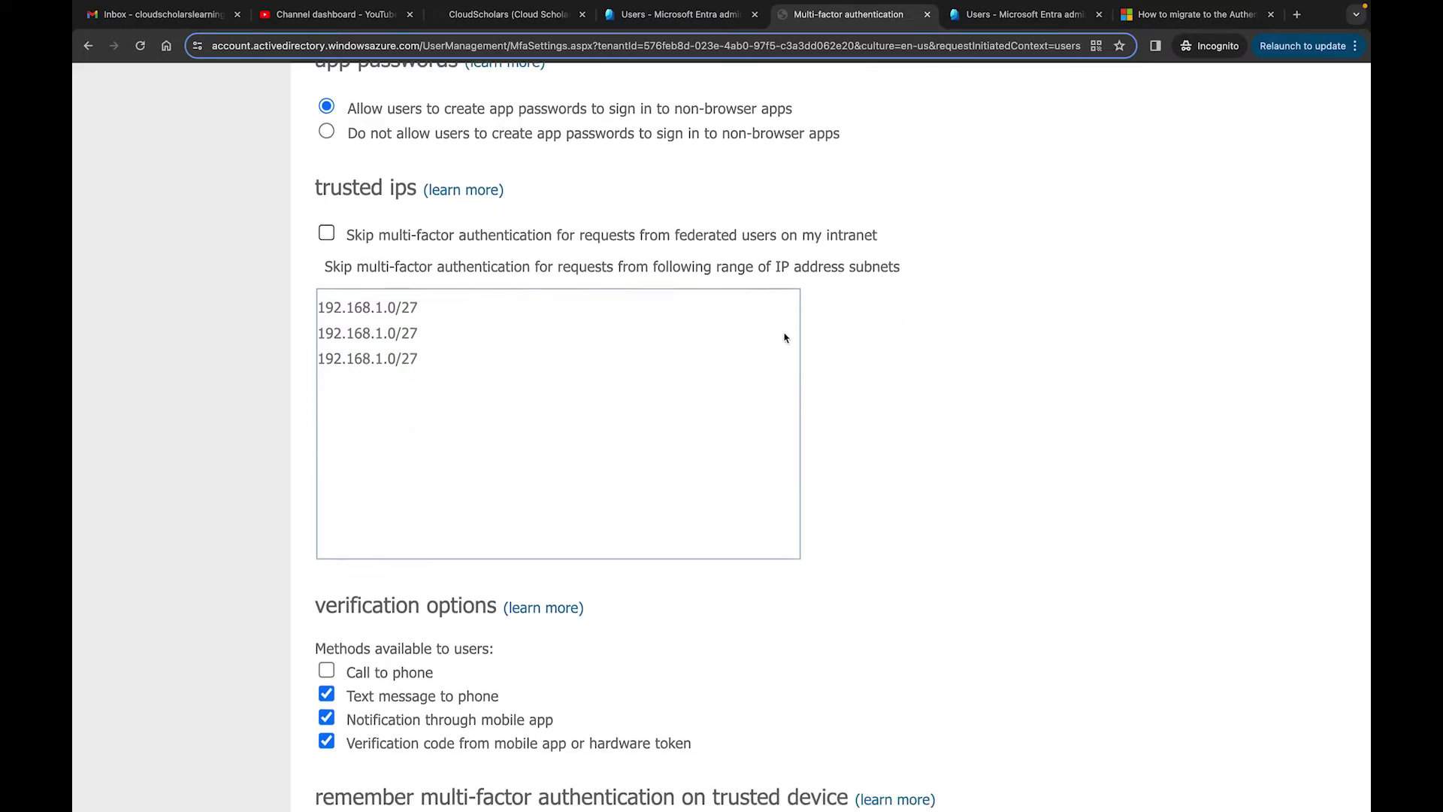
scroll(765, 488, down, 3)
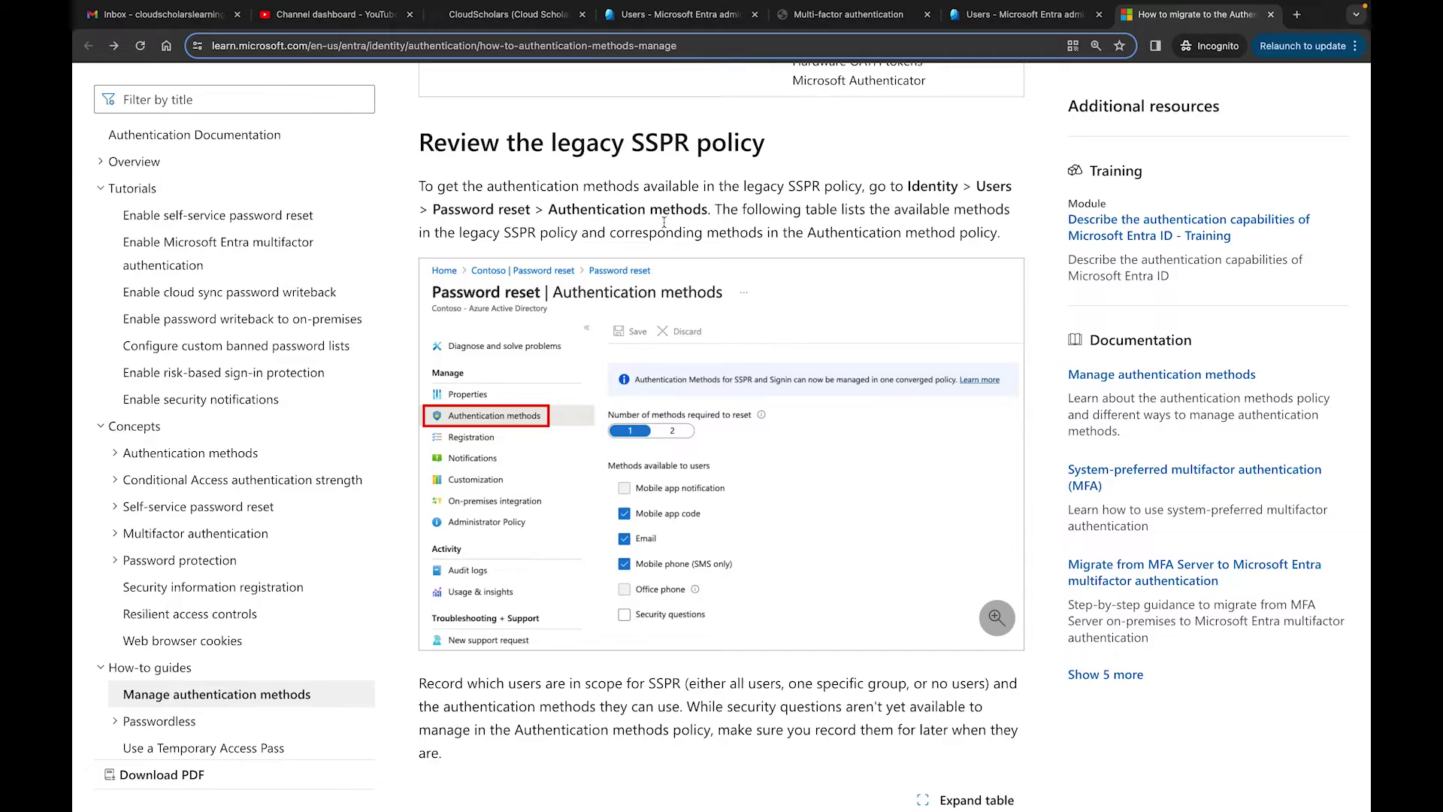
Back on the Entra Users tab, collapse Users, Groups and Devices navigation and open Protection > Password reset
click(683, 24)
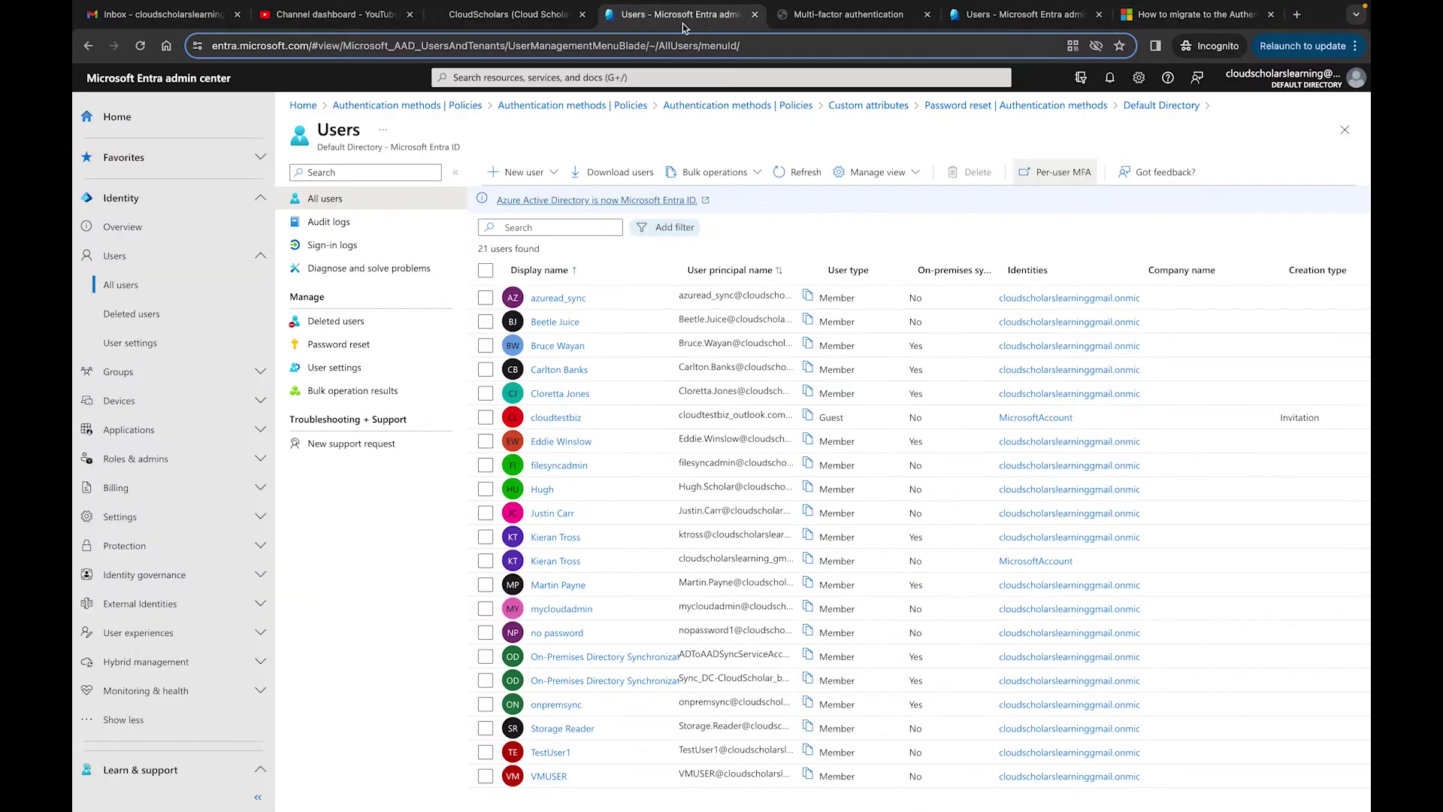
click(1026, 15)
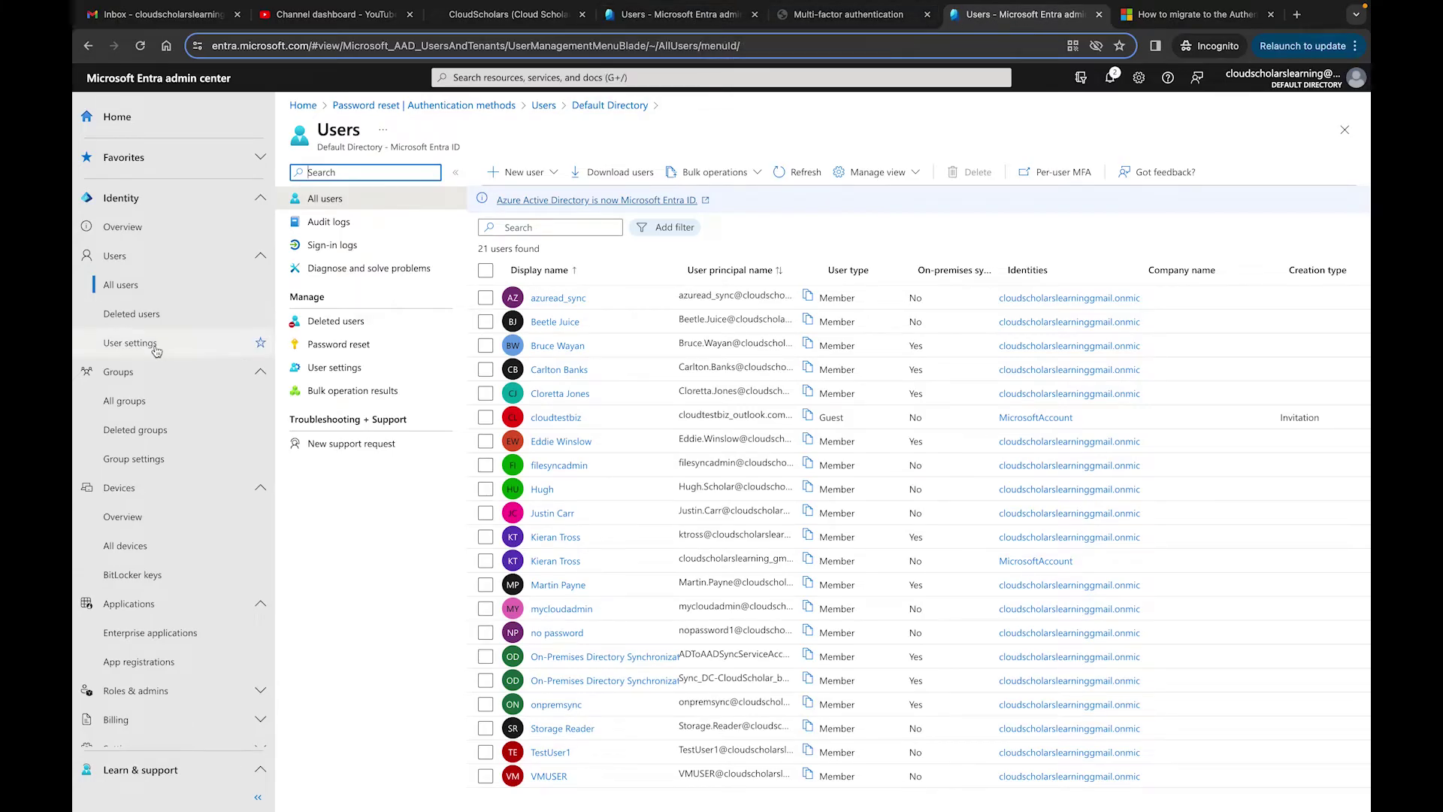
click(158, 260)
click(194, 291)
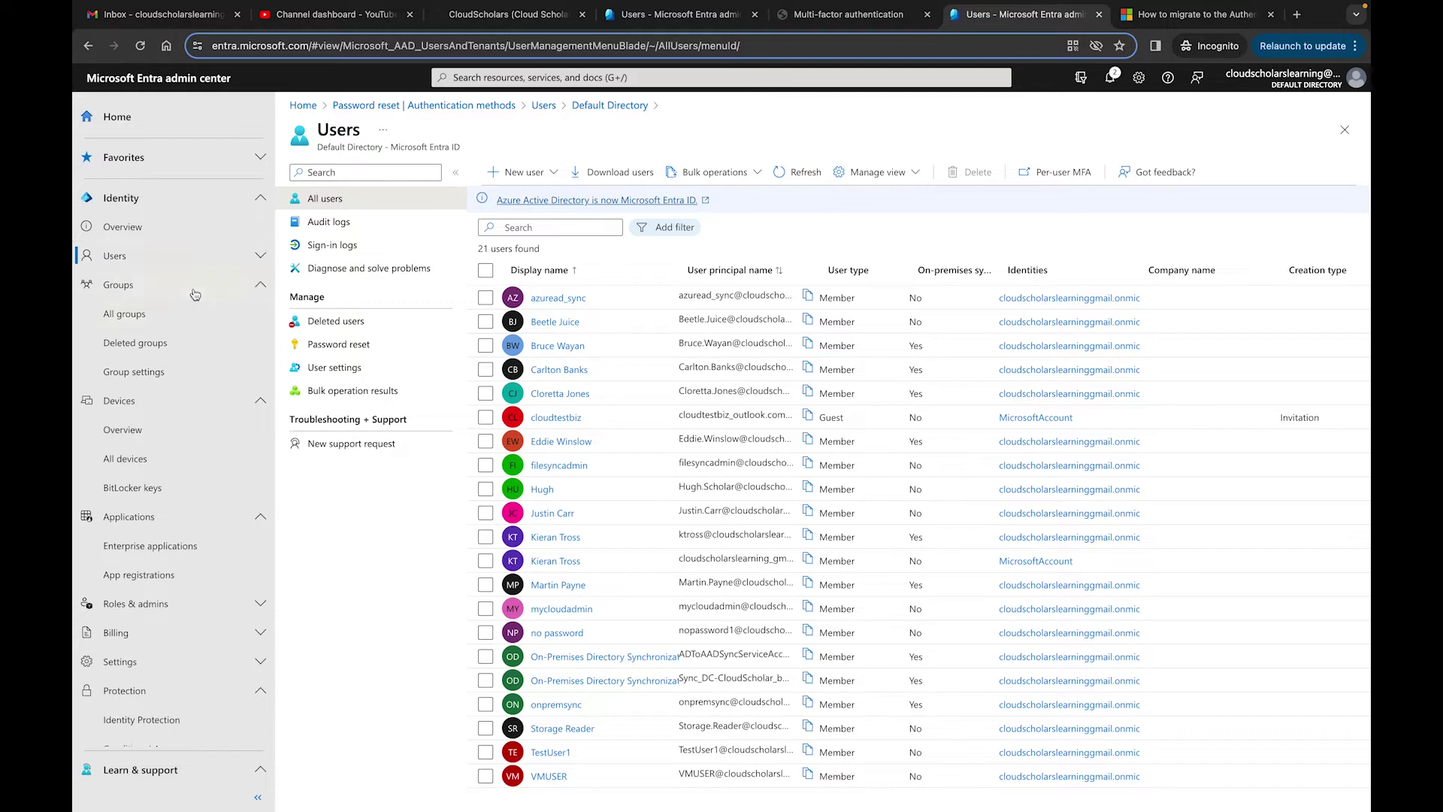
click(194, 315)
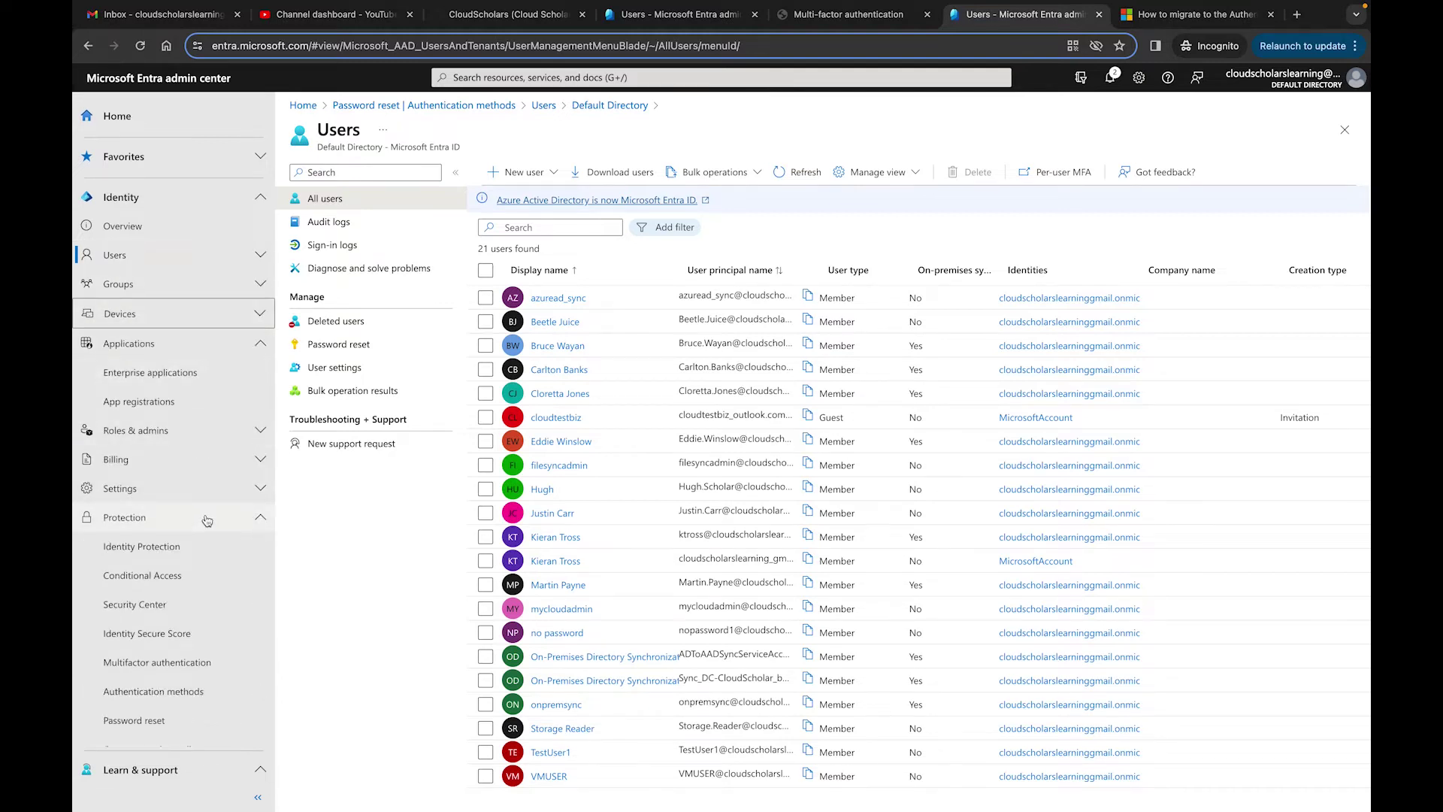
scroll(207, 522, down, 2)
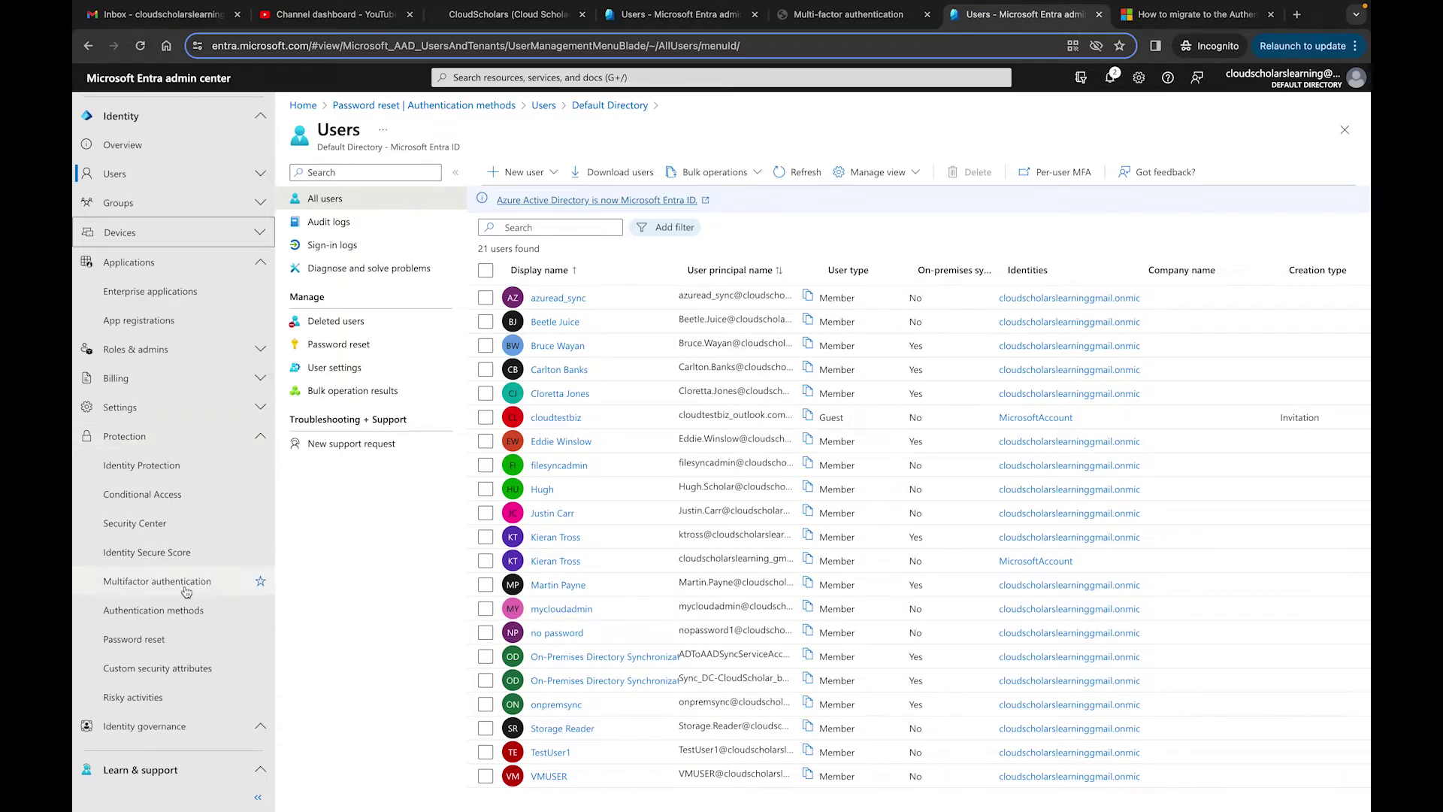
scroll(173, 581, up, 2)
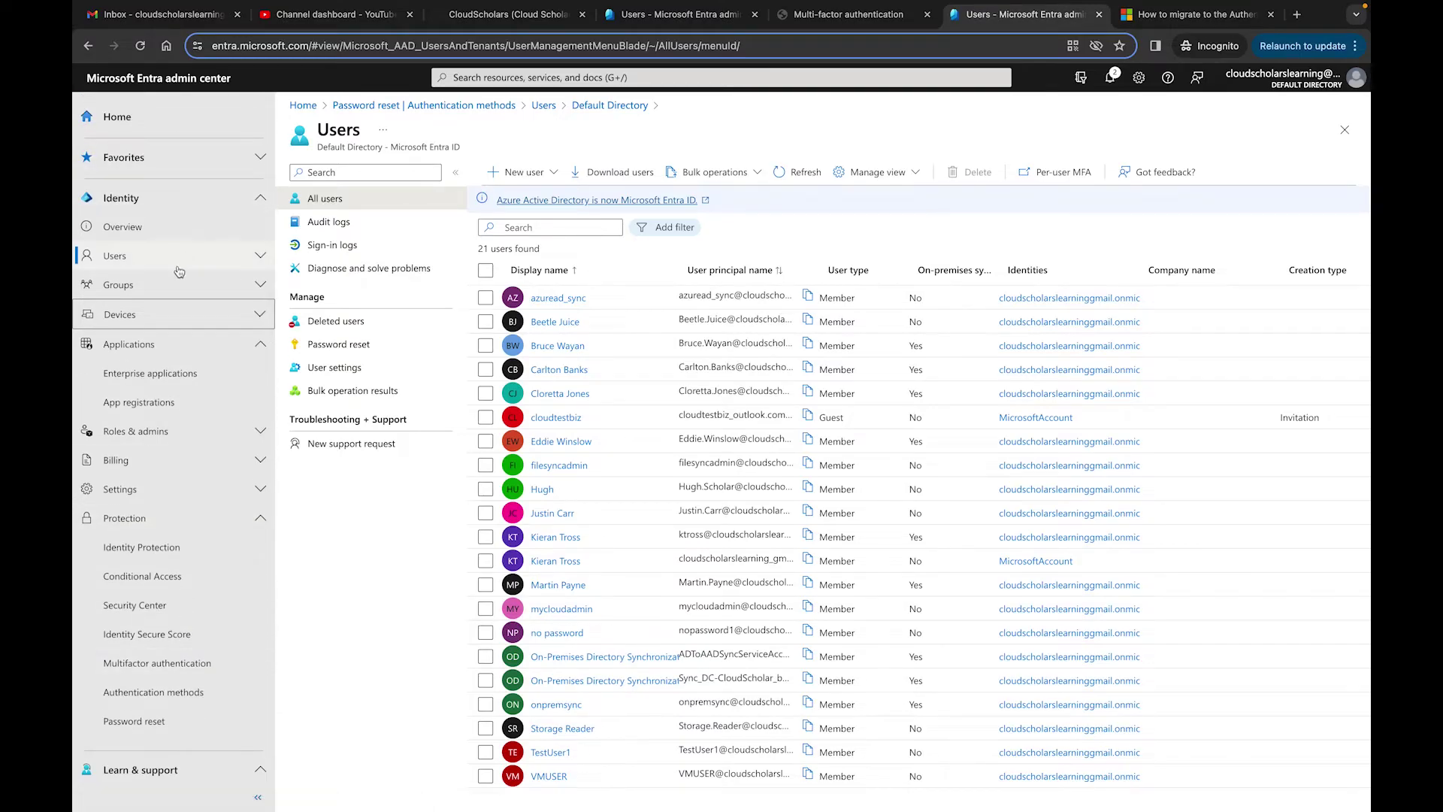
scroll(187, 388, down, 5)
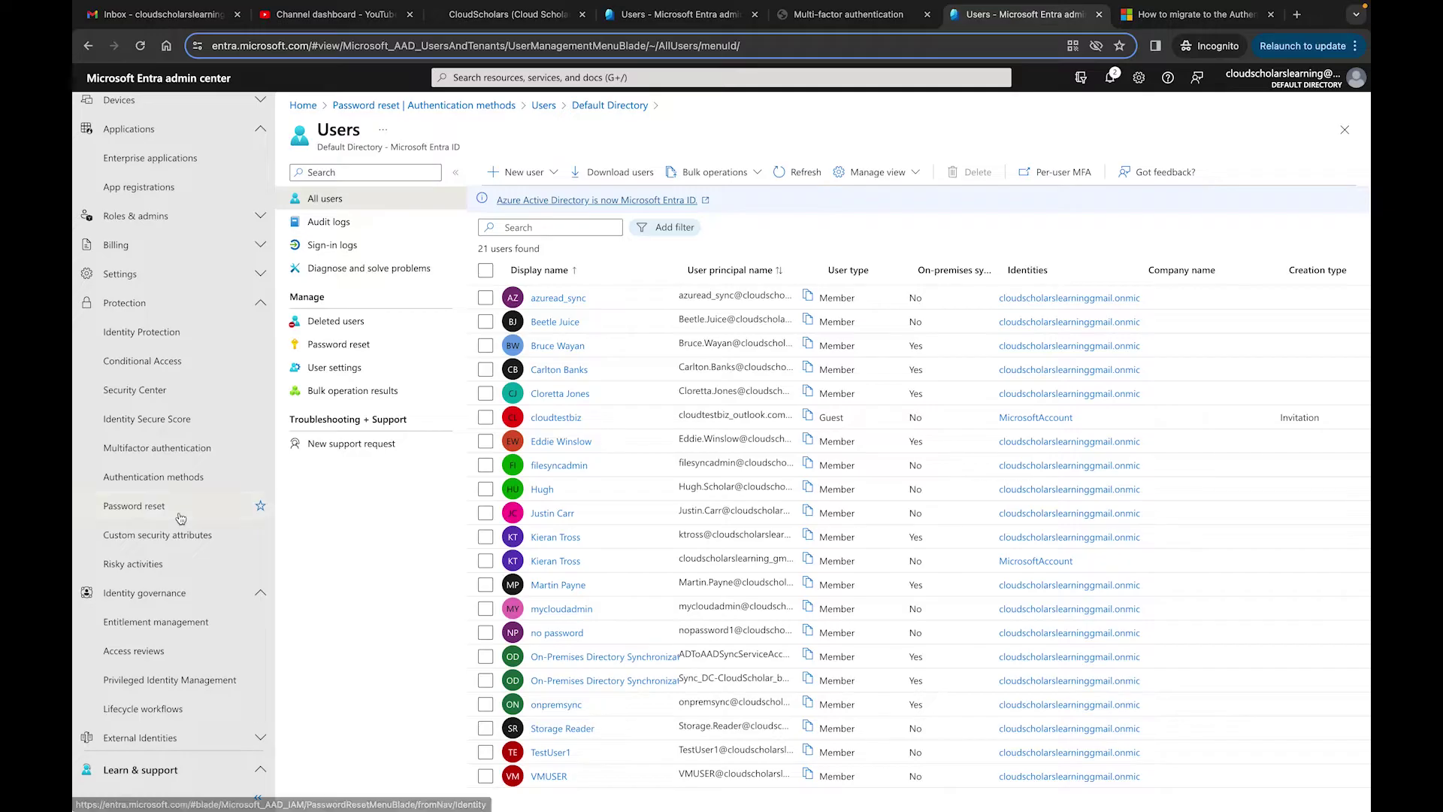
click(180, 517)
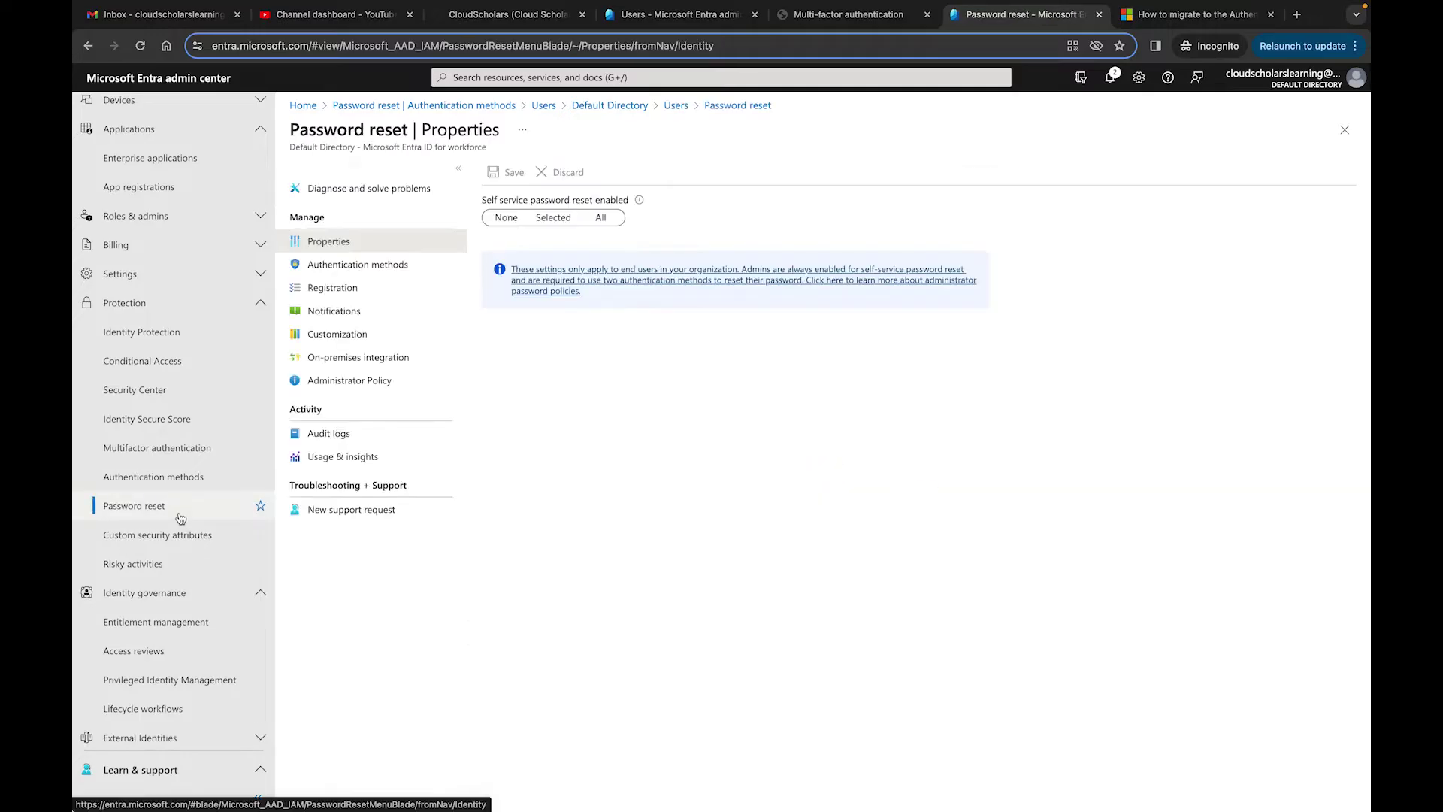
Check Password reset's allowed methods and compare them with the Authentication methods policy list
click(408, 272)
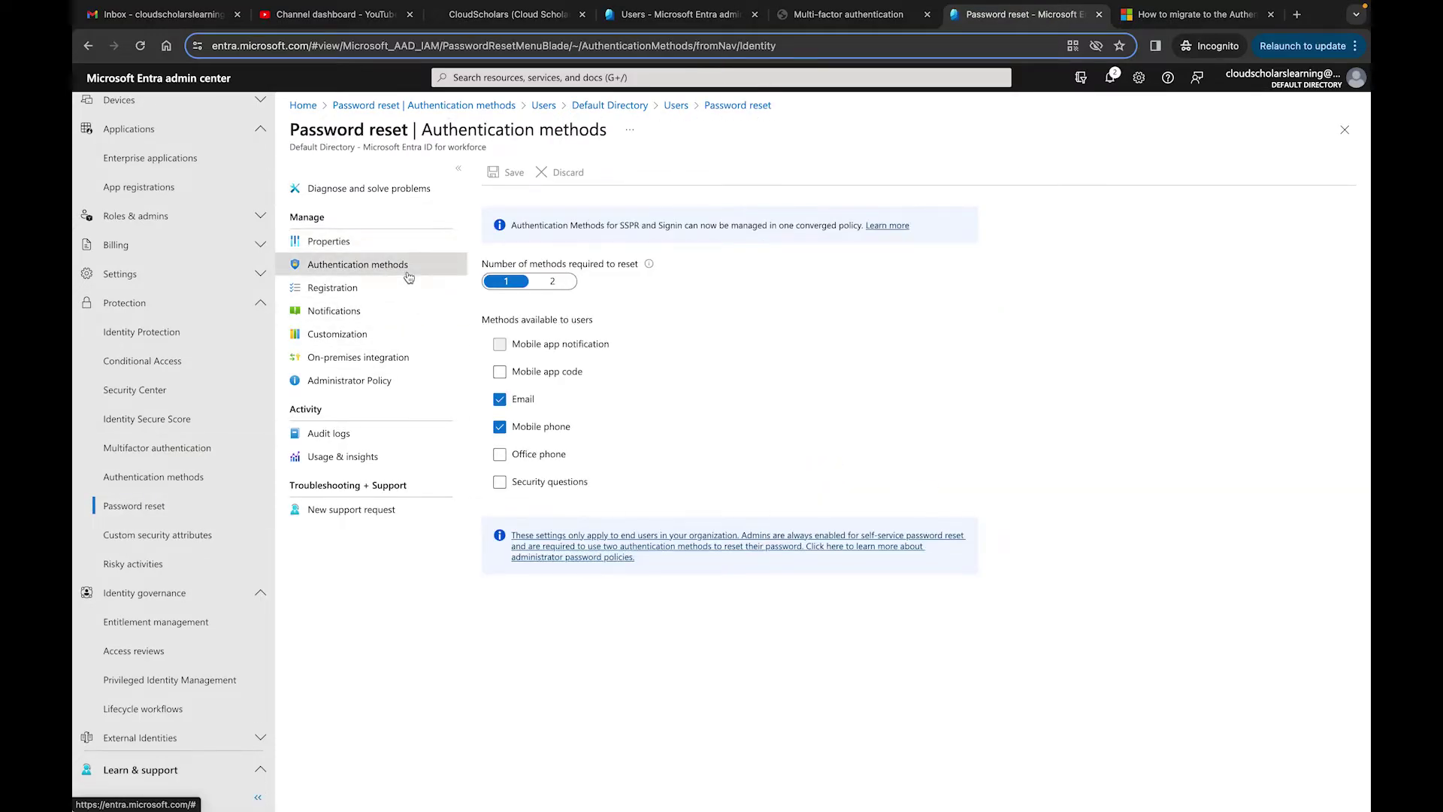
scroll(180, 418, down, 5)
scroll(172, 416, down, 1)
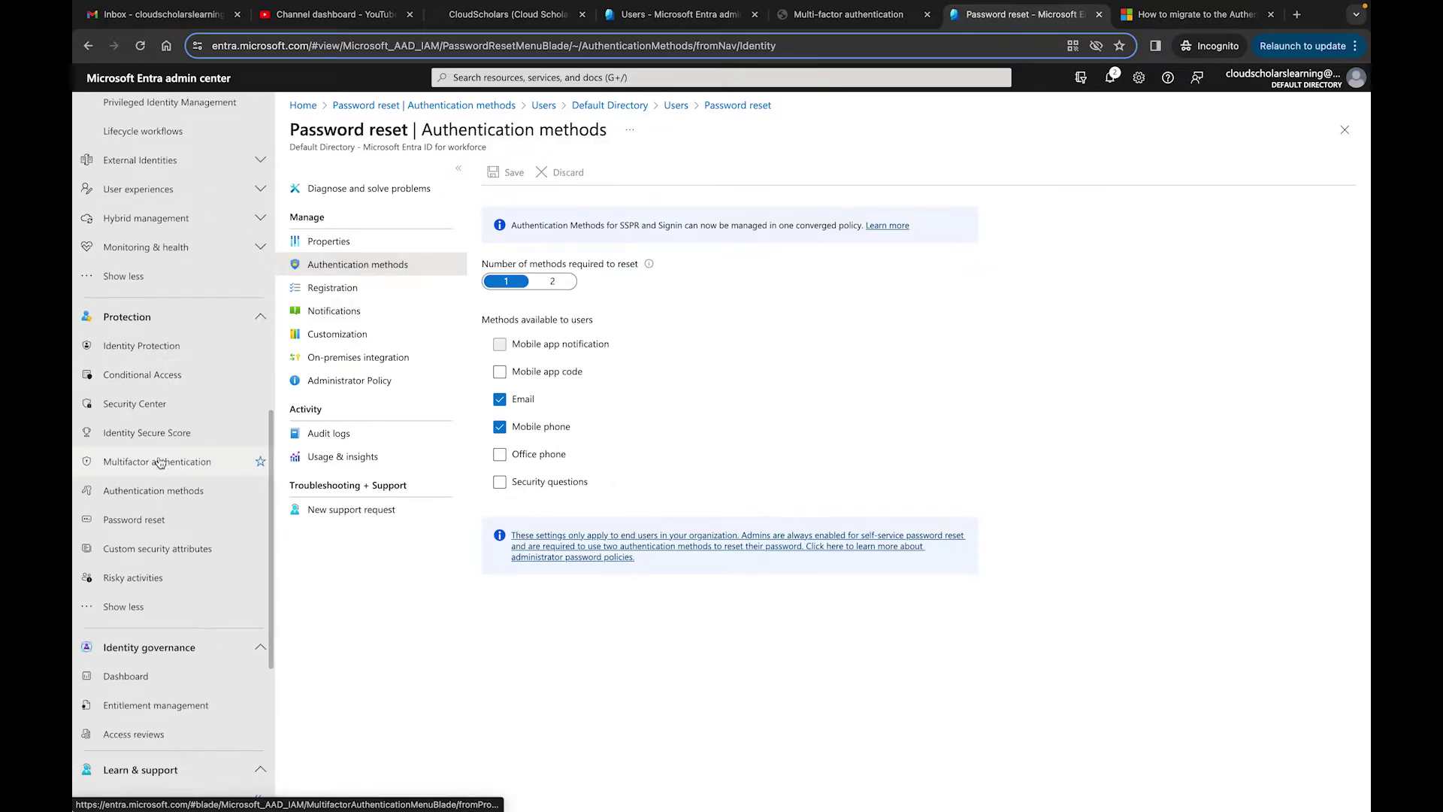
click(151, 492)
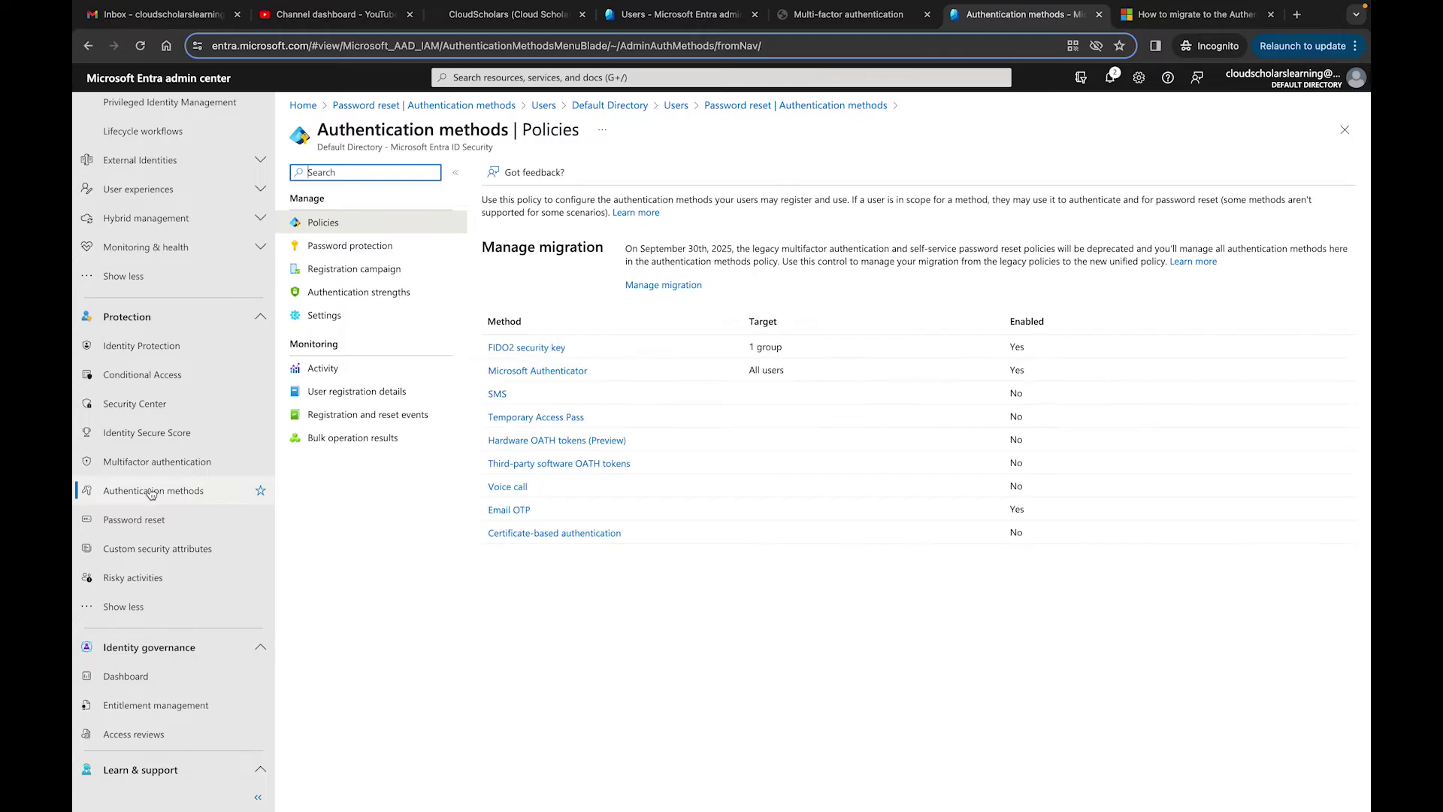
scroll(174, 375, up, 5)
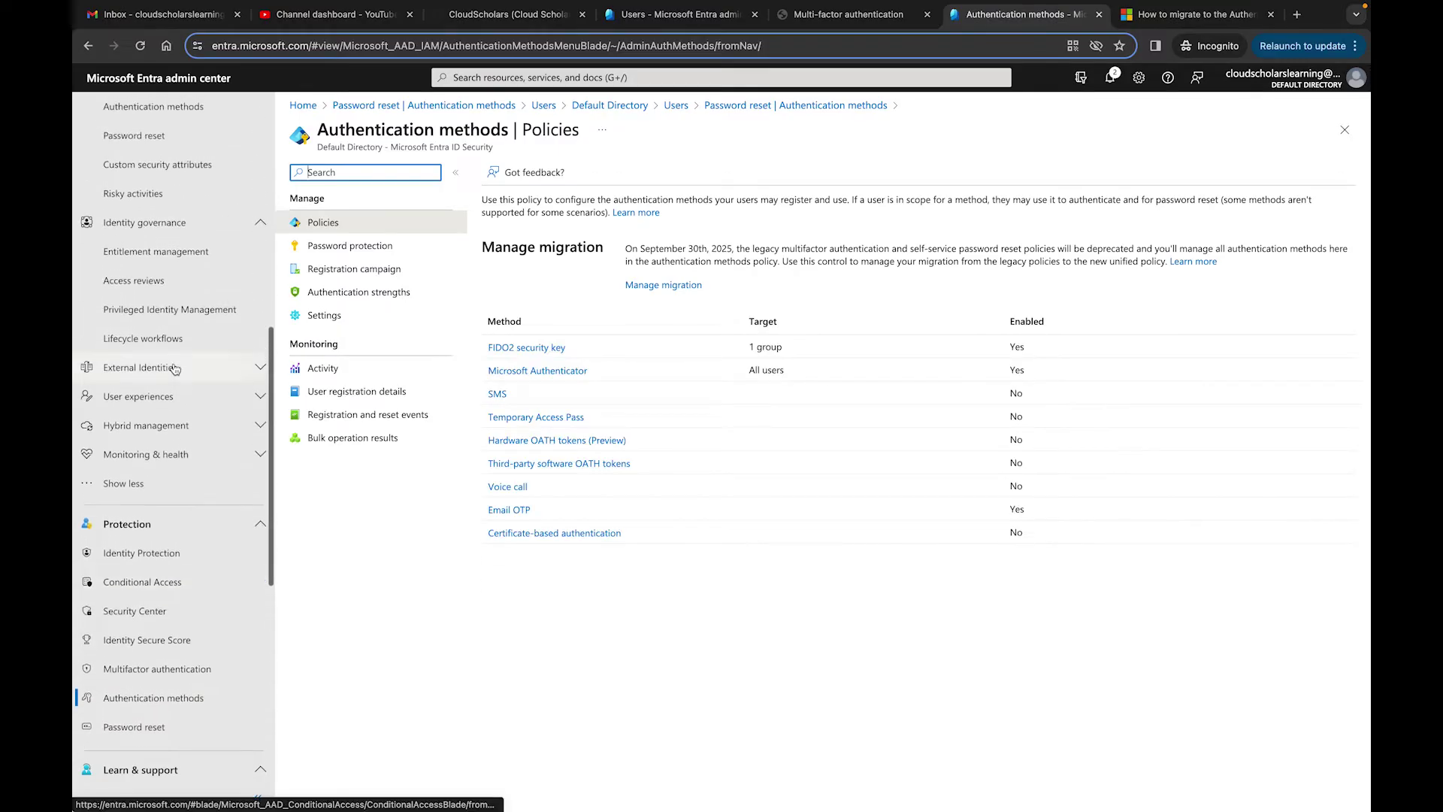
click(148, 277)
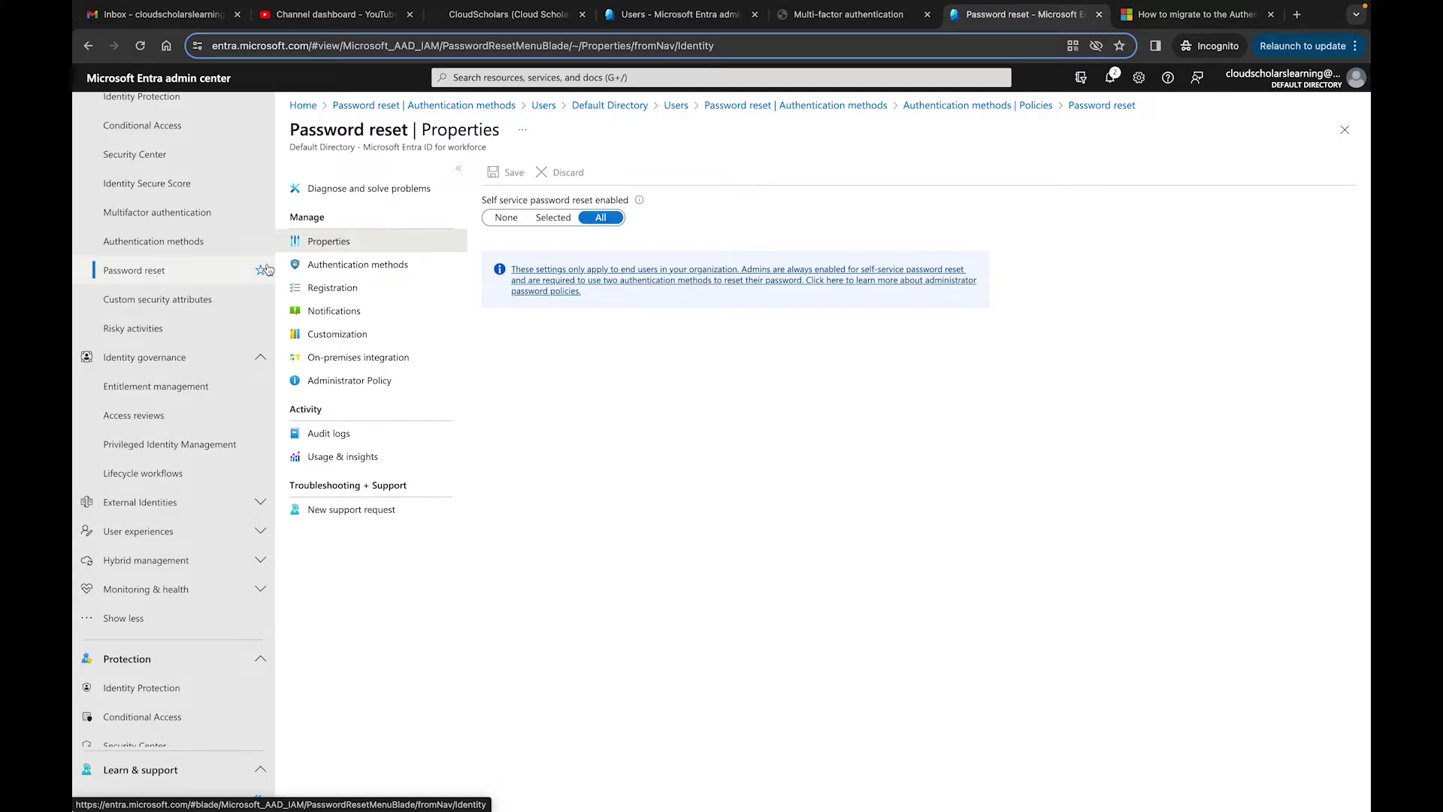
Recheck the reset methods (Email, Mobile phone, one required) and bring up link options for Authentication methods
click(392, 265)
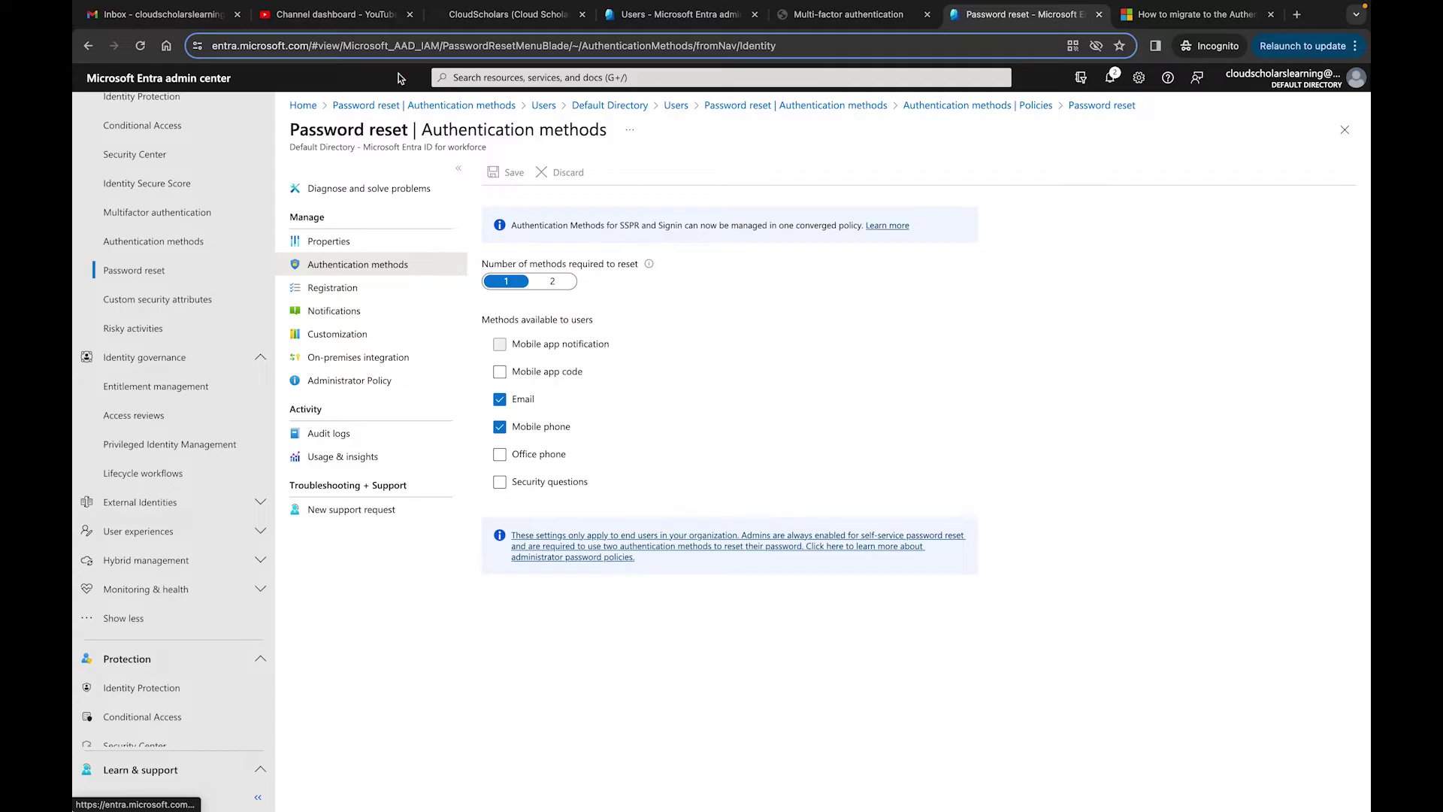
scroll(158, 526, down, 4)
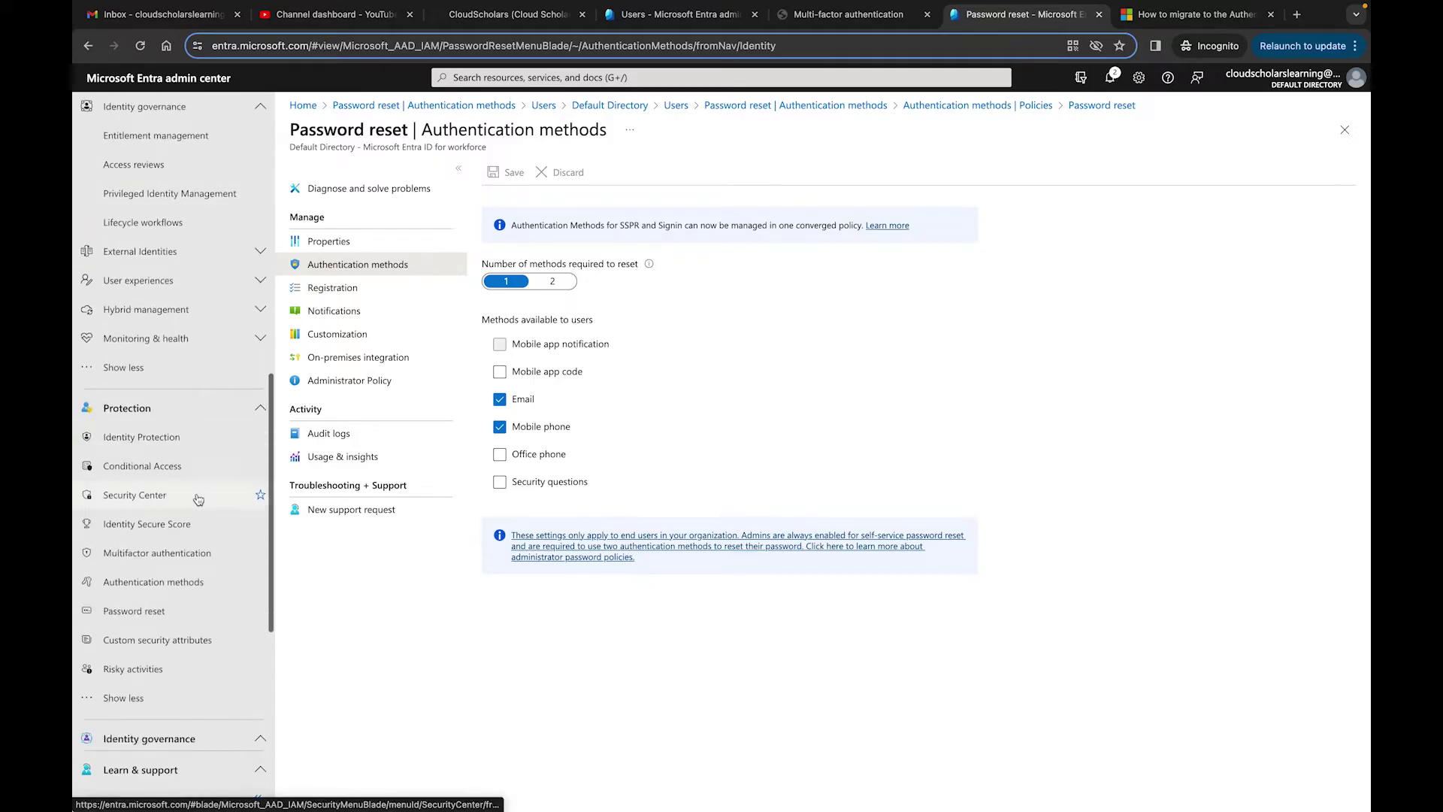
right_click(146, 593)
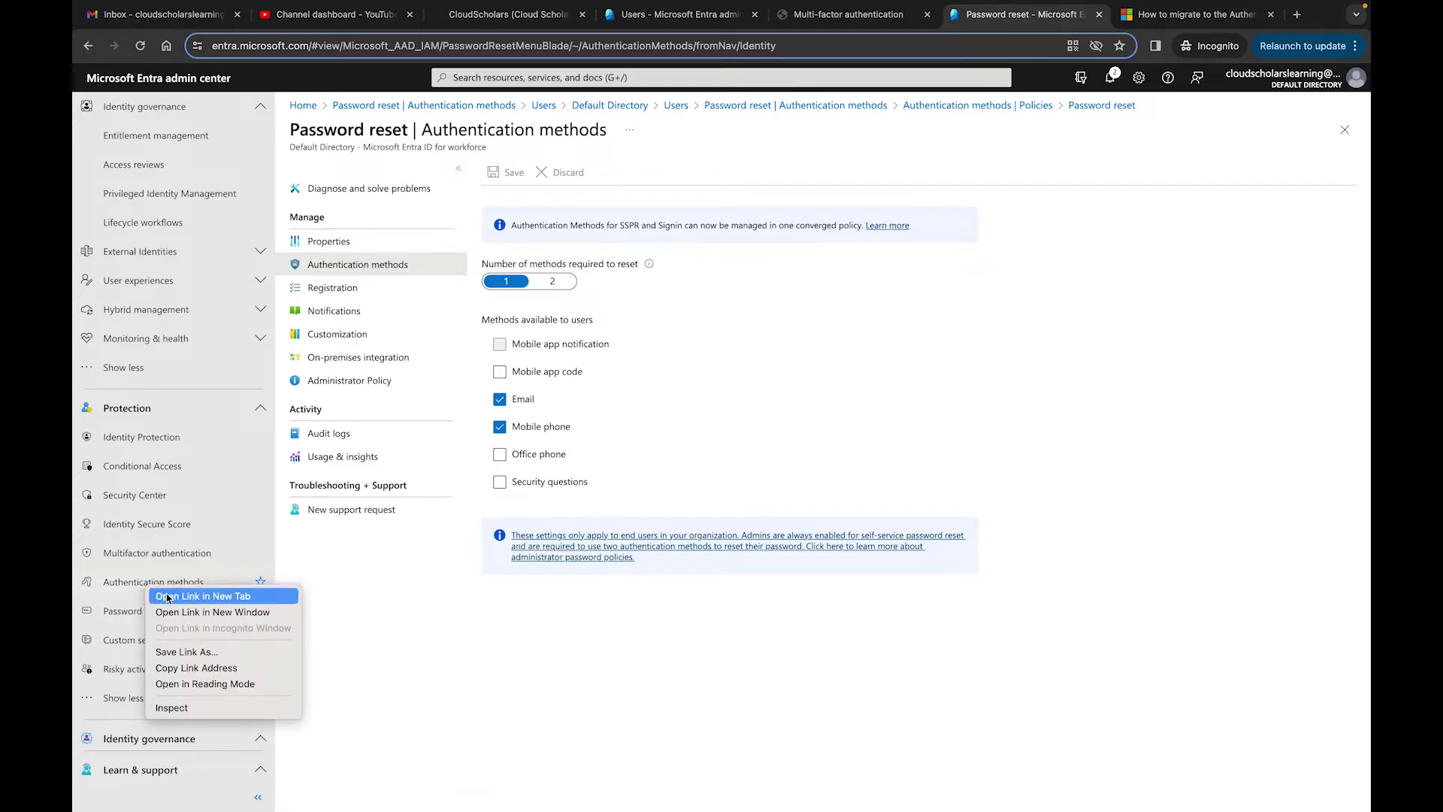
Open Authentication methods in a new tab showing FIDO2, Microsoft Authenticator and Email OTP enabled
click(161, 597)
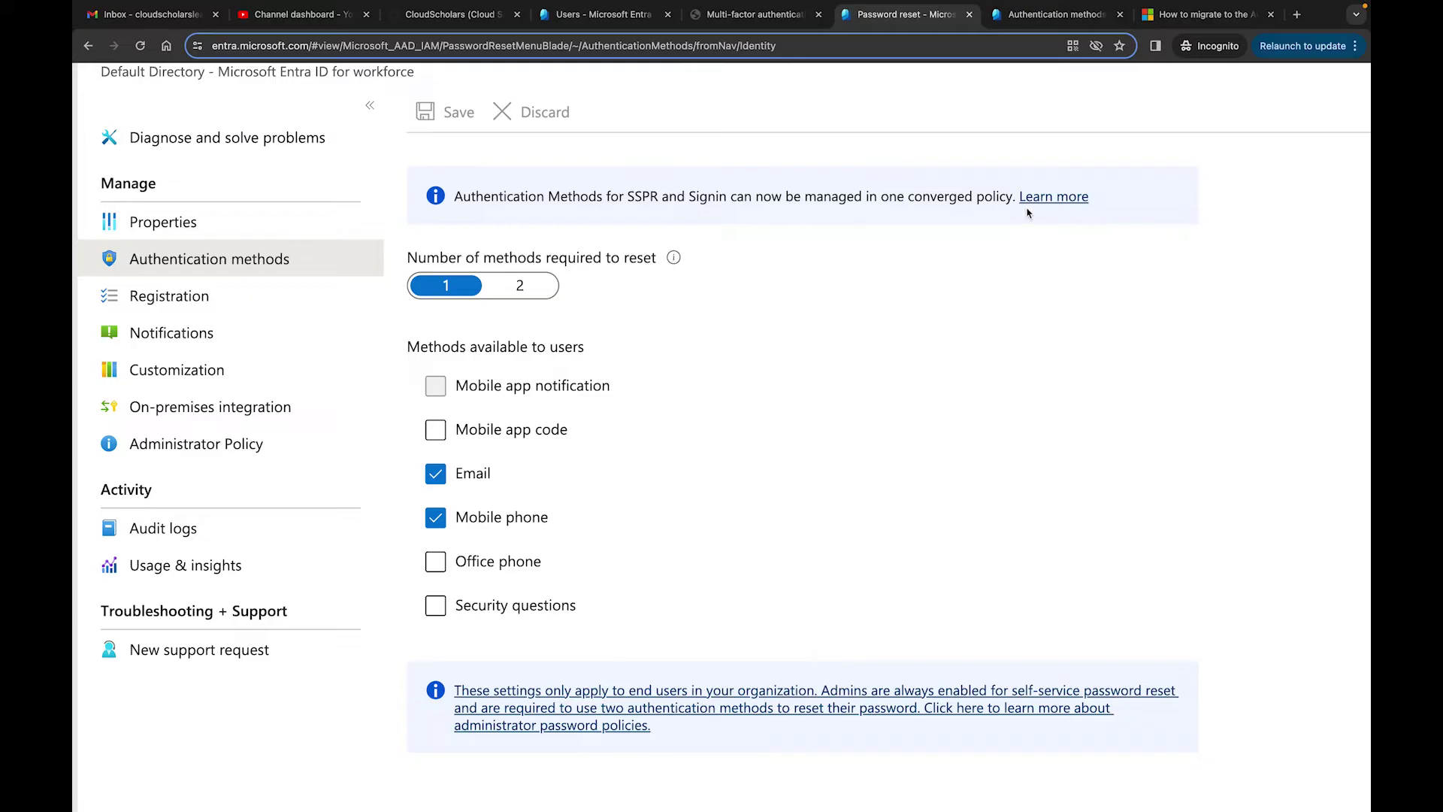
click(1029, 22)
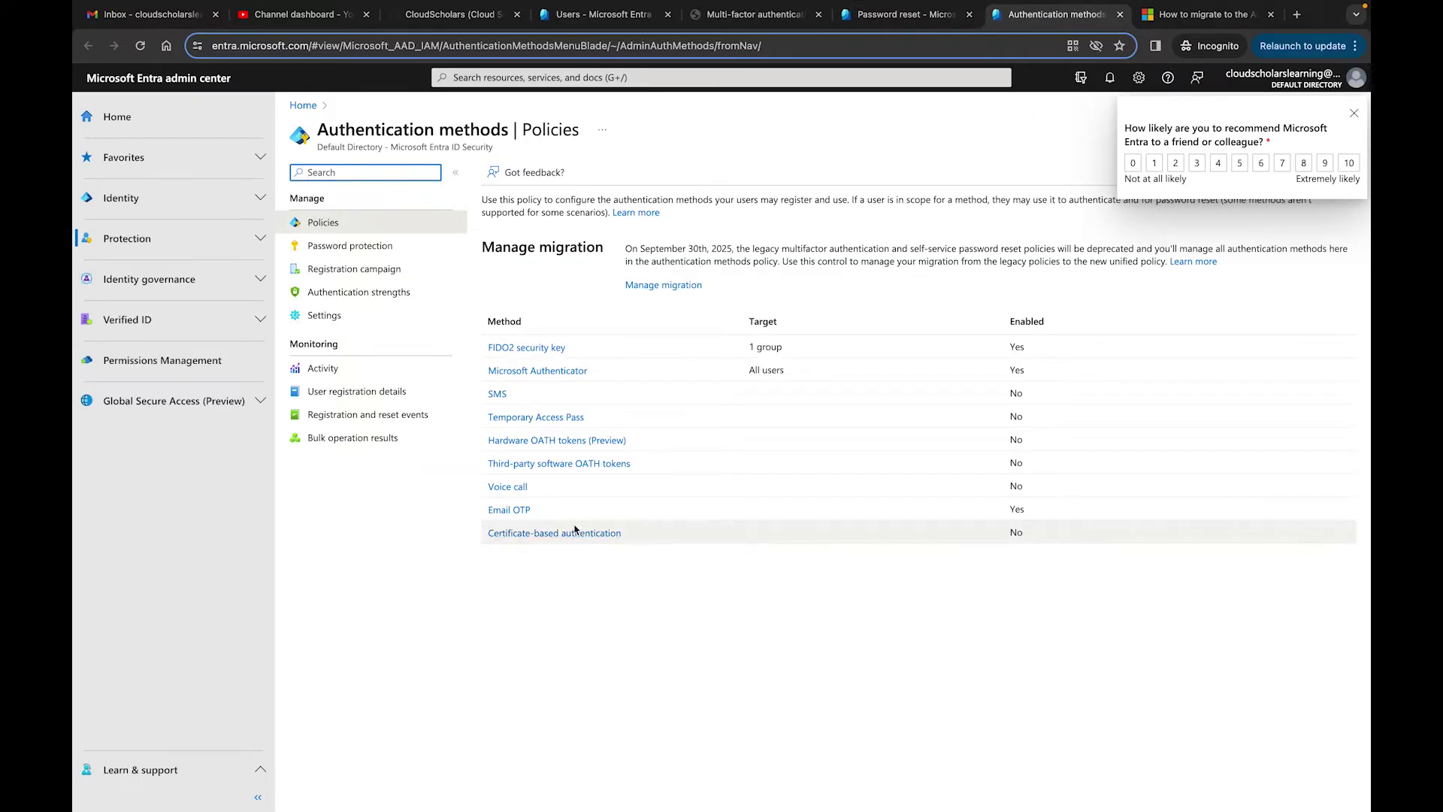
scroll(591, 420, up, 5)
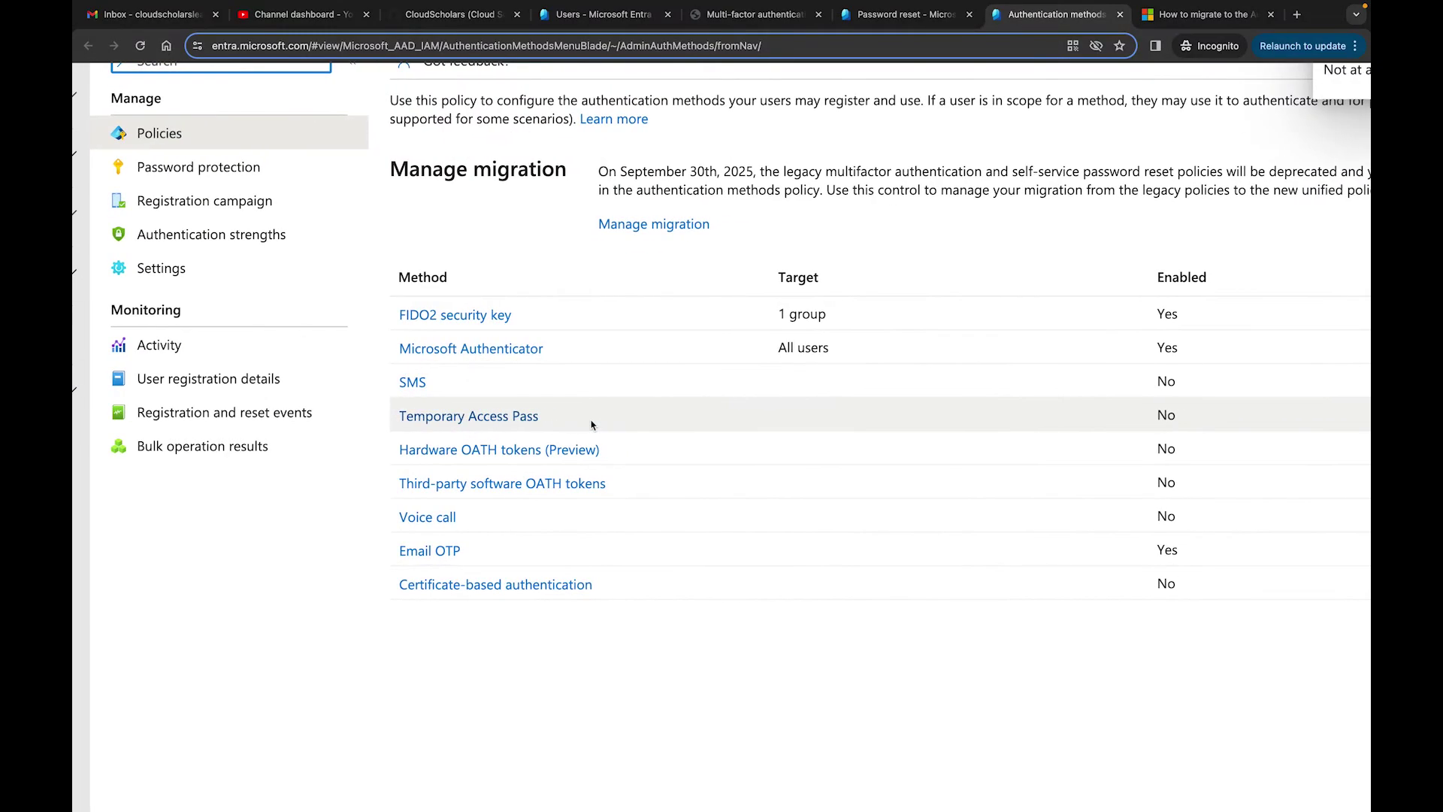
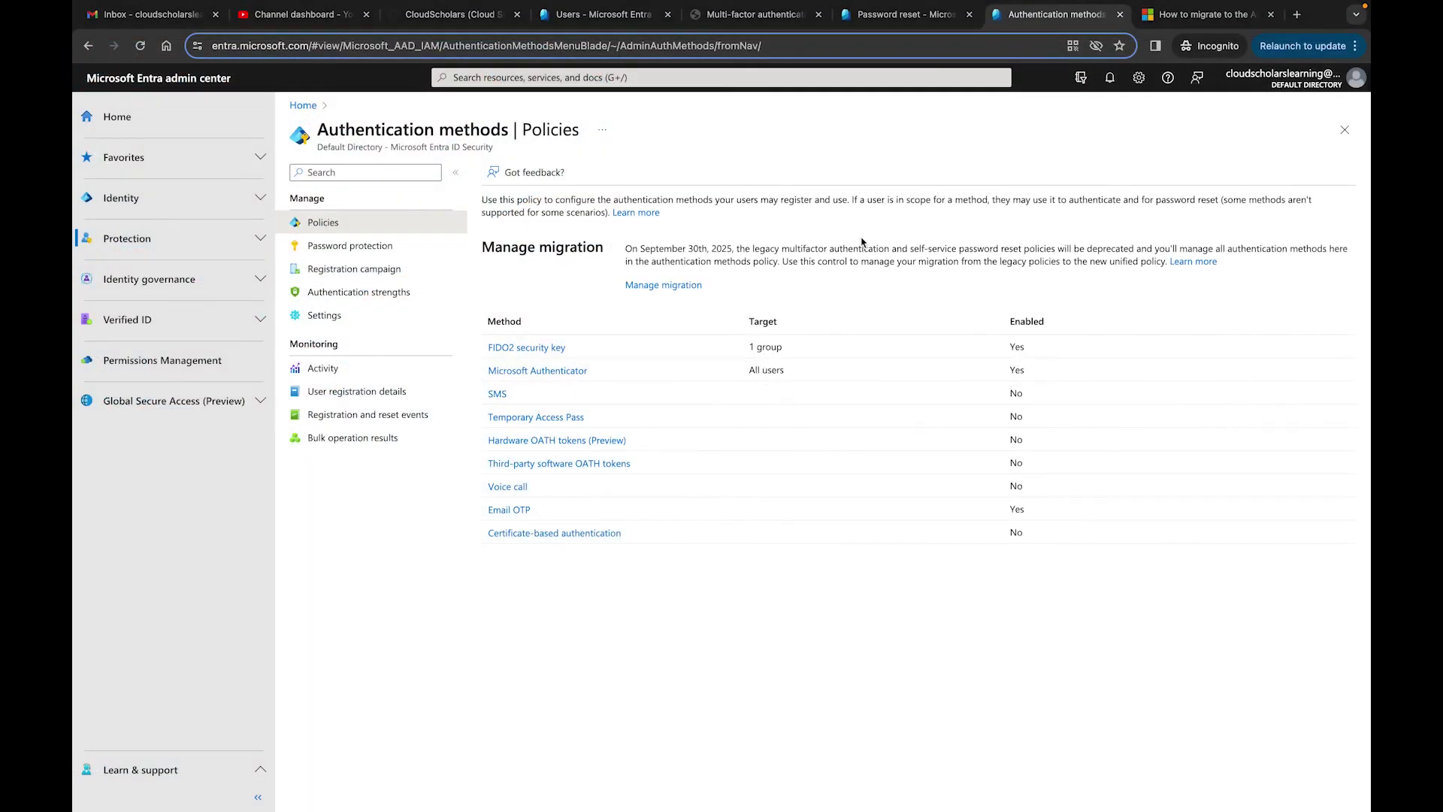
Review the methods listed on the Password reset tab
scroll(862, 240, up, 5)
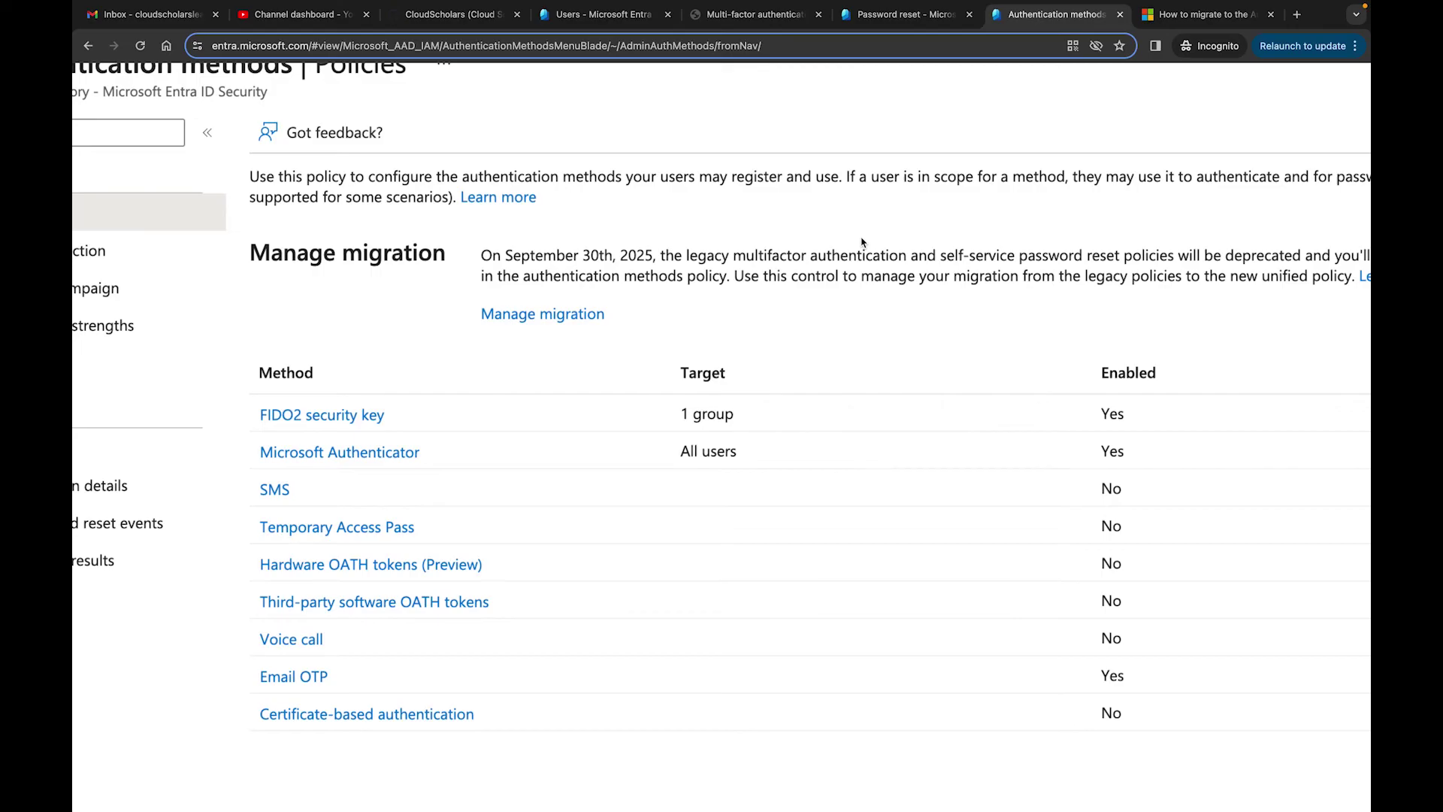
scroll(862, 240, down, 3)
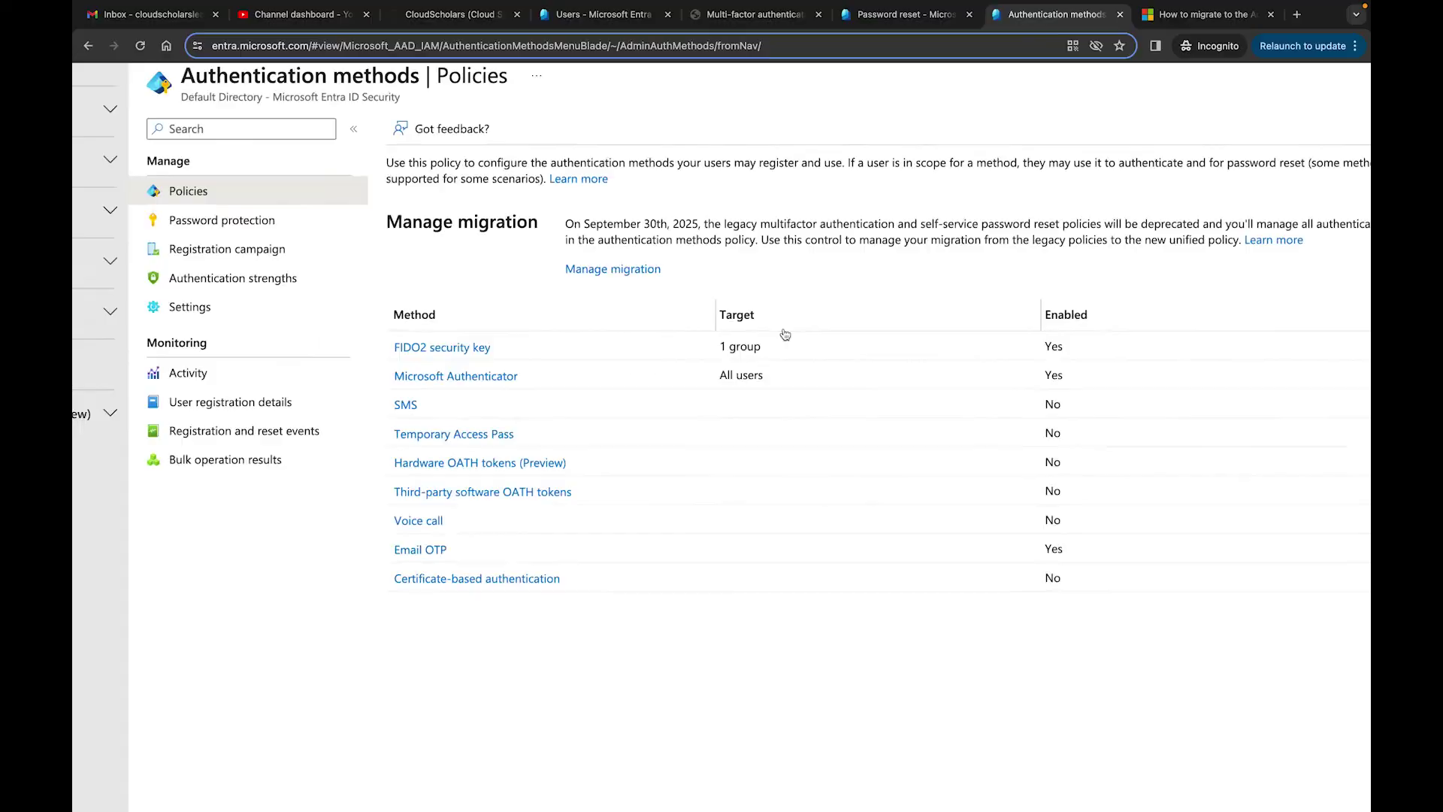
click(902, 19)
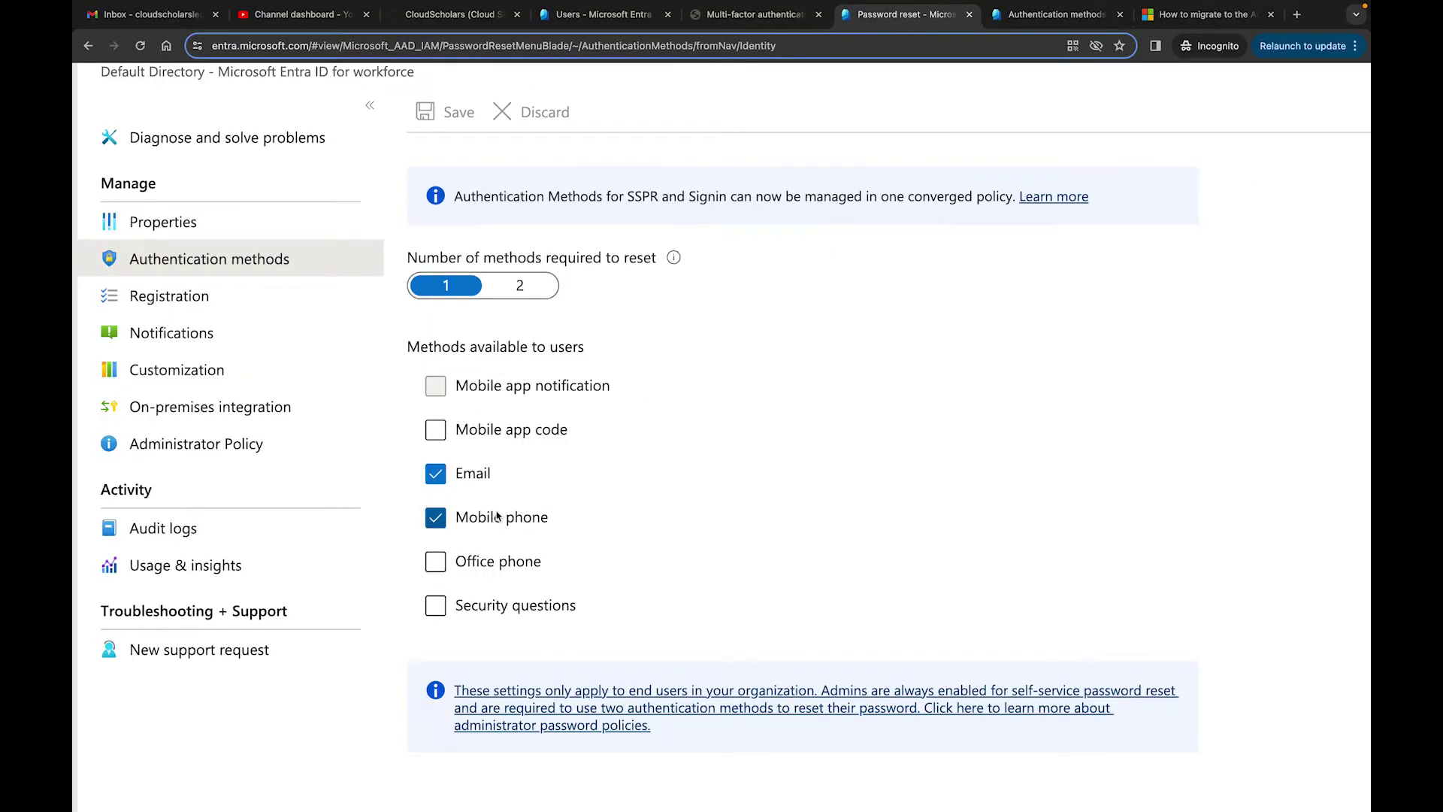
Return to the Authentication methods policies and bring up the Manage migration panel
click(1025, 22)
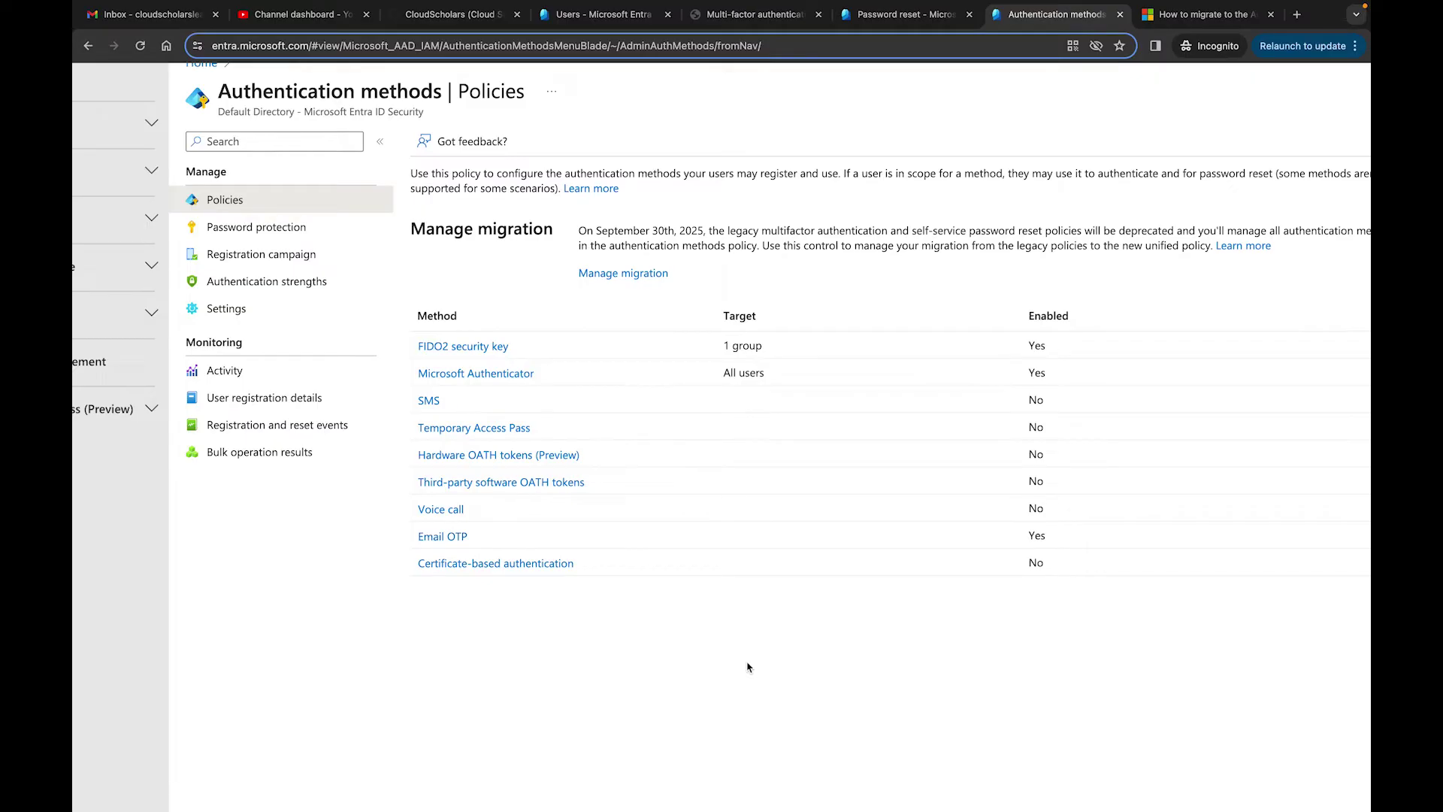
scroll(710, 660, down, 5)
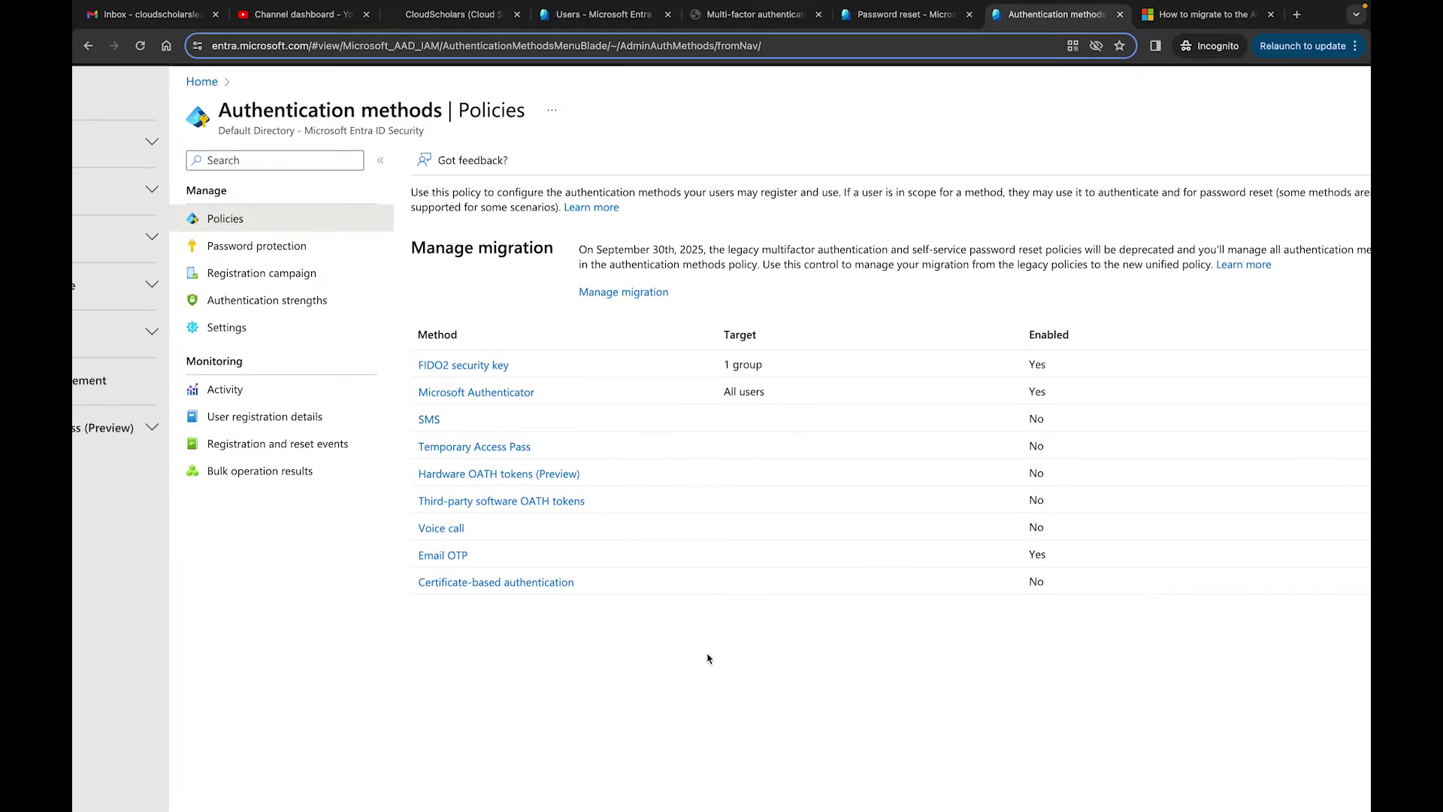
click(678, 294)
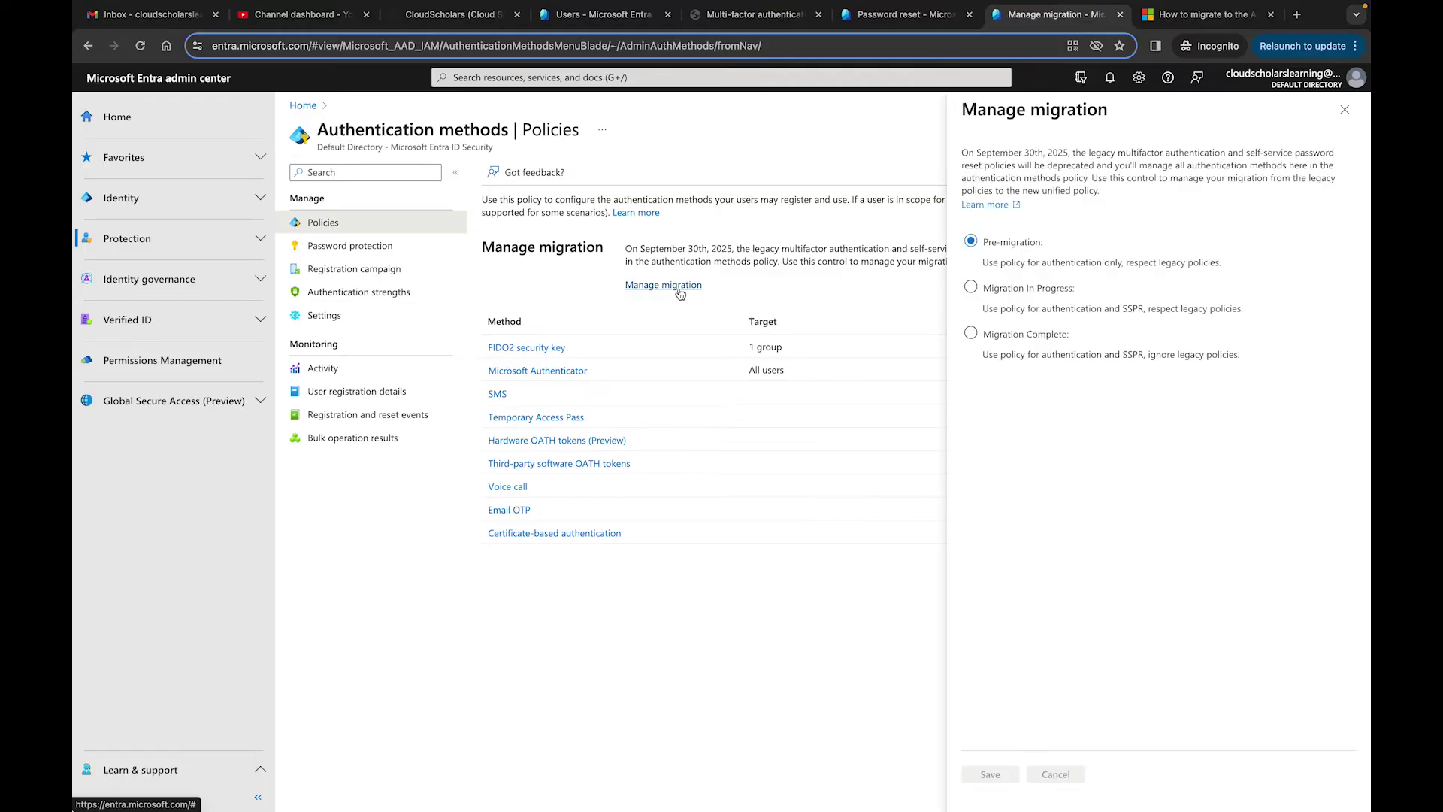
Attempt to save Migration Complete, then dismiss the 'Couldn't save new migration state' error
scroll(1105, 223, up, 3)
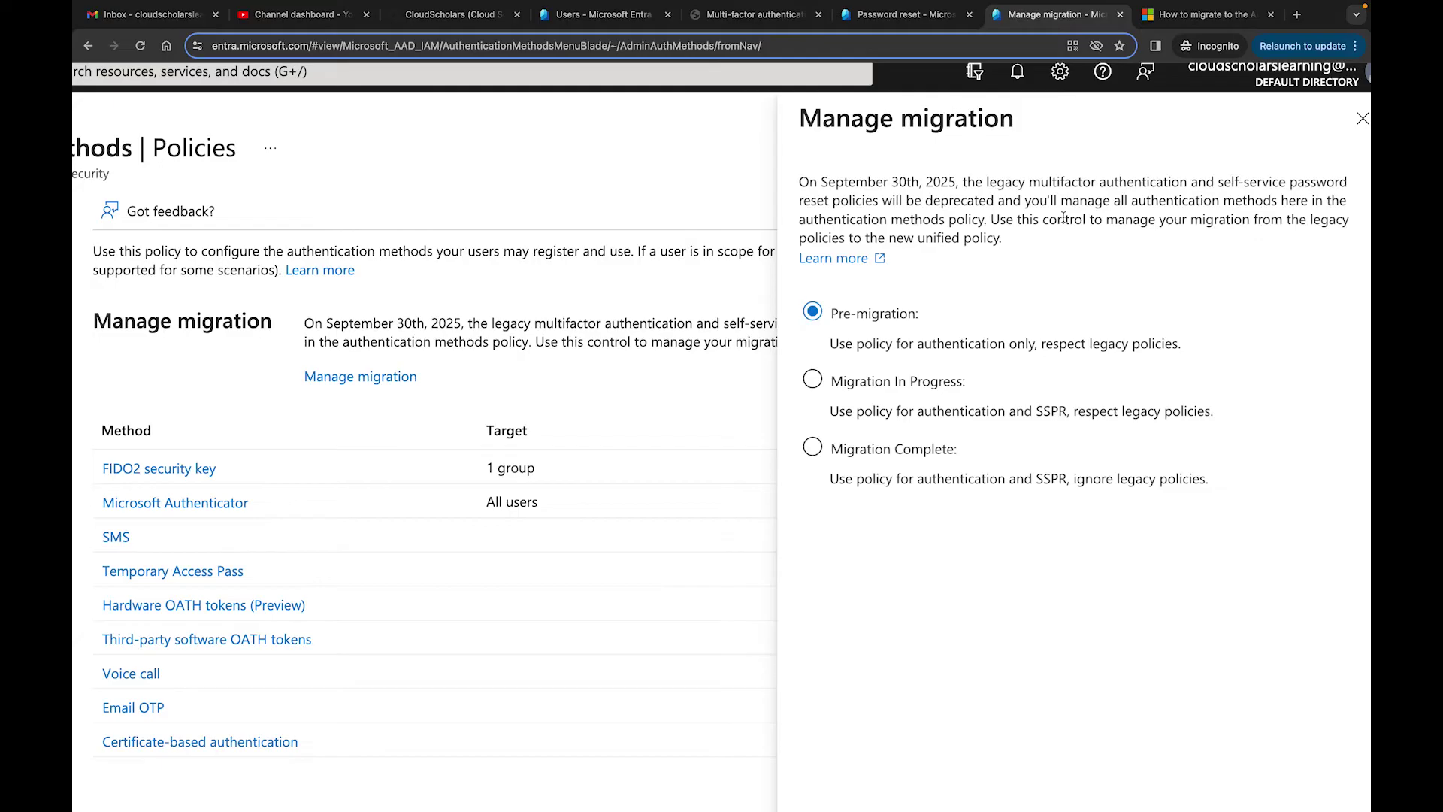
scroll(1063, 218, down, 1)
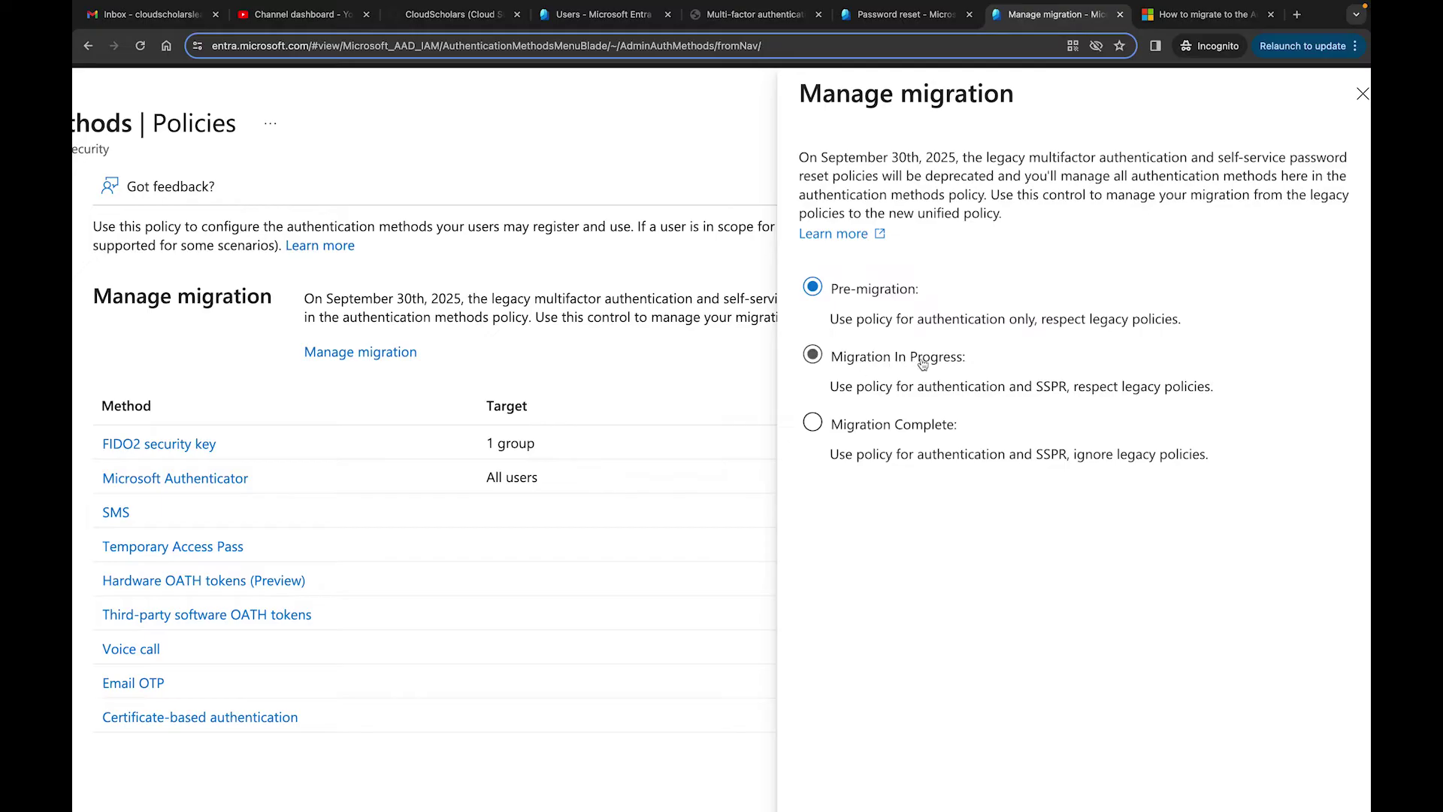
click(903, 438)
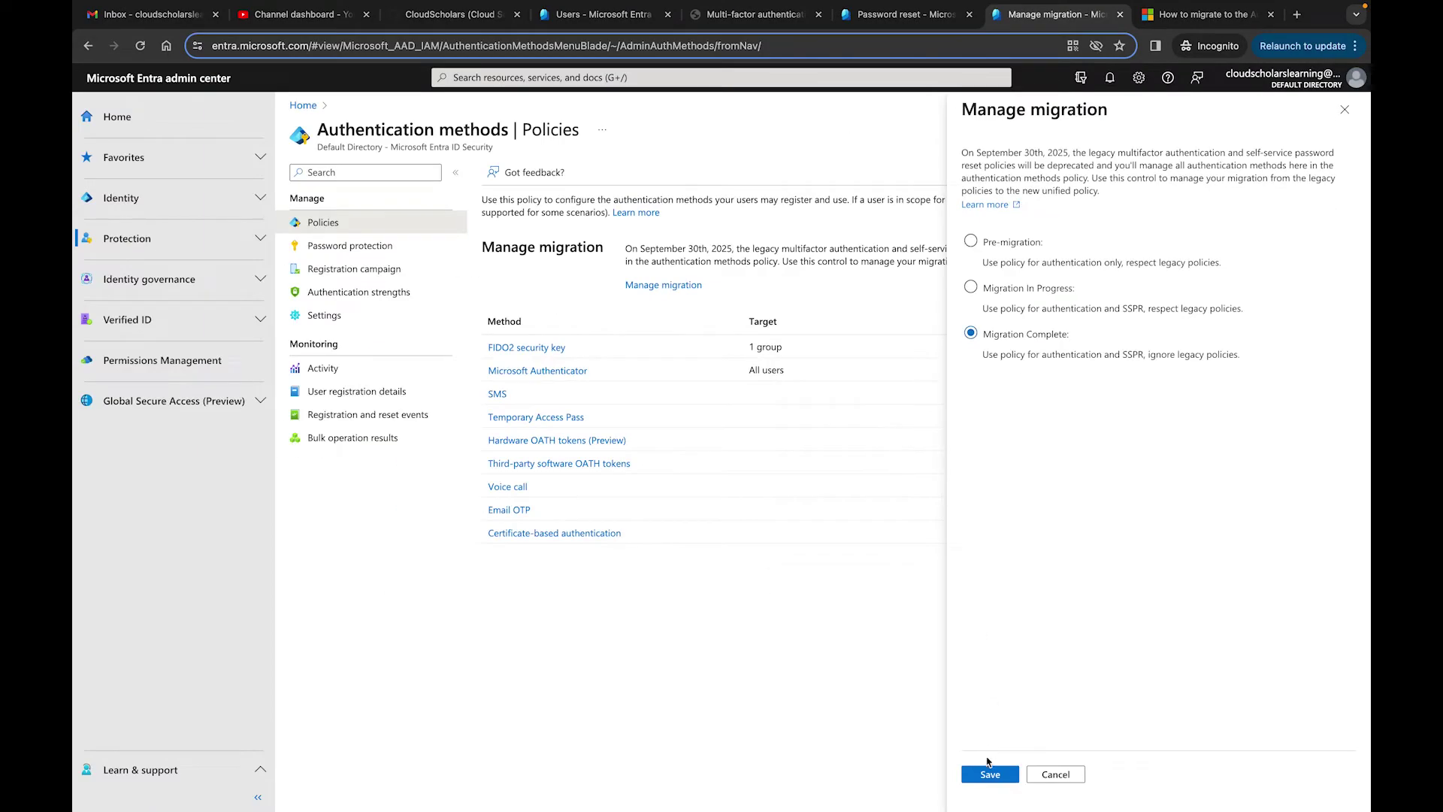
click(984, 779)
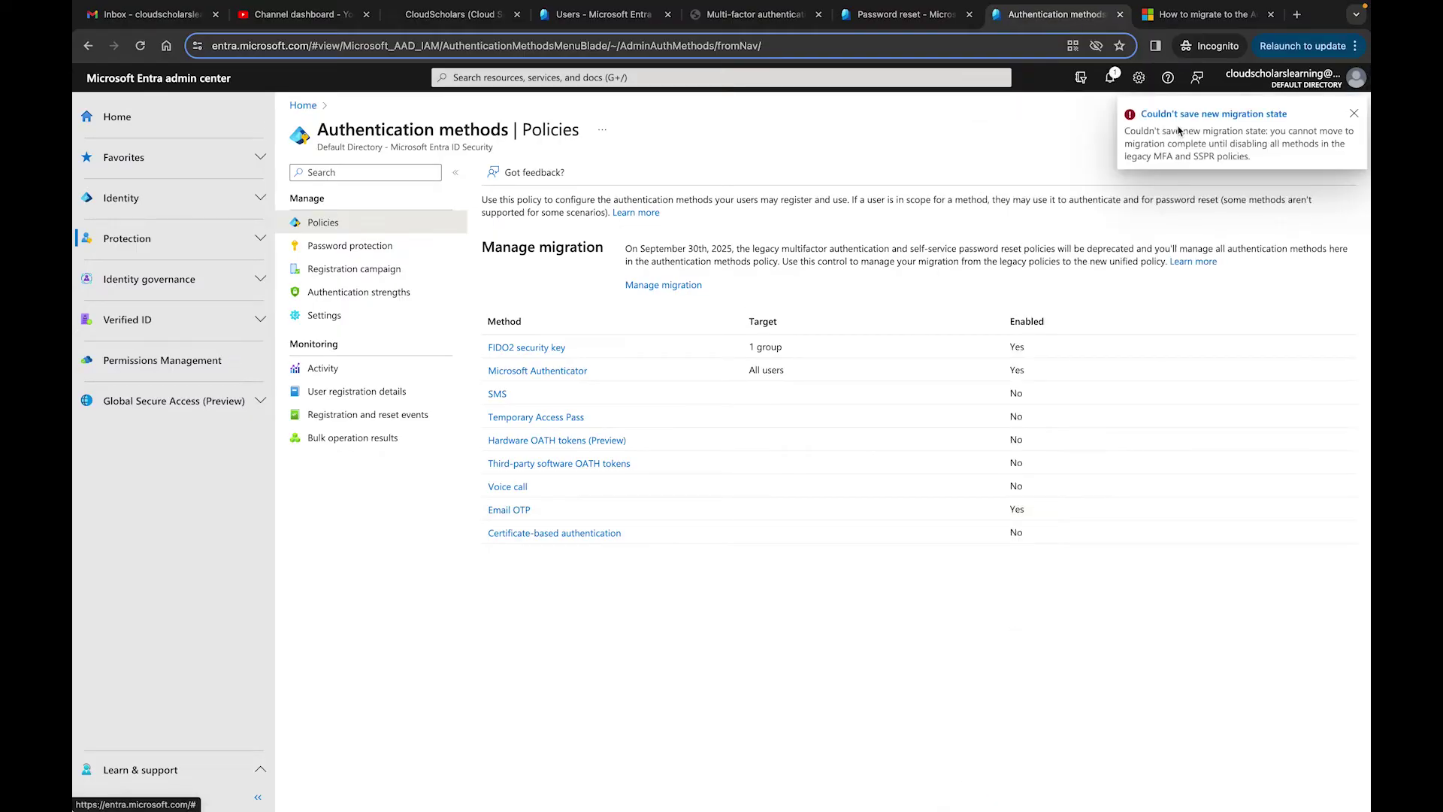
scroll(1178, 131, up, 5)
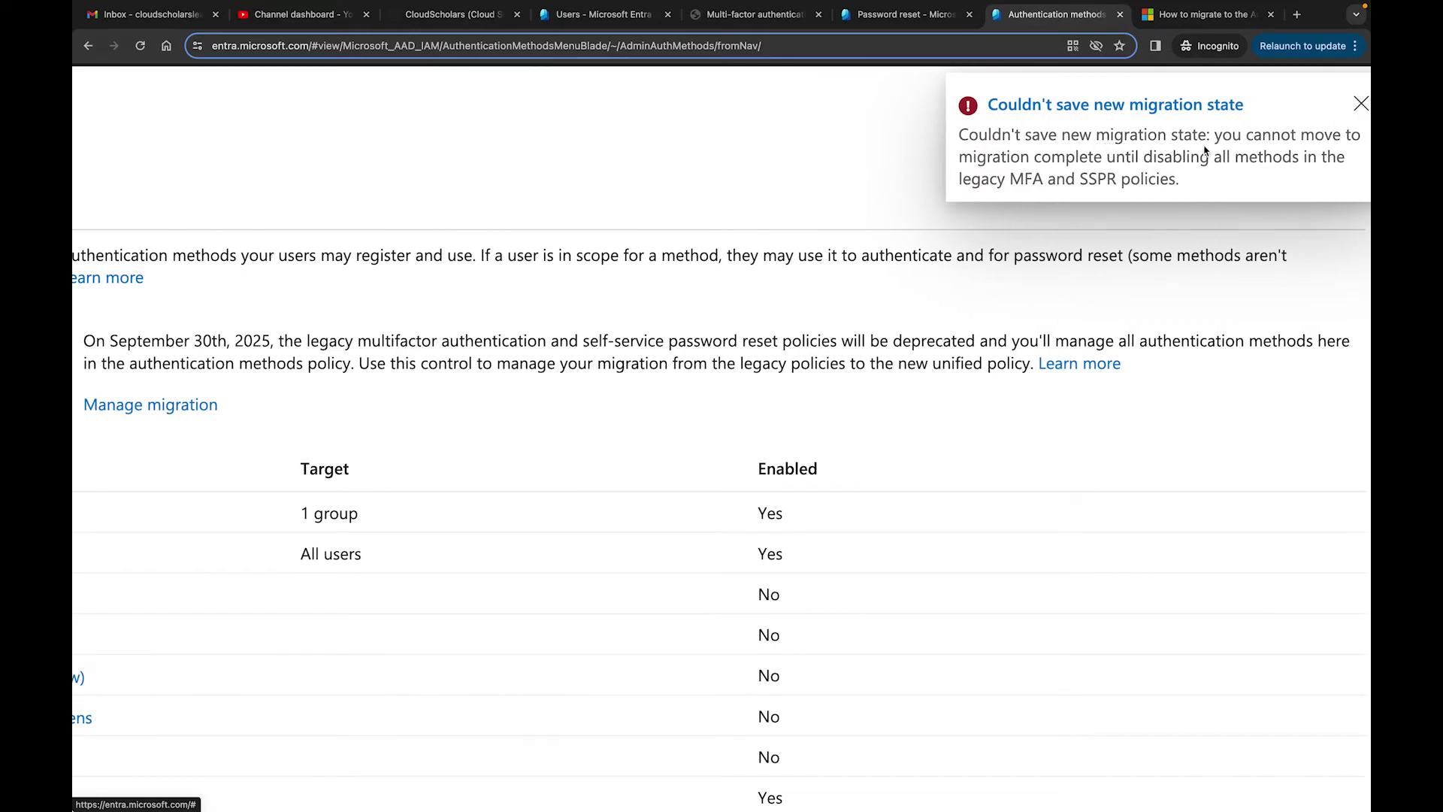
scroll(1205, 150, down, 5)
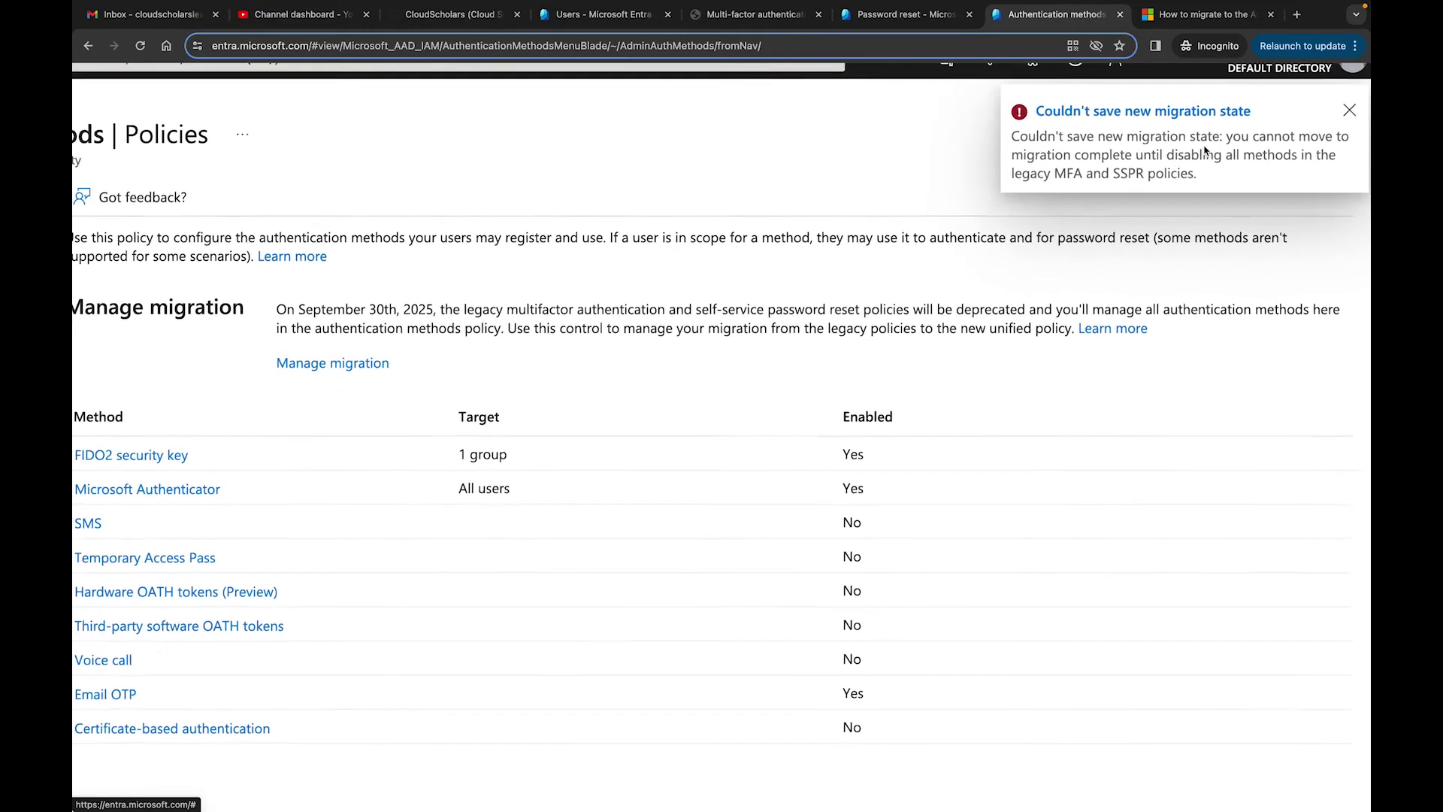
scroll(1205, 150, down, 2)
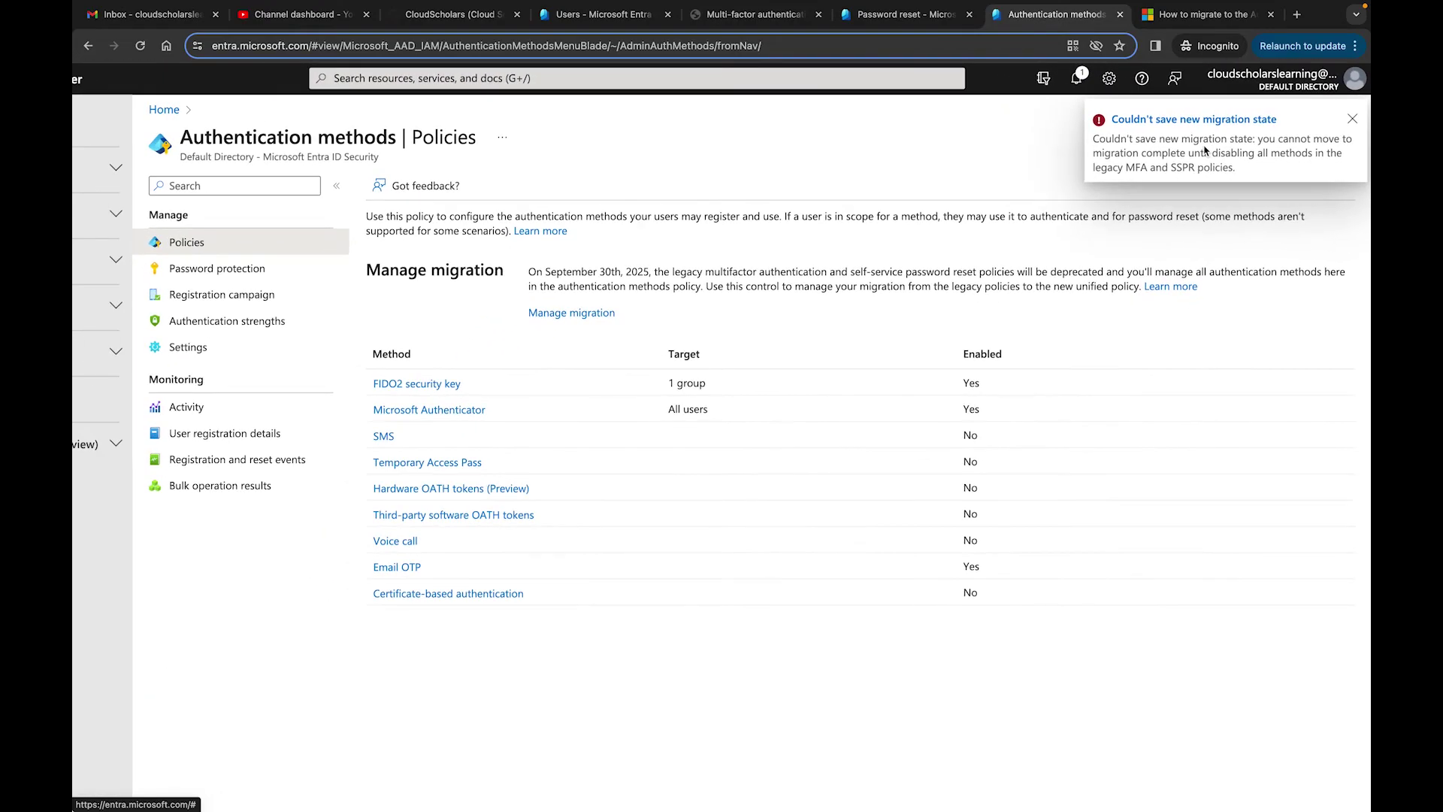
click(1353, 121)
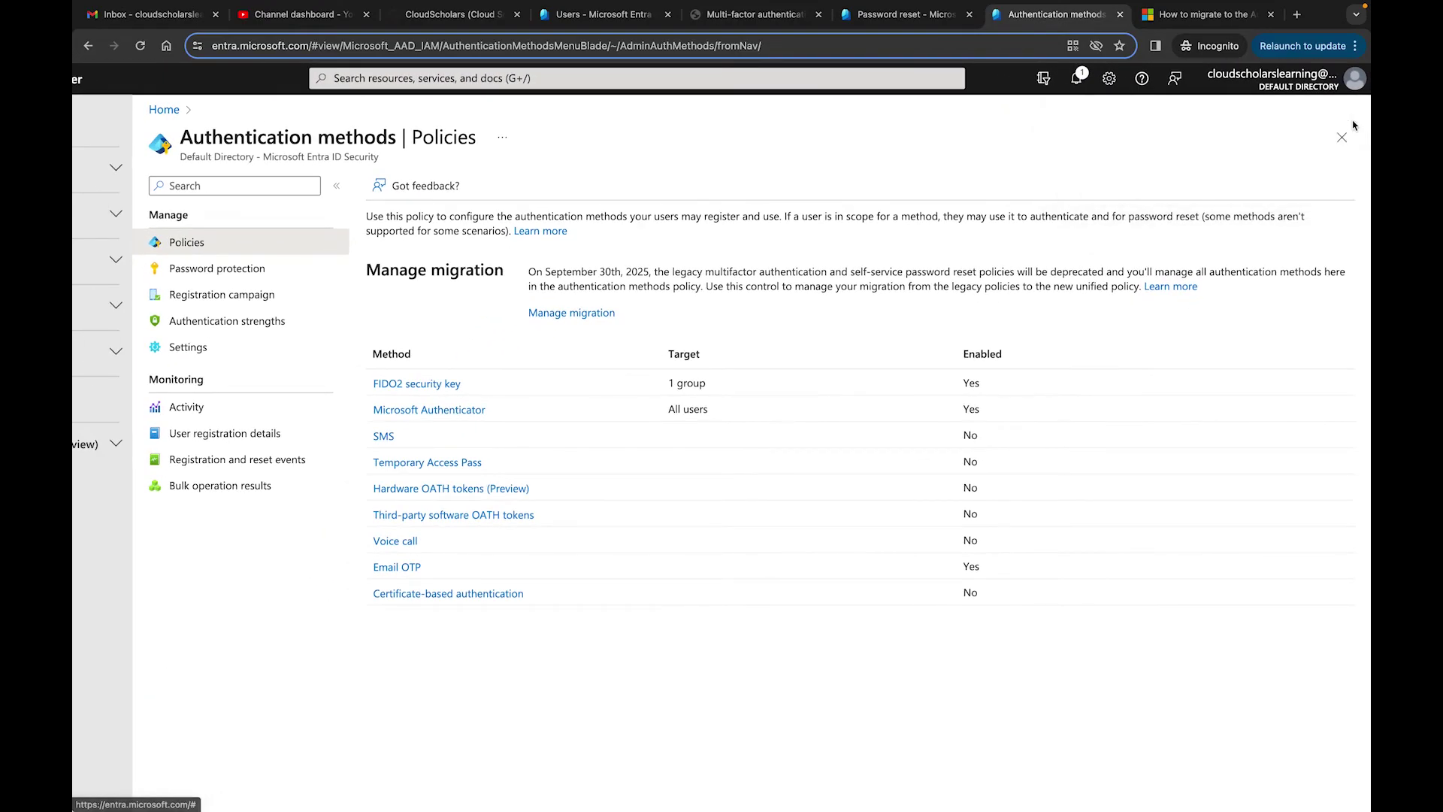
scroll(981, 333, down, 3)
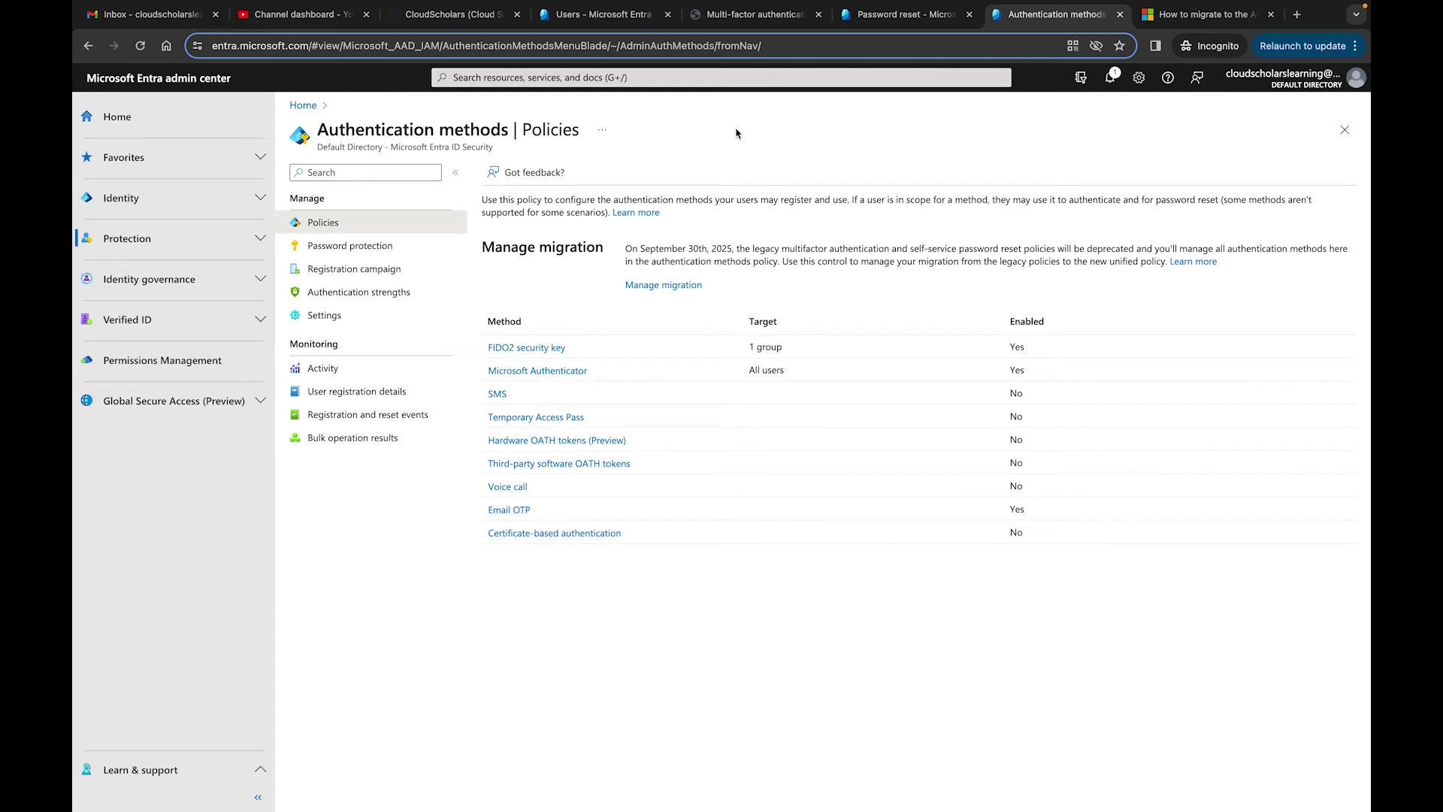
Clear the mobile app notification and verification code MFA options and save them
click(731, 28)
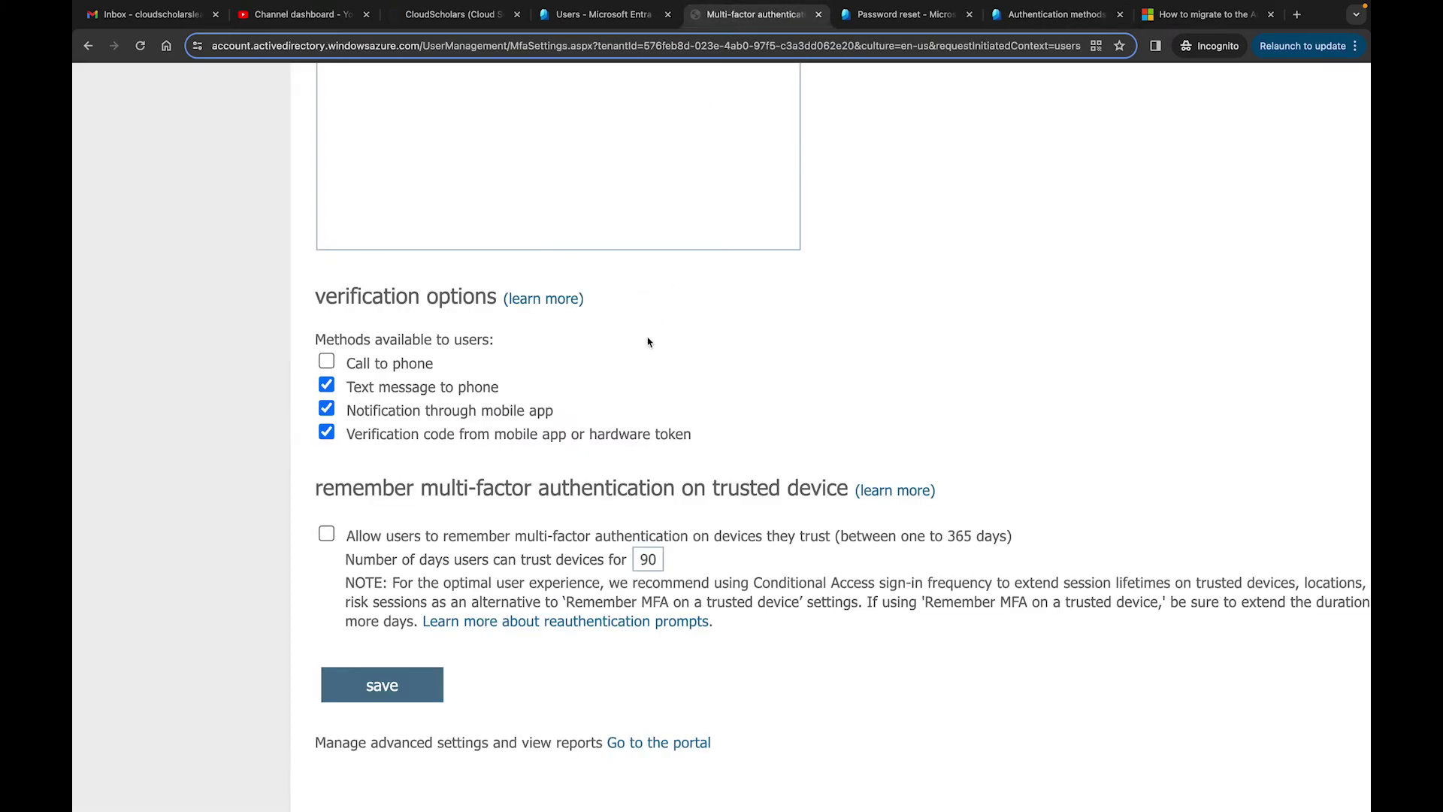
scroll(456, 395, up, 6)
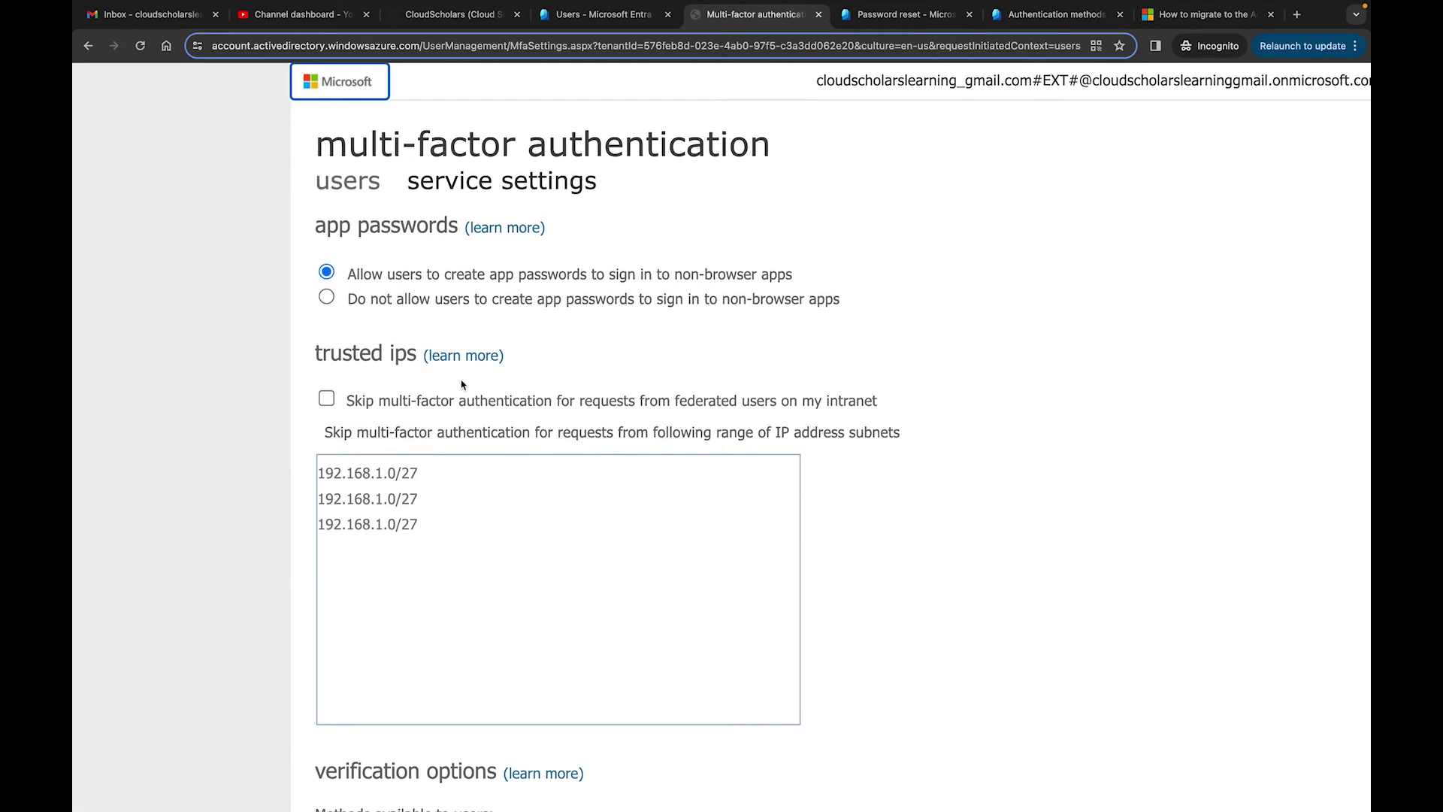
scroll(592, 401, down, 5)
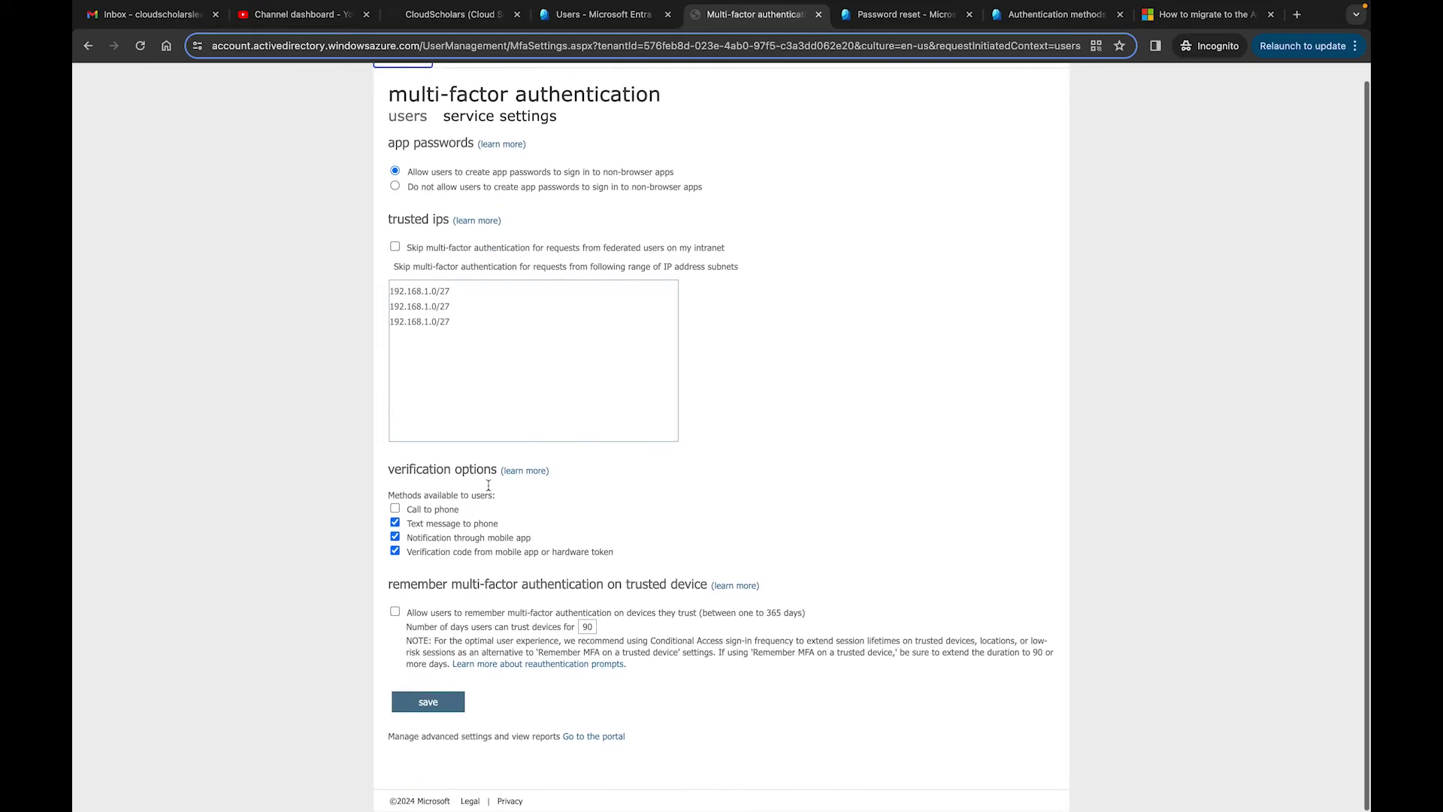
click(437, 537)
click(431, 553)
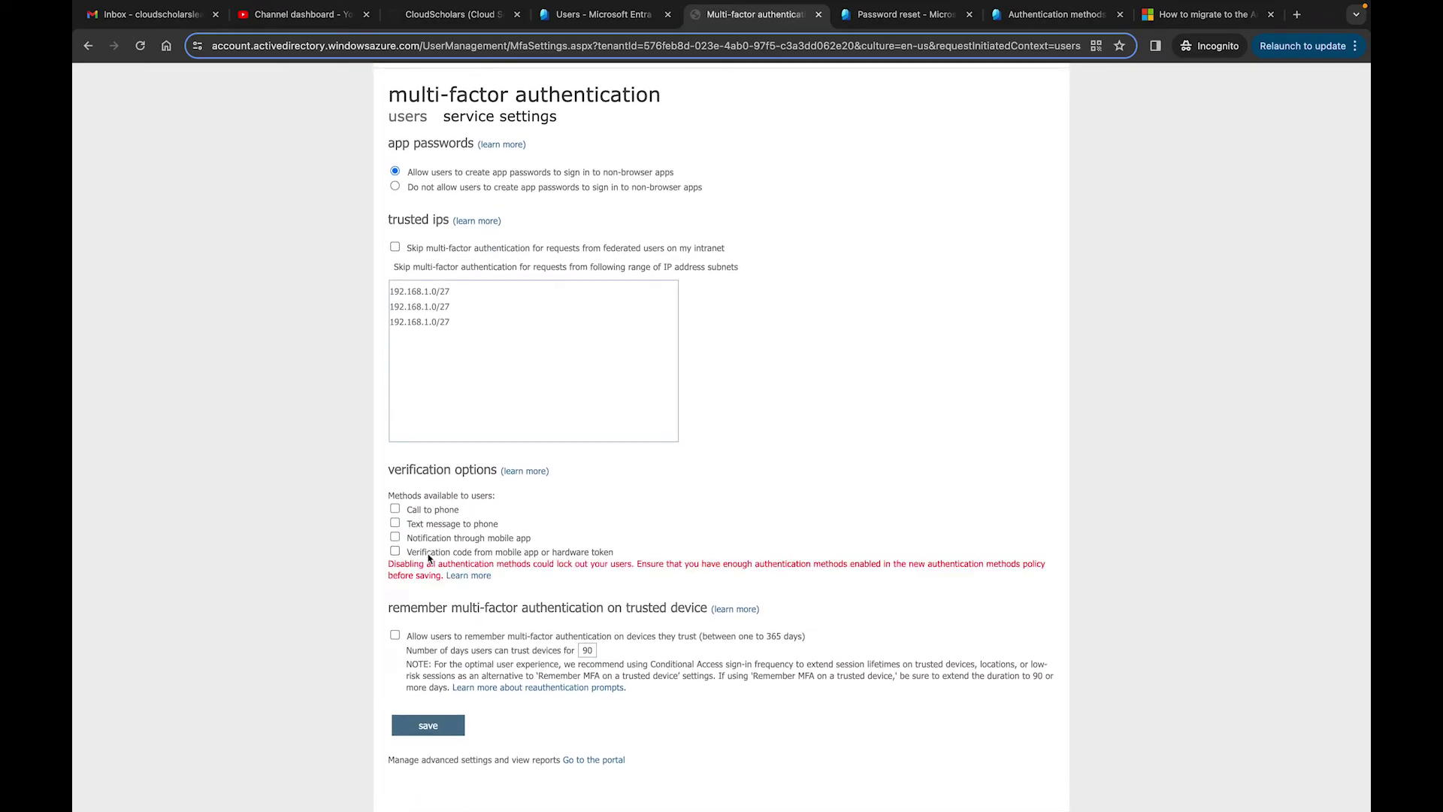
click(420, 729)
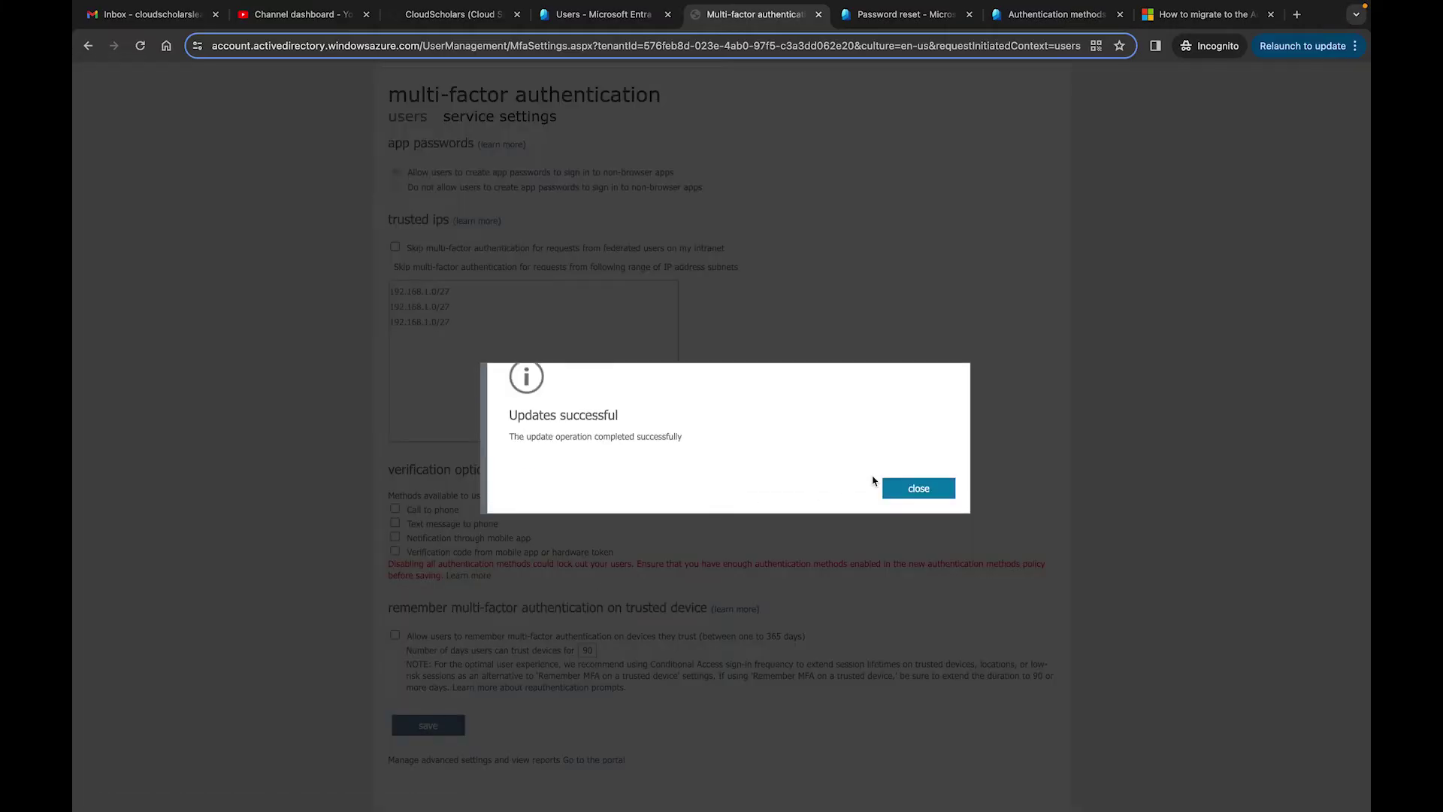
click(917, 489)
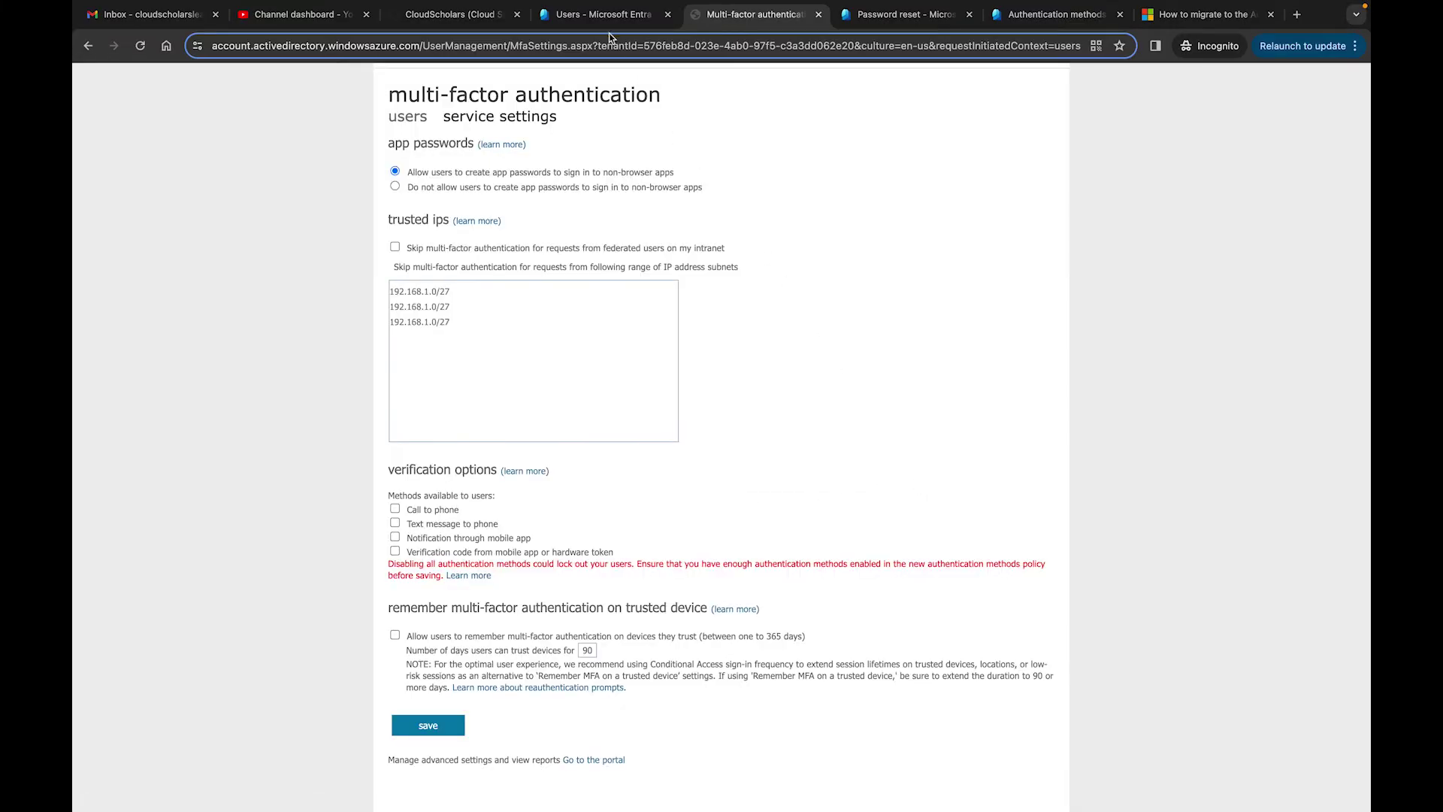
click(605, 15)
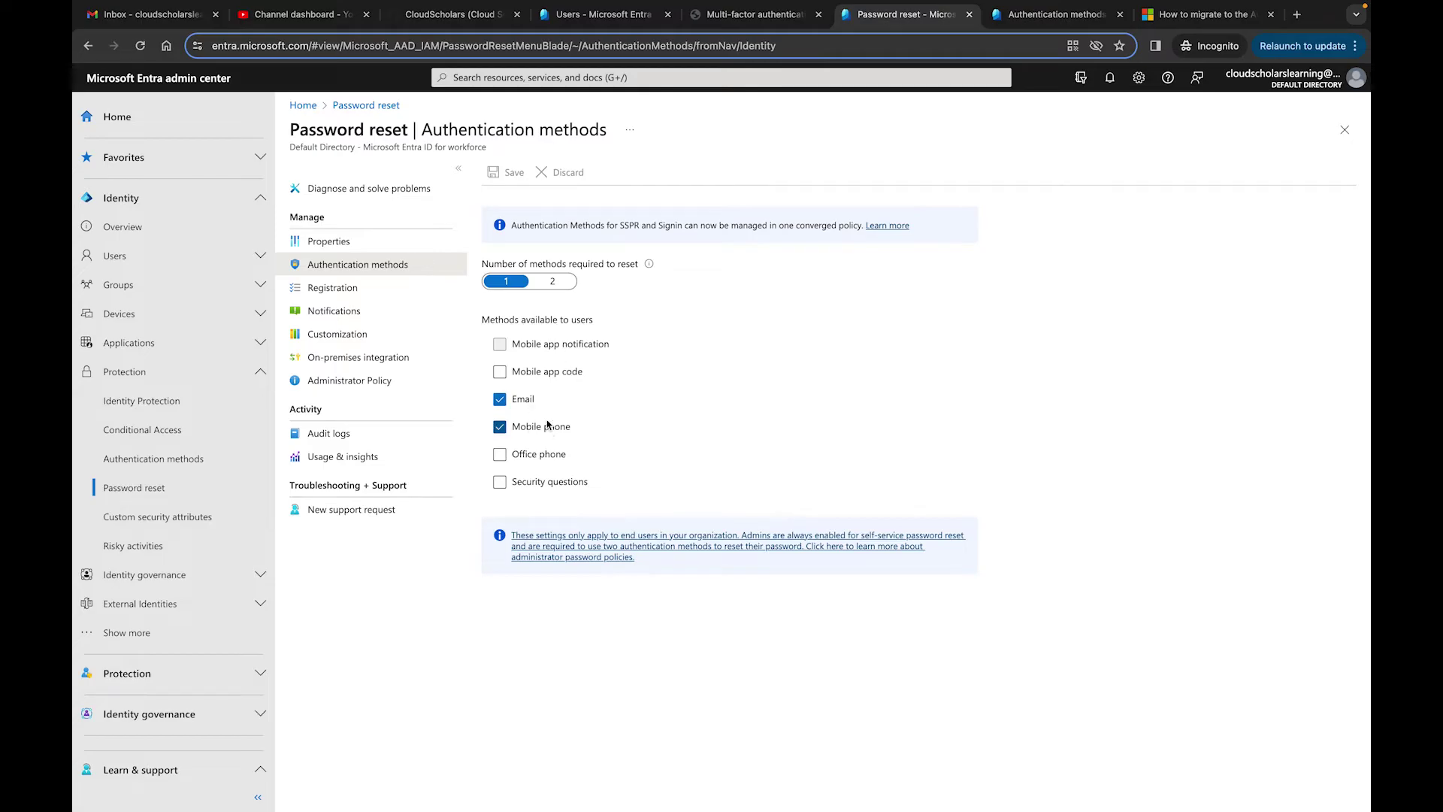
Save the migration state as Migration In Progress, then go to the SMS method
click(1035, 23)
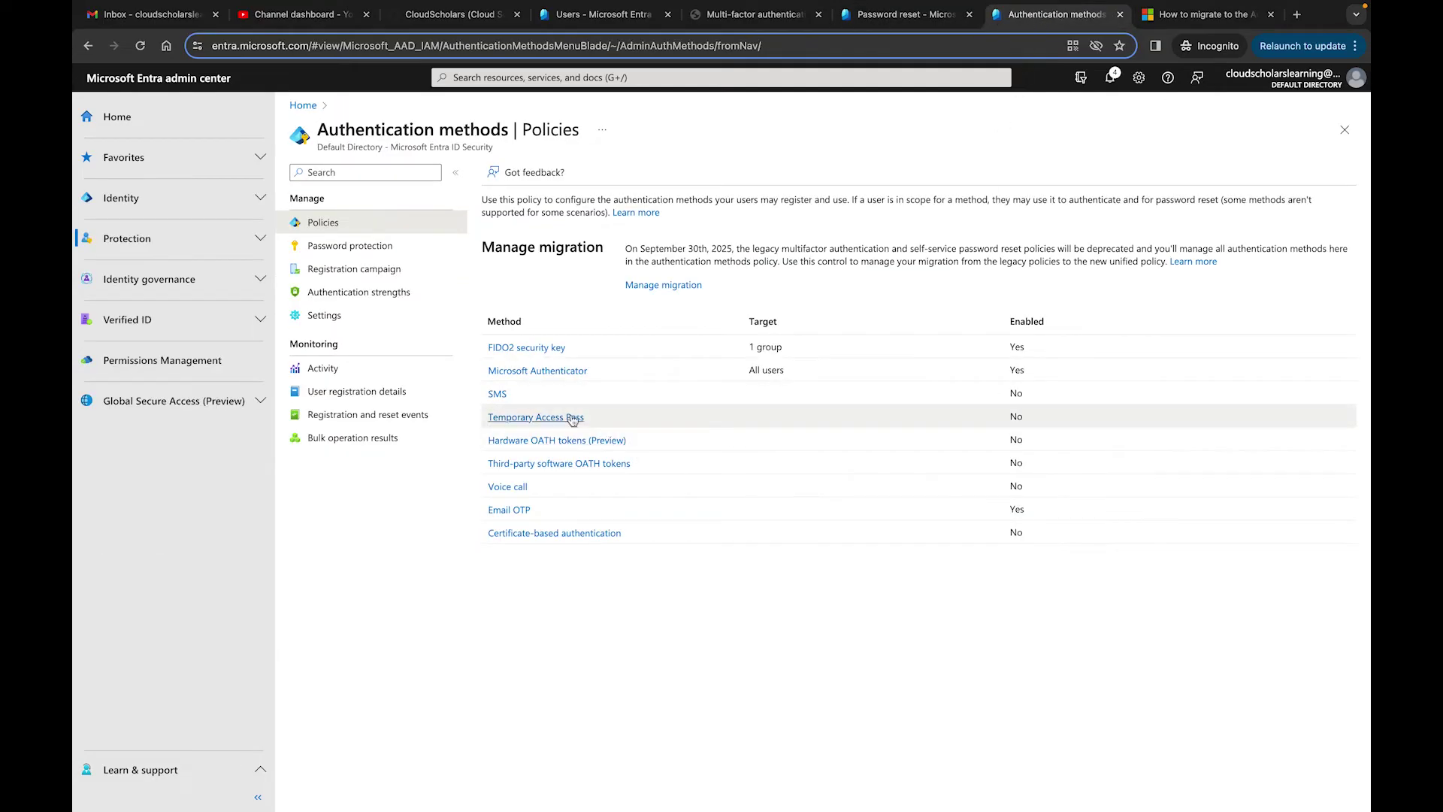
click(687, 285)
click(992, 286)
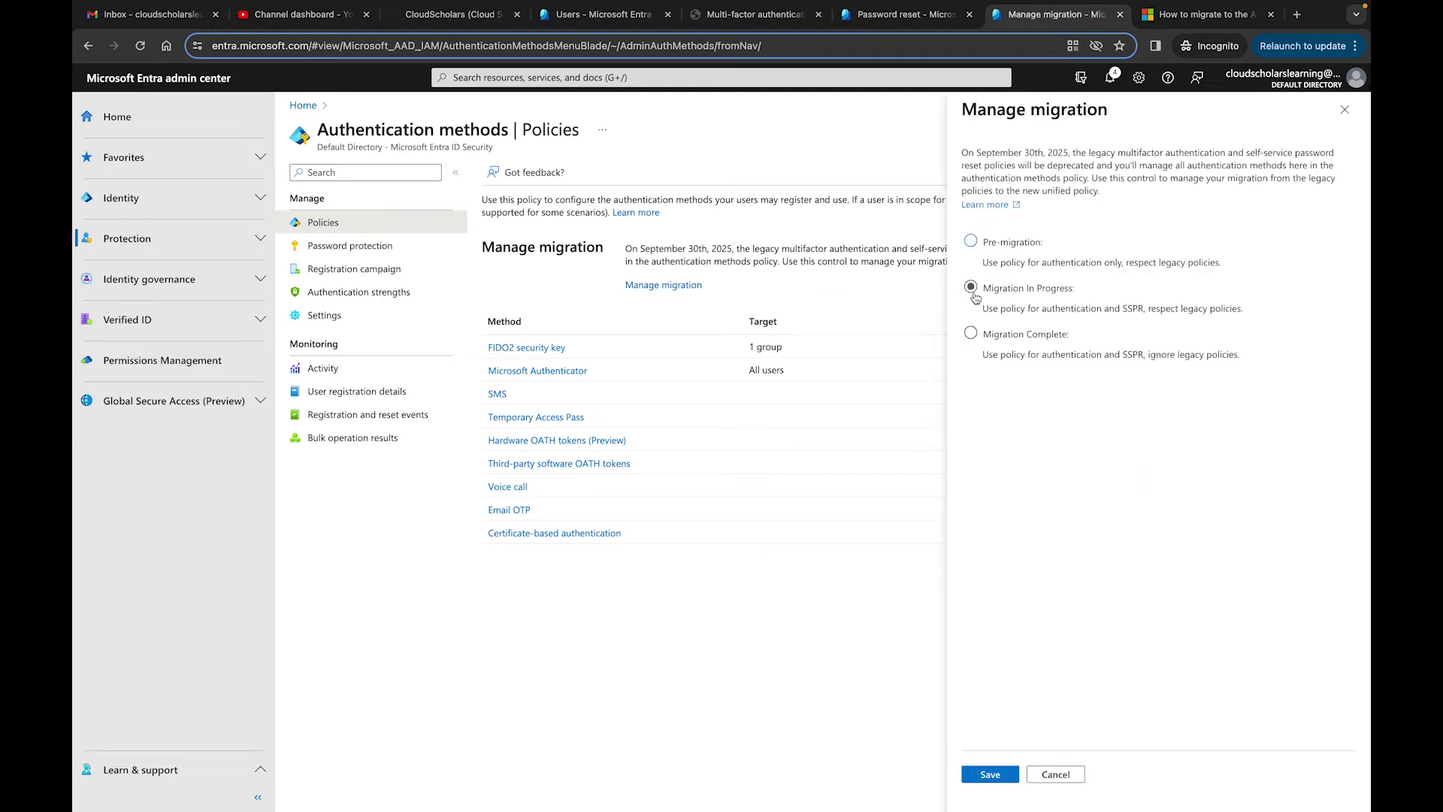
click(995, 773)
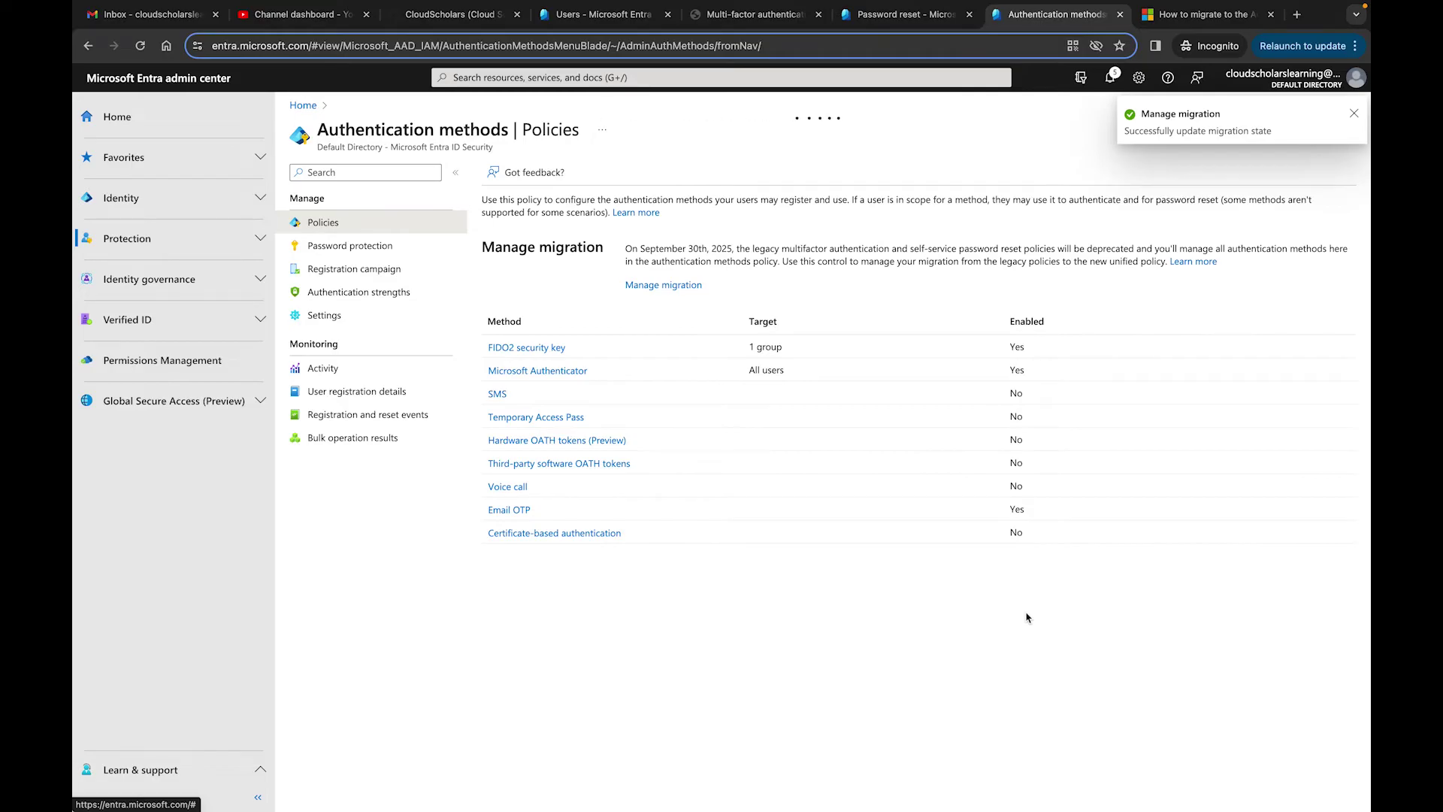
click(498, 394)
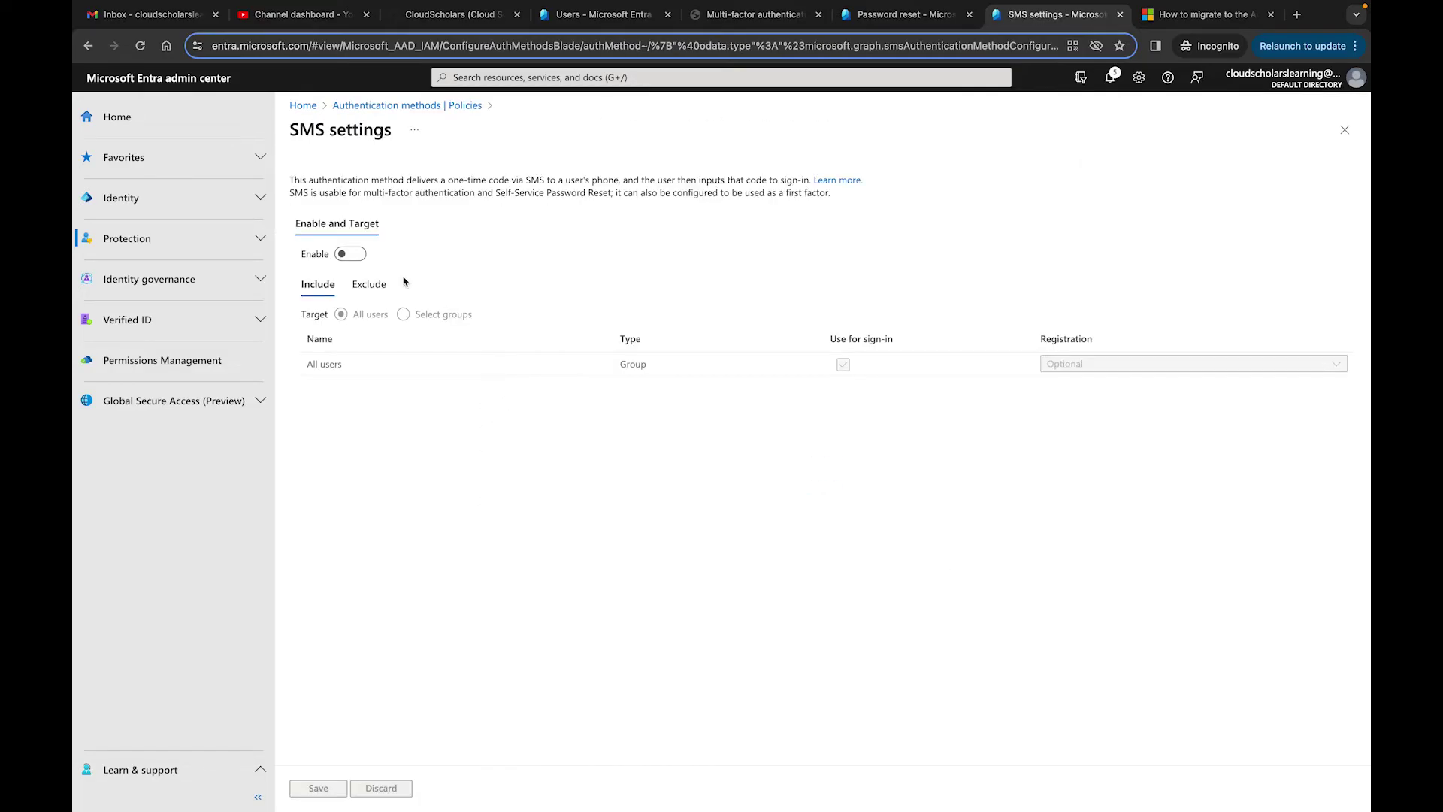
Enable SMS for the Marketing group only, found by searching 'market', and save
click(350, 255)
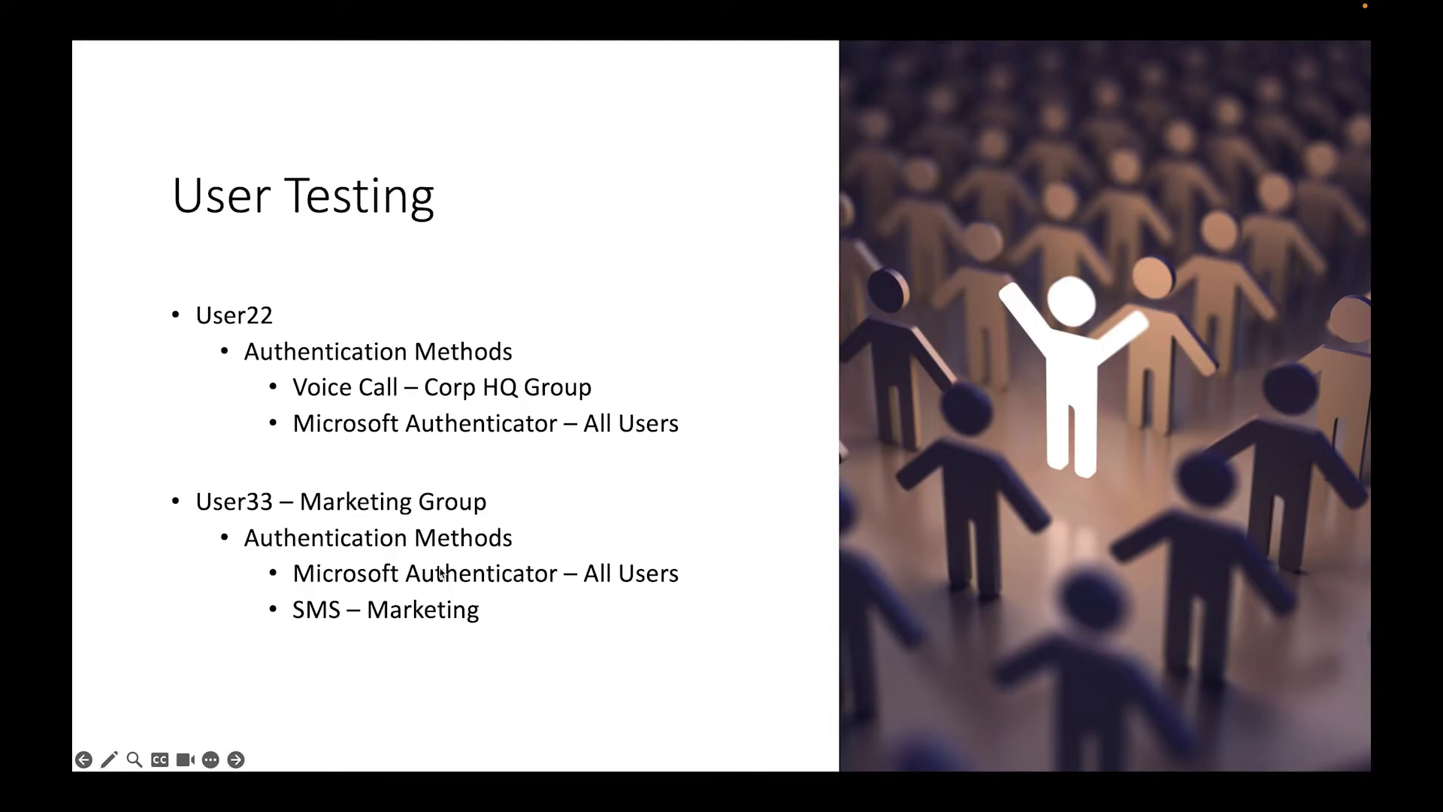
key(super+Tab)
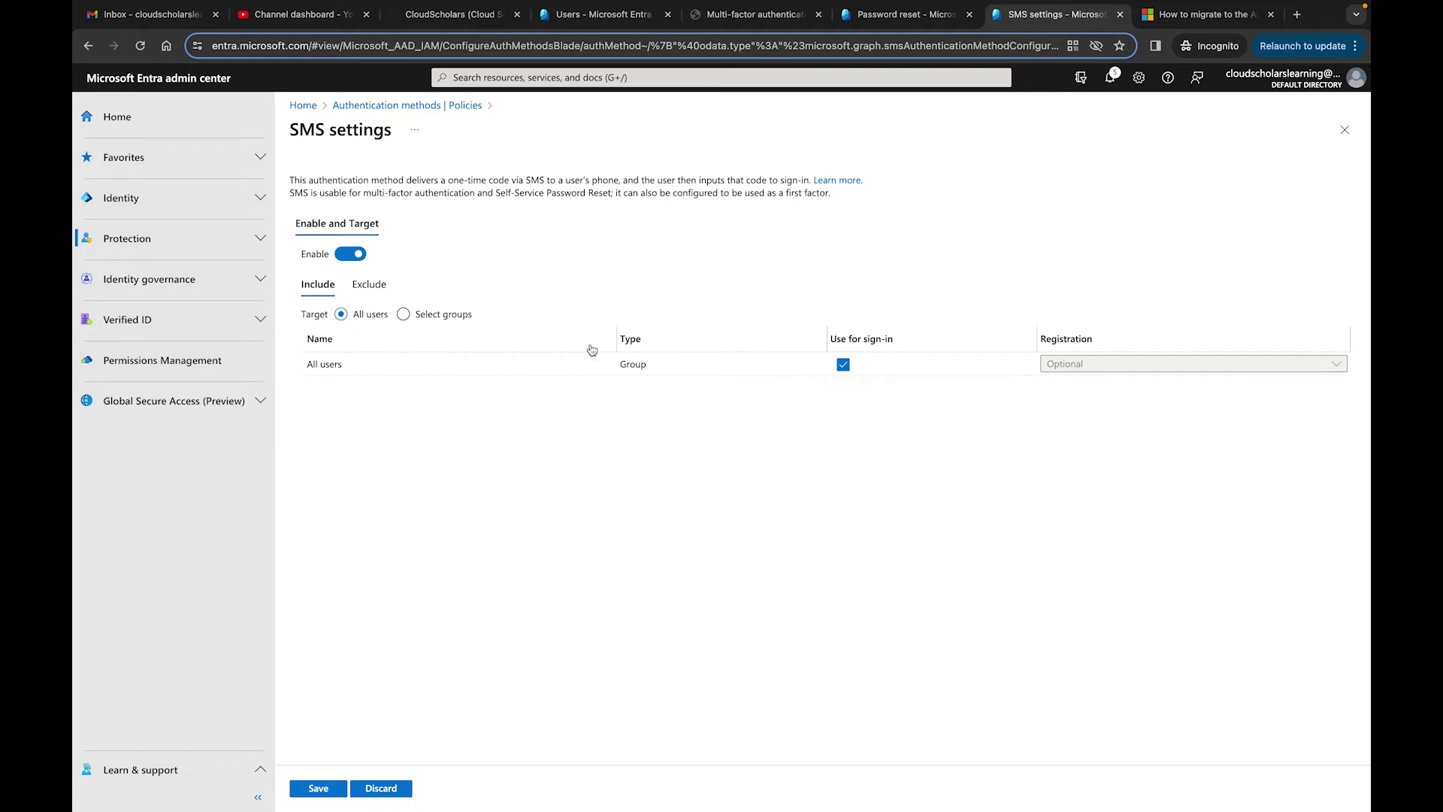
click(404, 314)
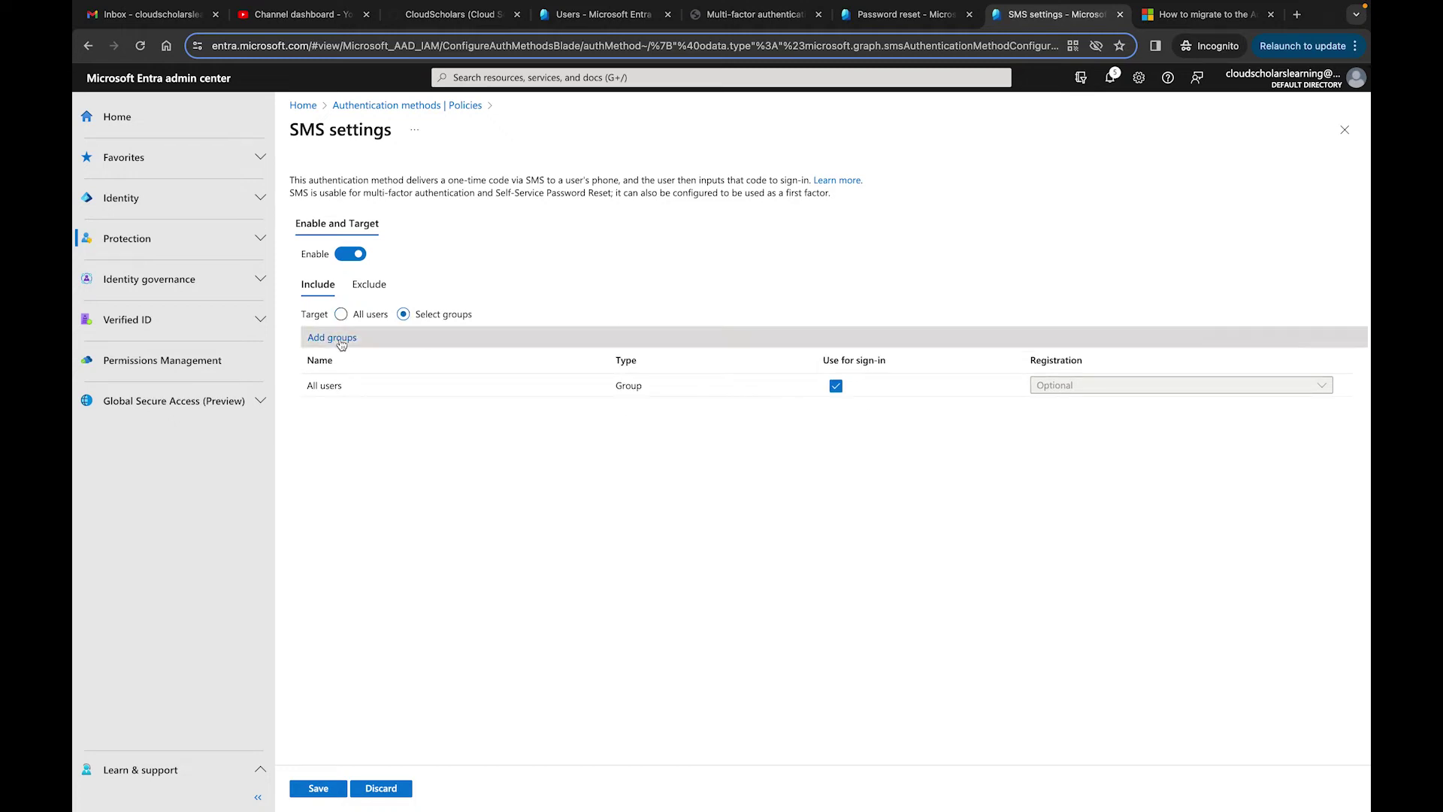
click(349, 340)
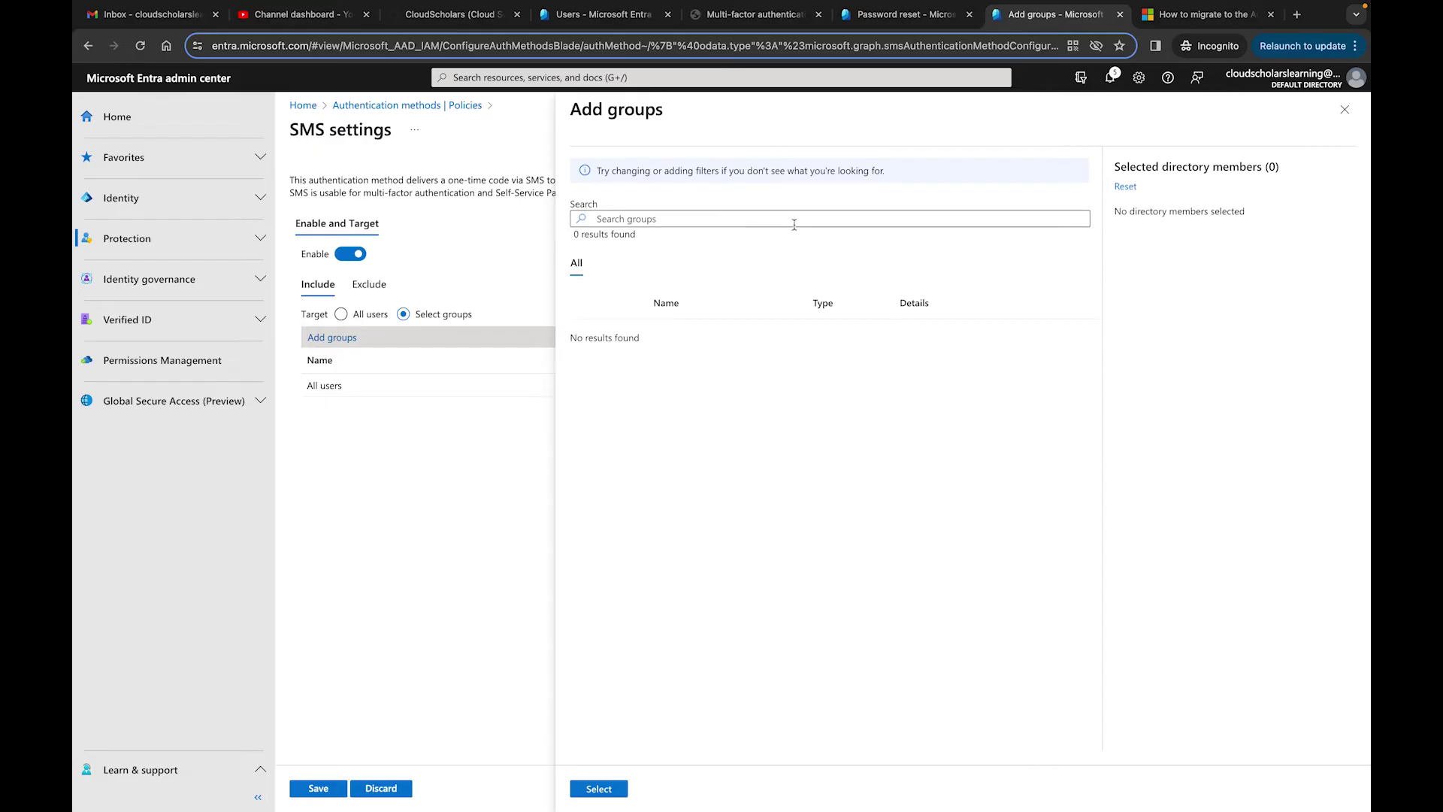
click(771, 219)
text(market)
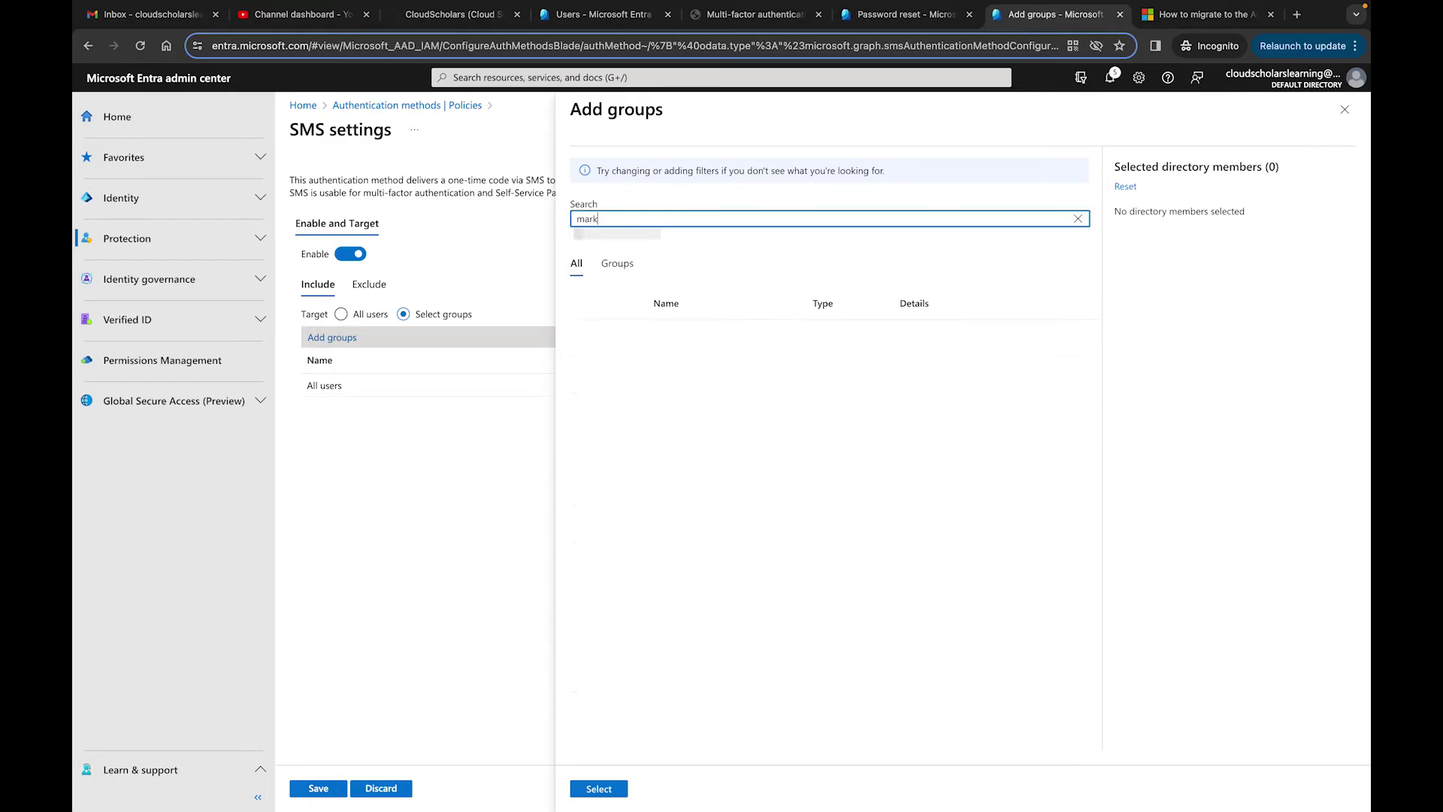
click(588, 332)
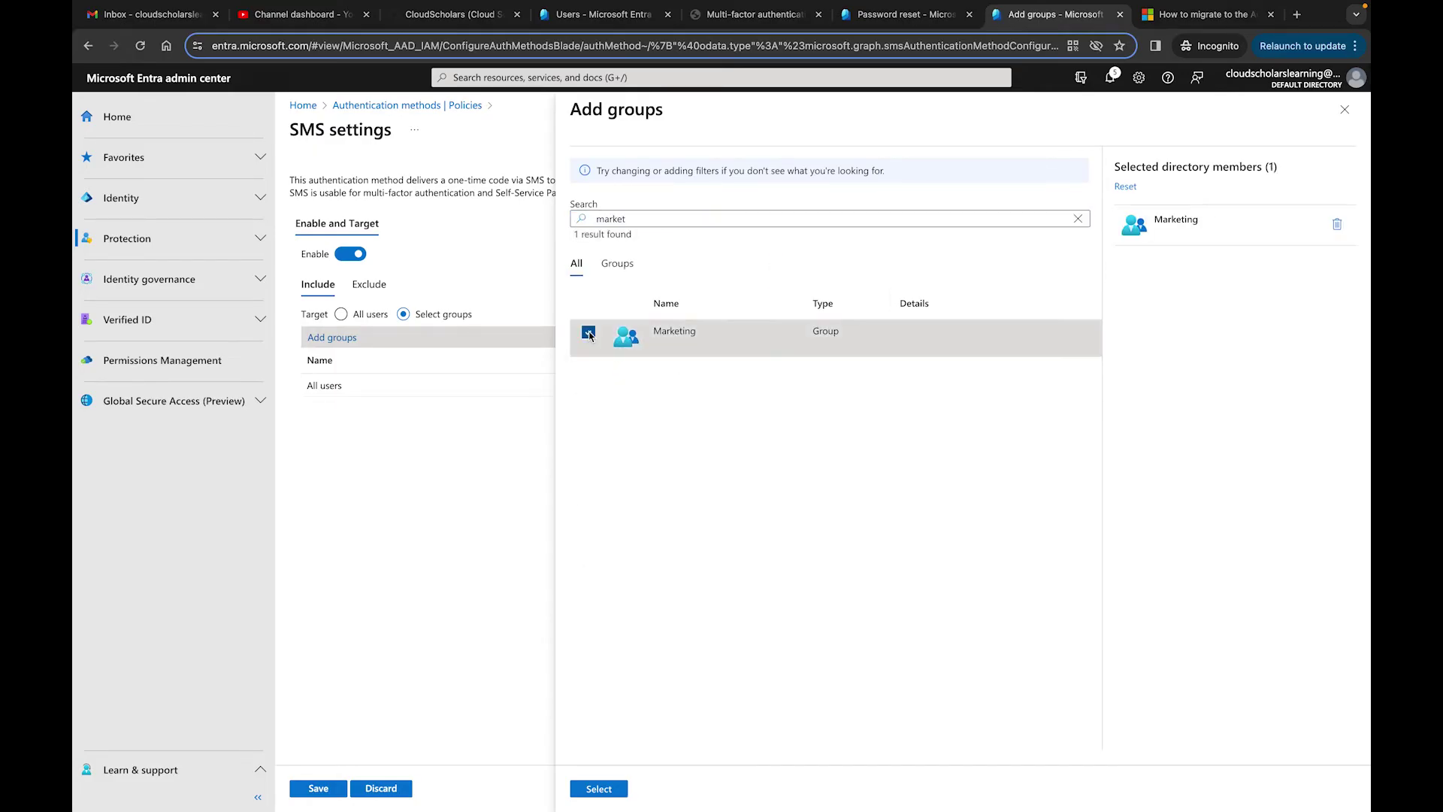
click(598, 788)
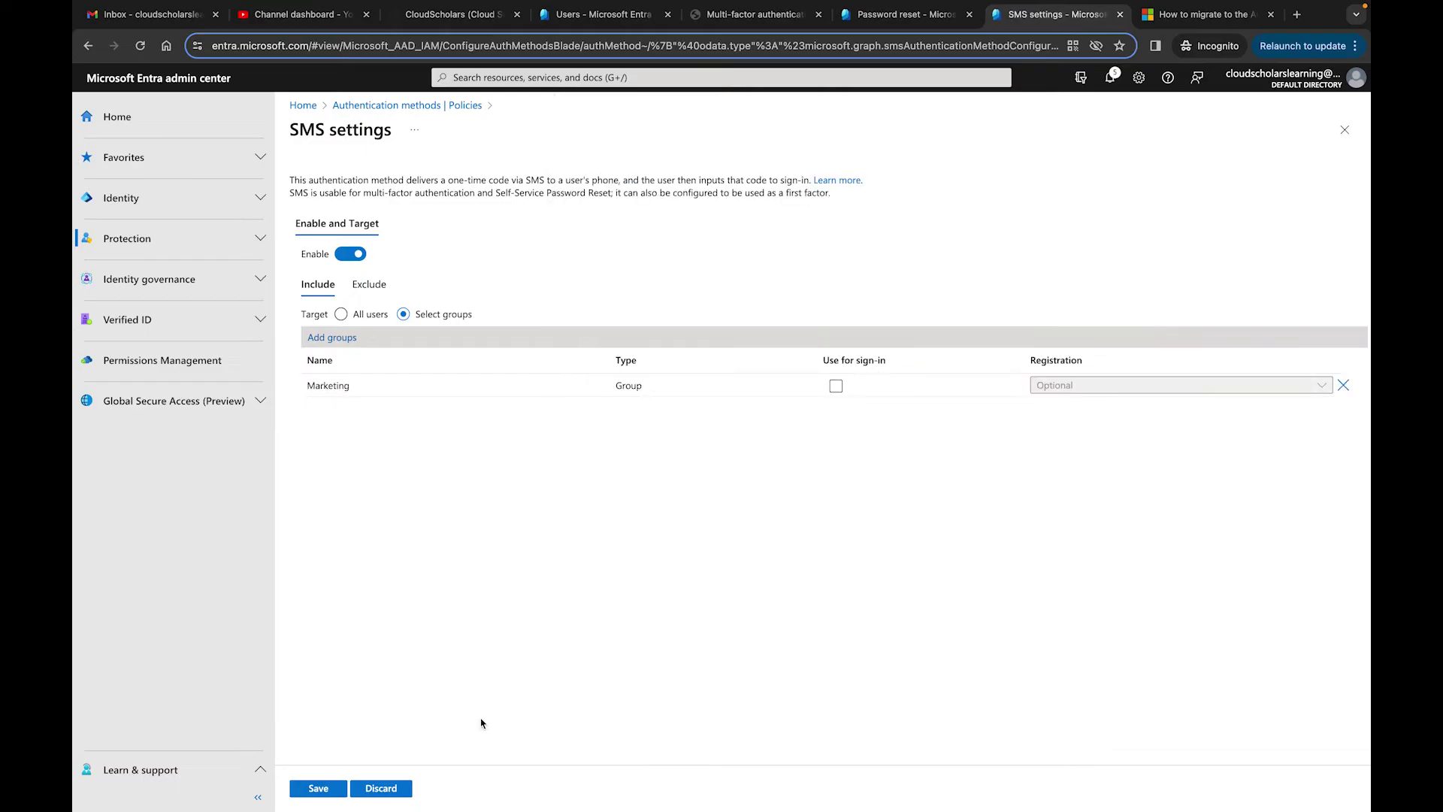
click(319, 787)
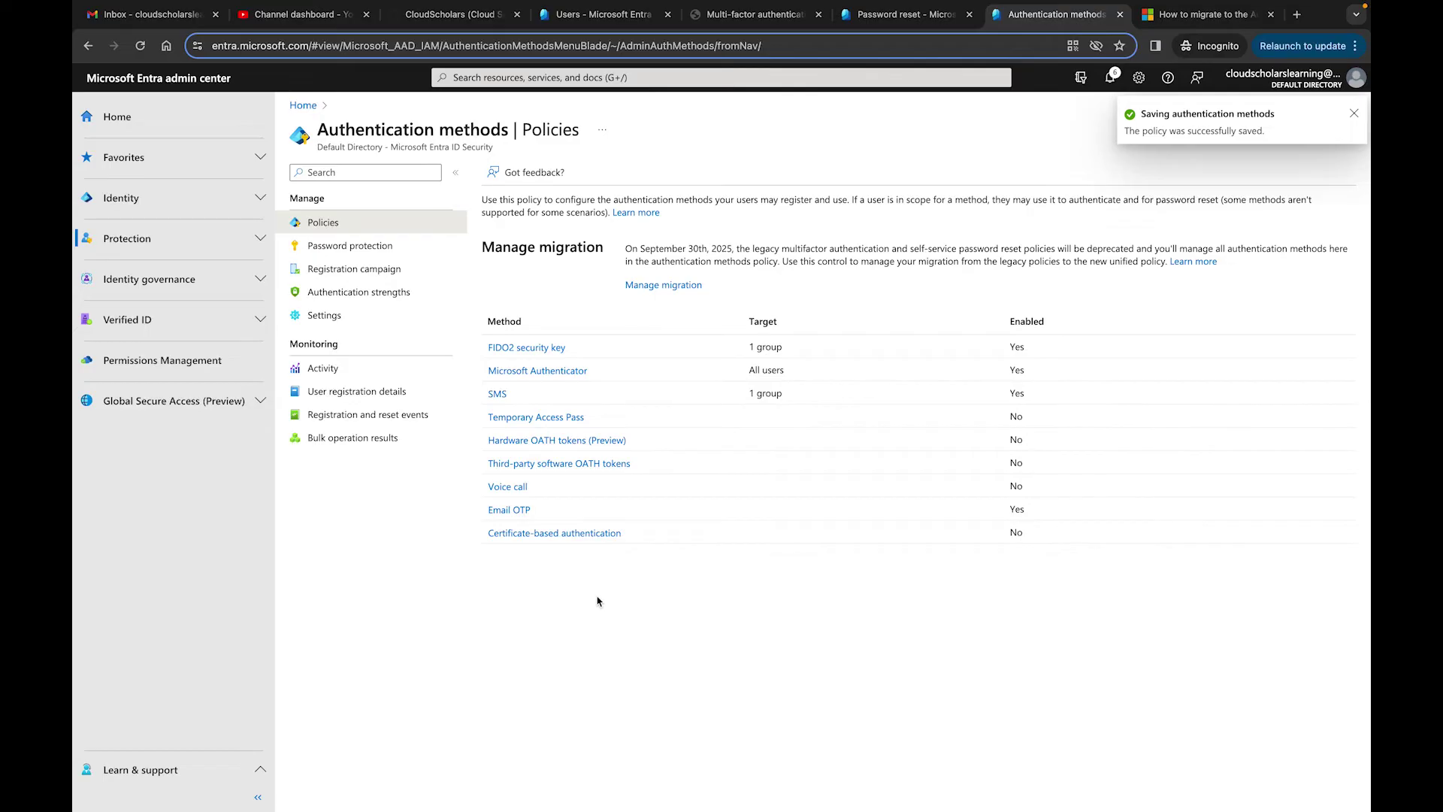
key(super+Tab)
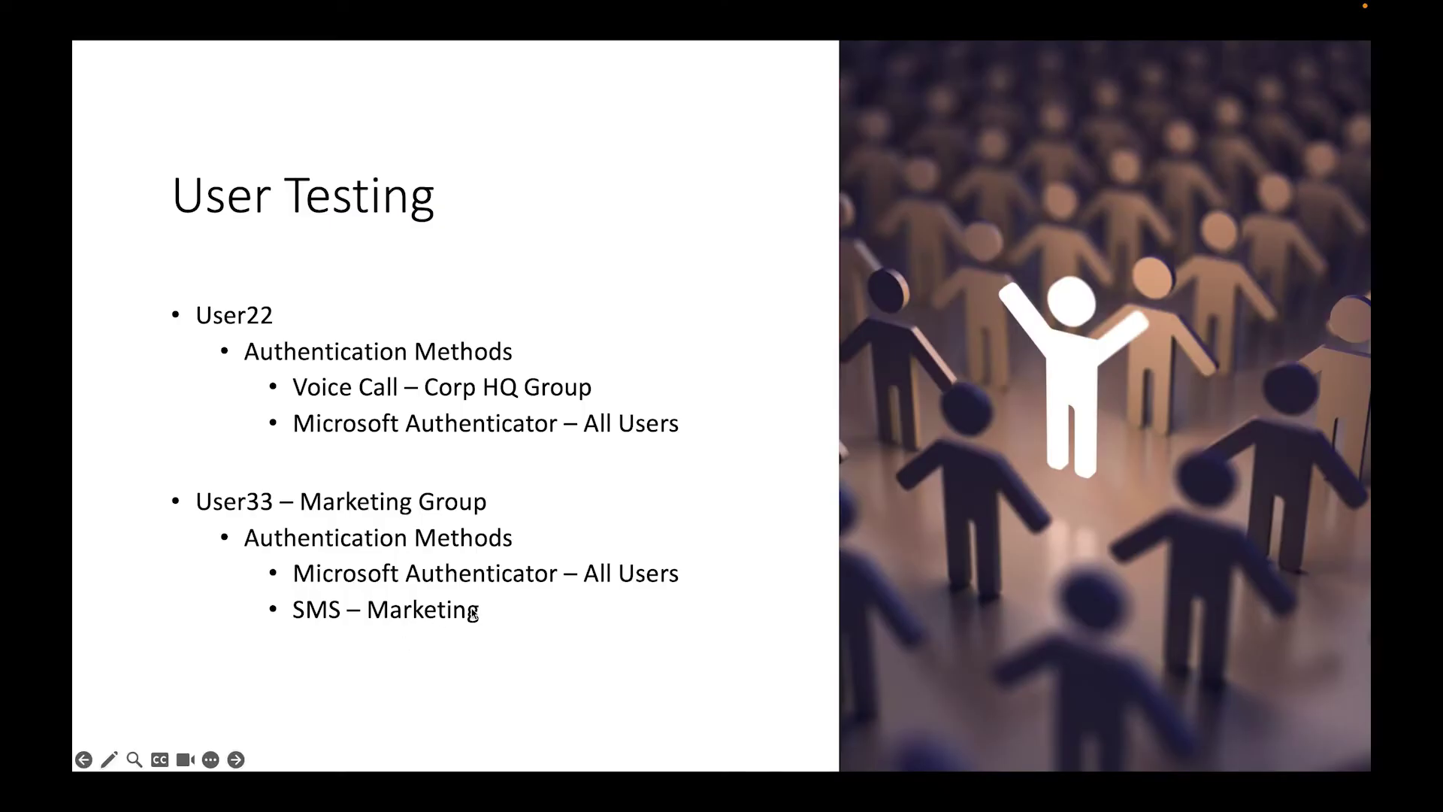
key(super+Tab)
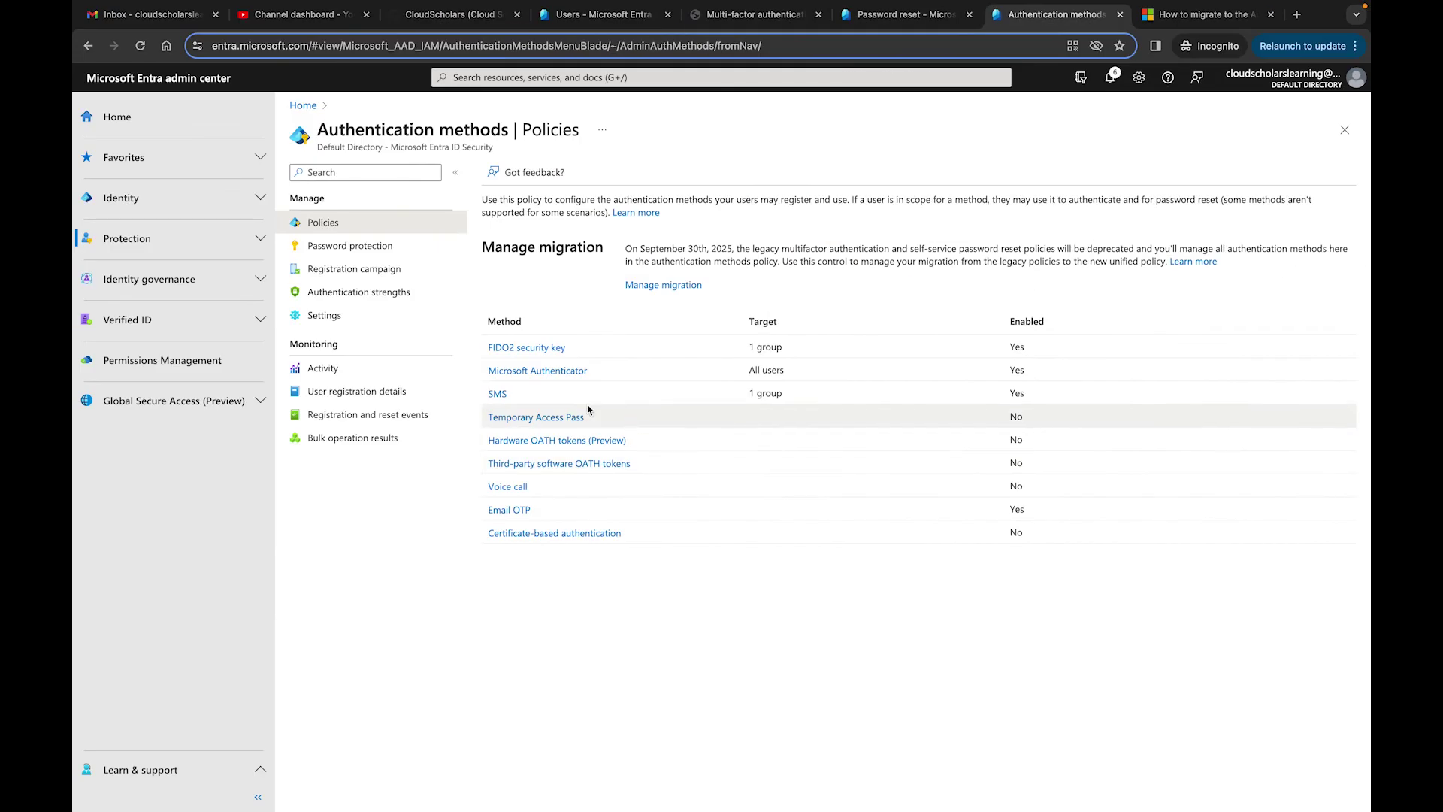
Enable Voice call for the Corp_HQ group only, found by searching 'corp', and save
click(524, 489)
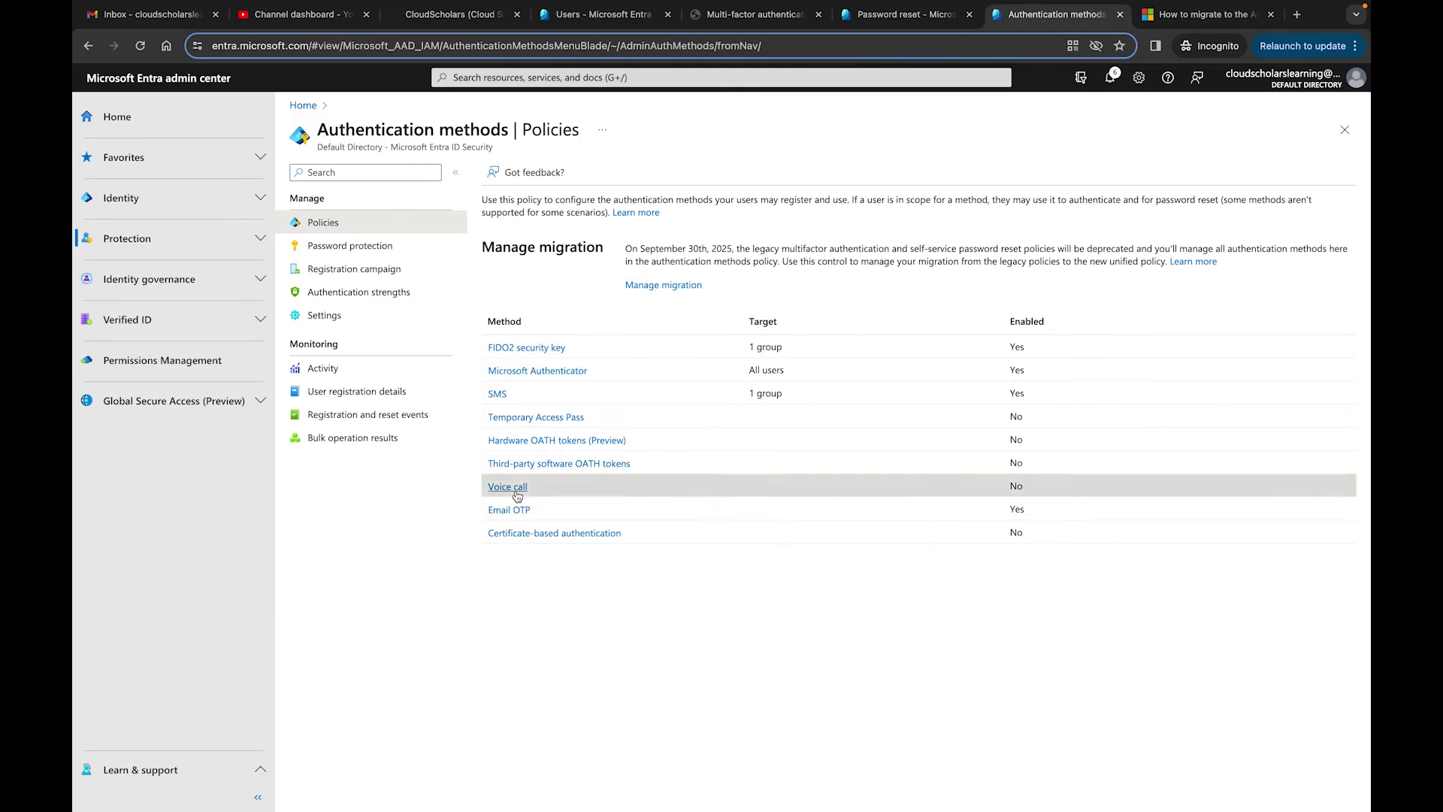
click(354, 256)
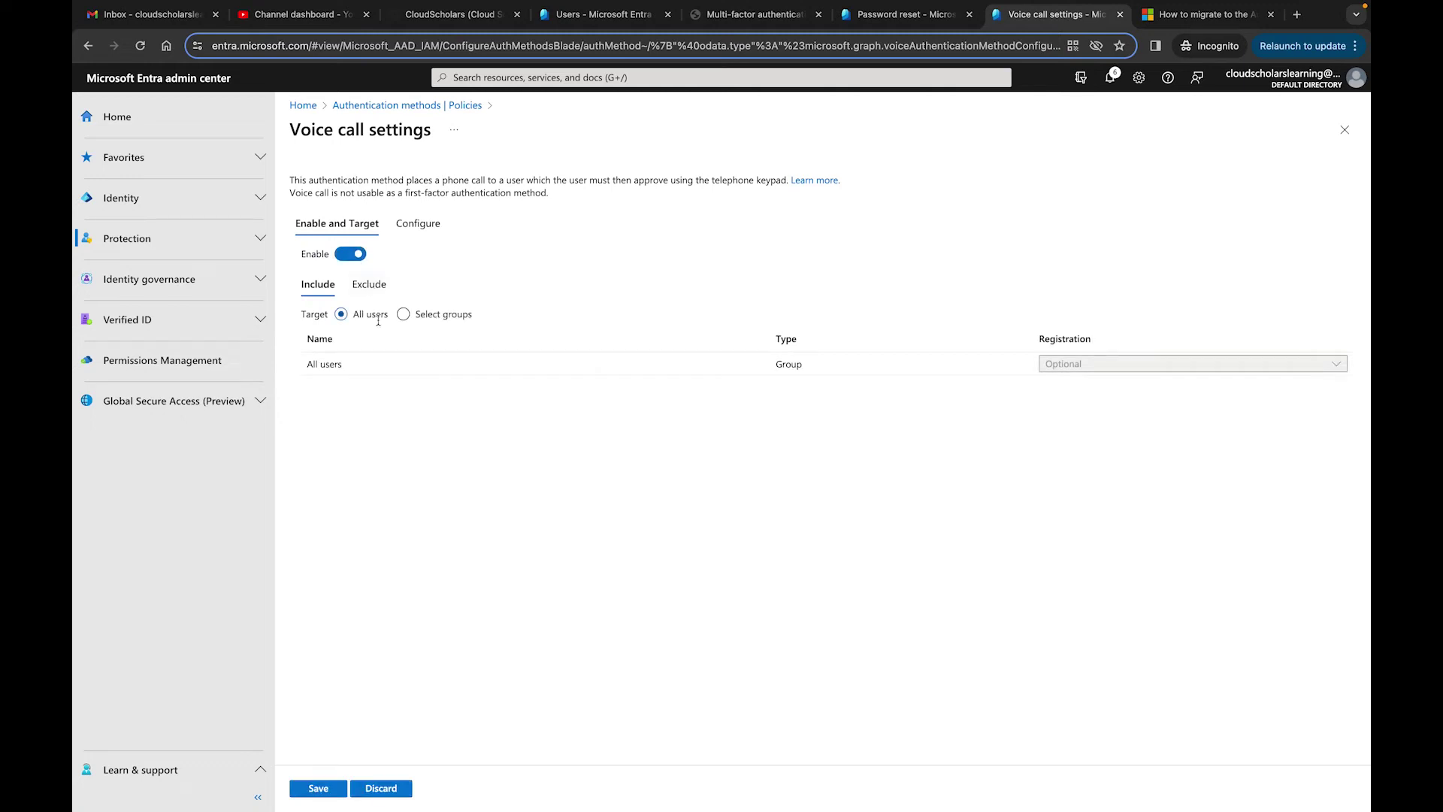
click(422, 317)
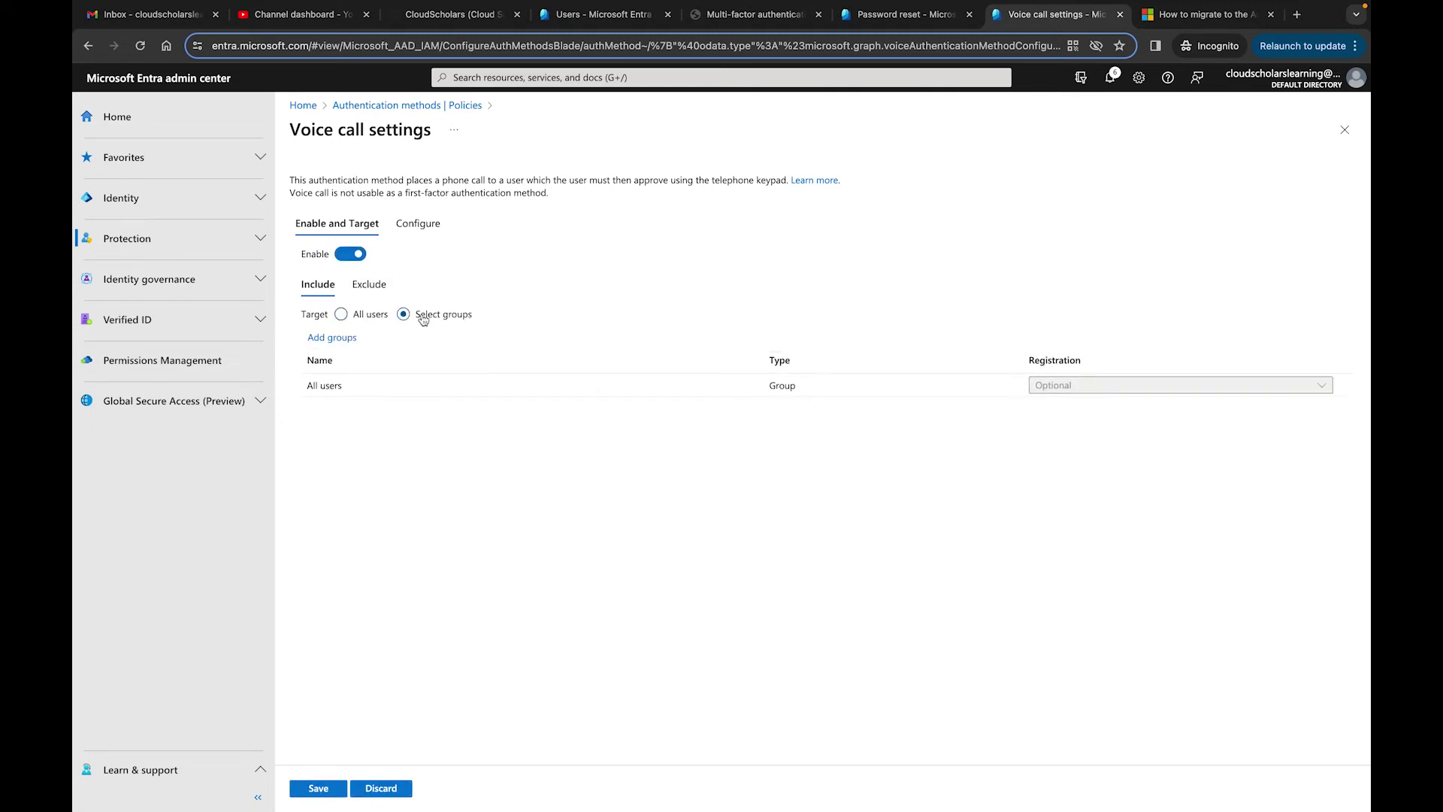
click(332, 340)
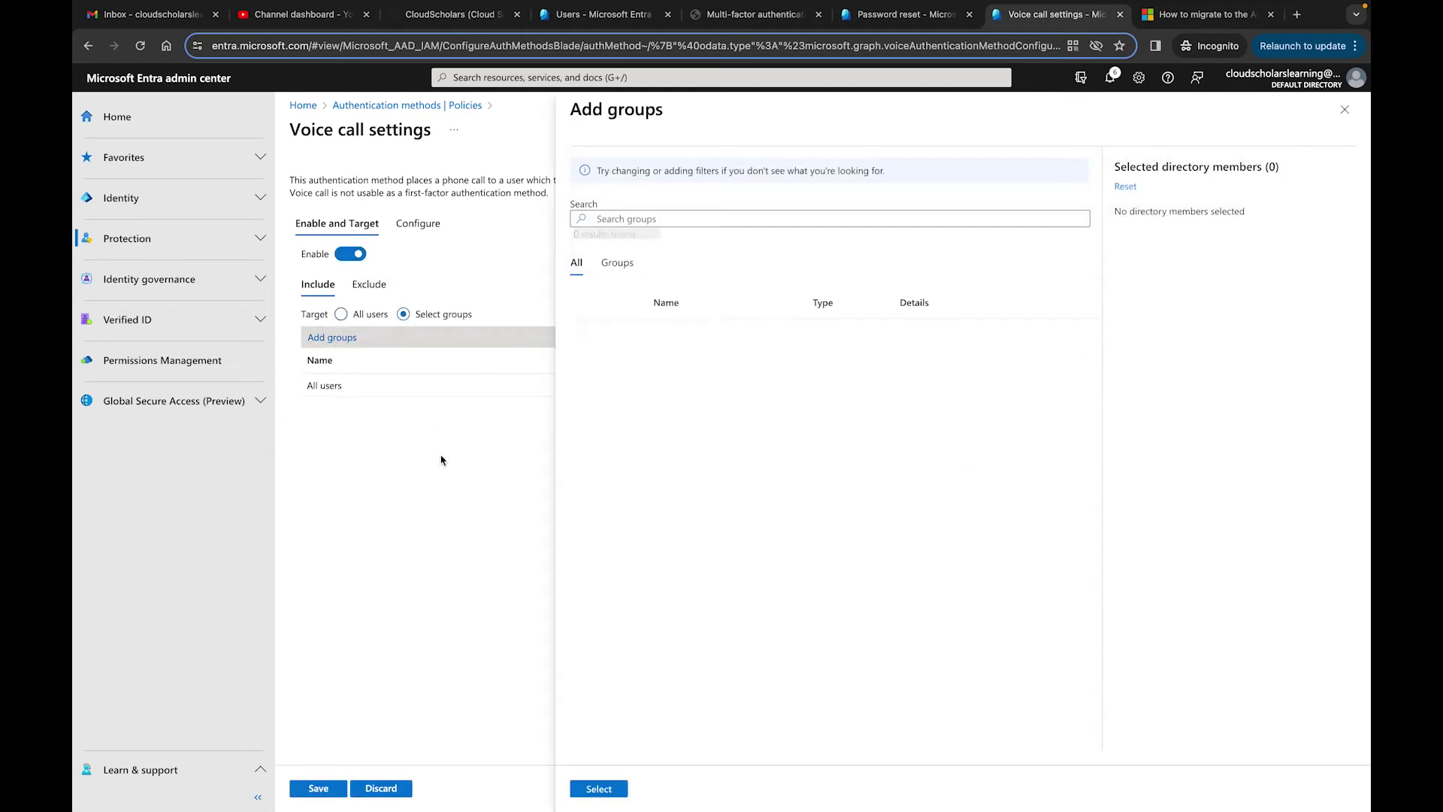
text(corp)
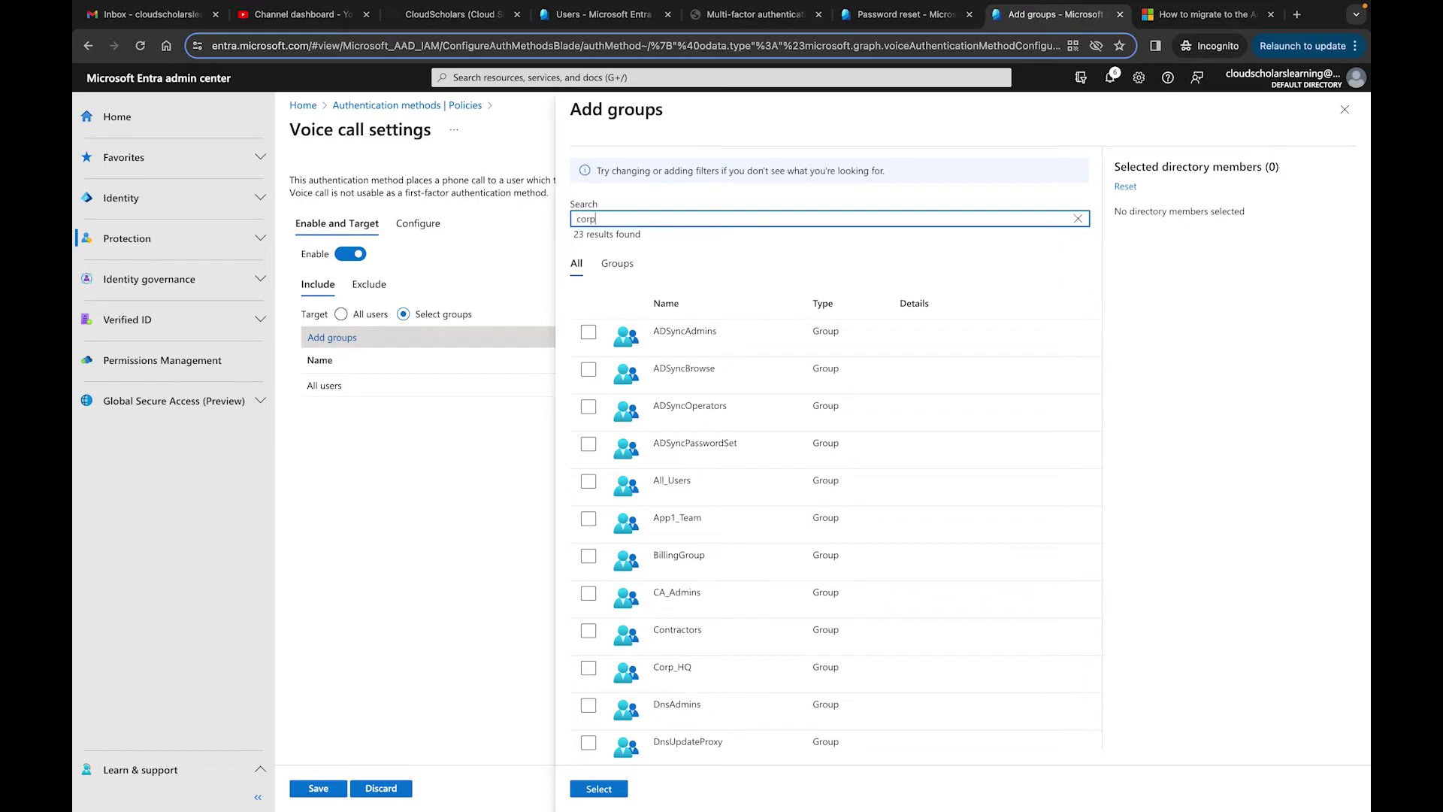
click(589, 332)
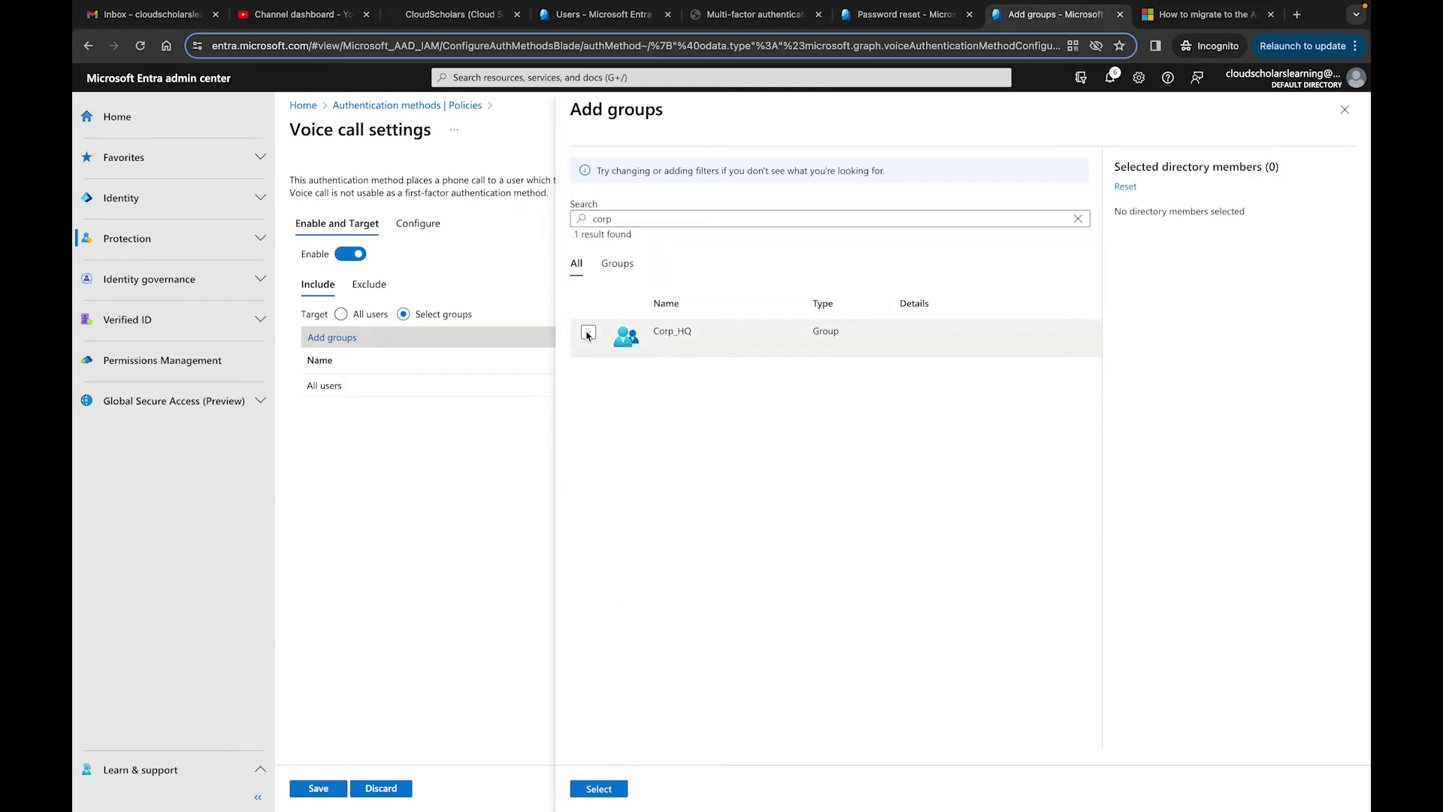
click(599, 788)
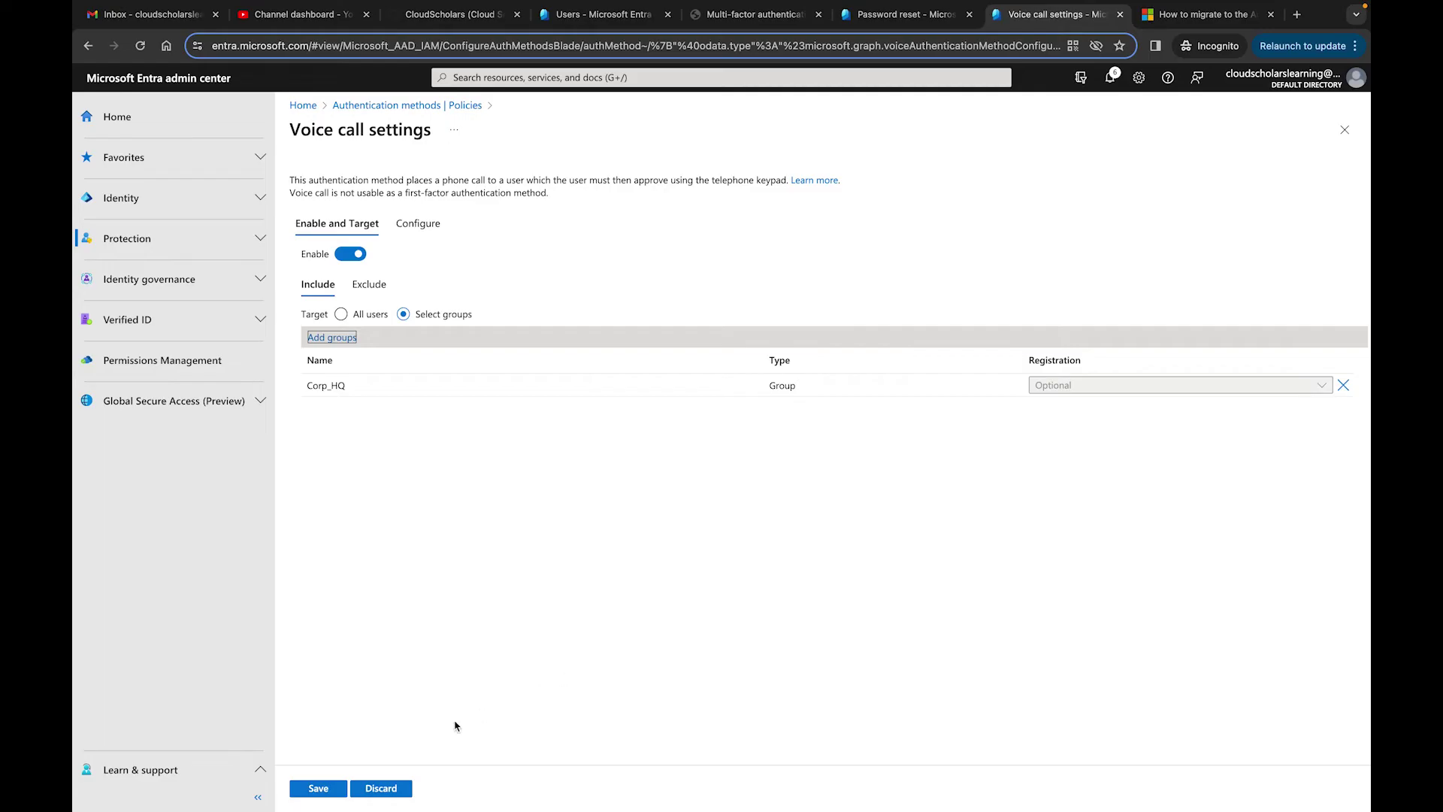
click(331, 782)
click(321, 786)
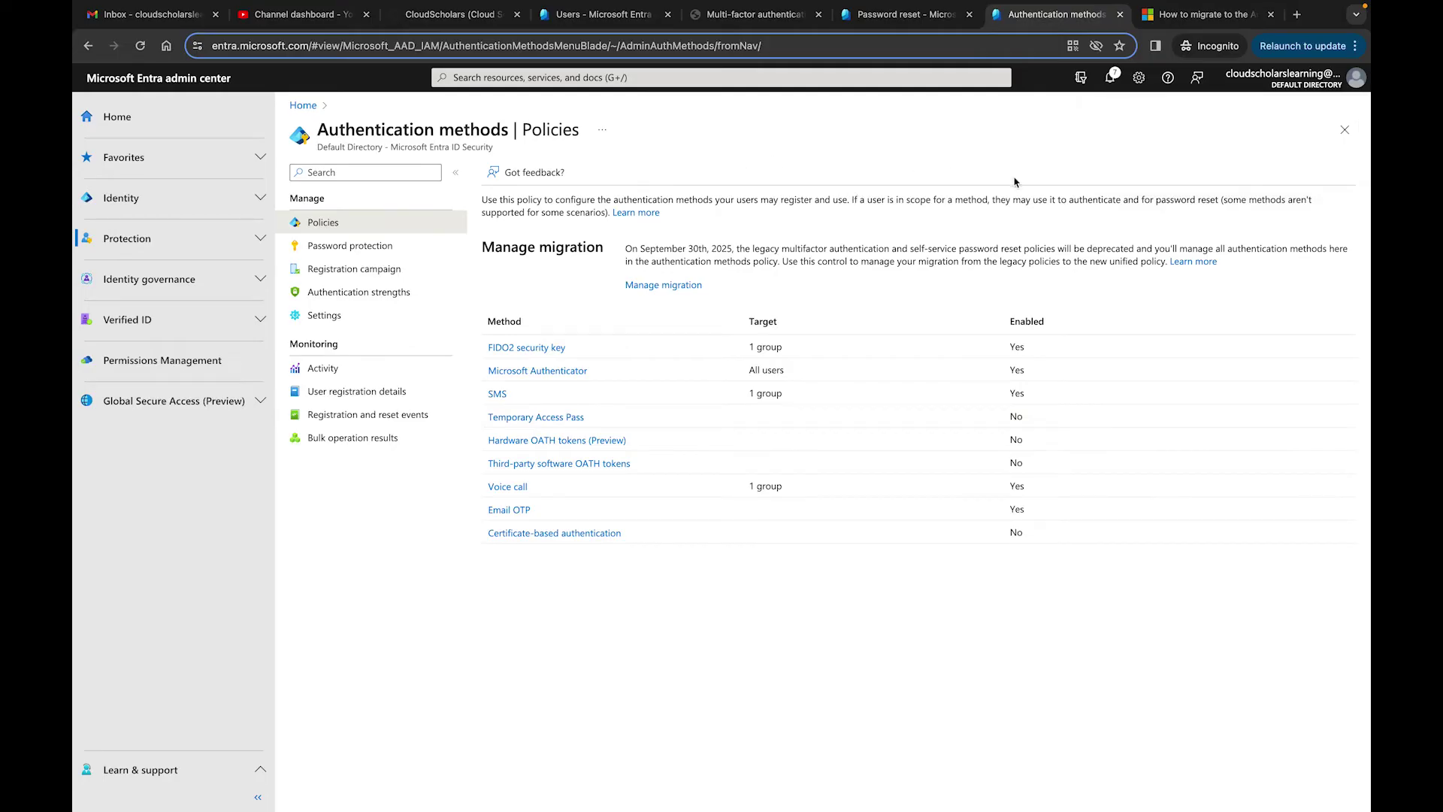
click(691, 290)
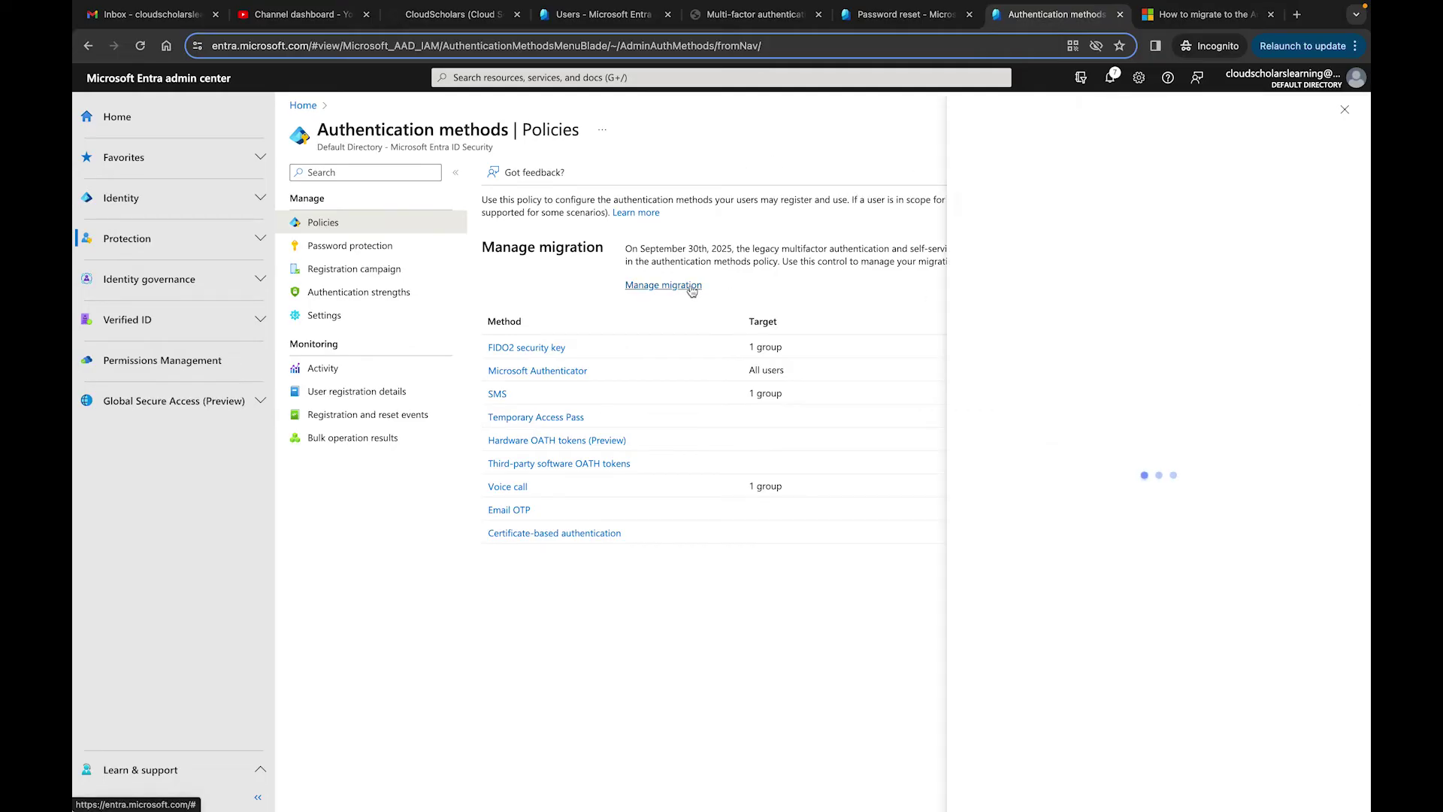
click(992, 337)
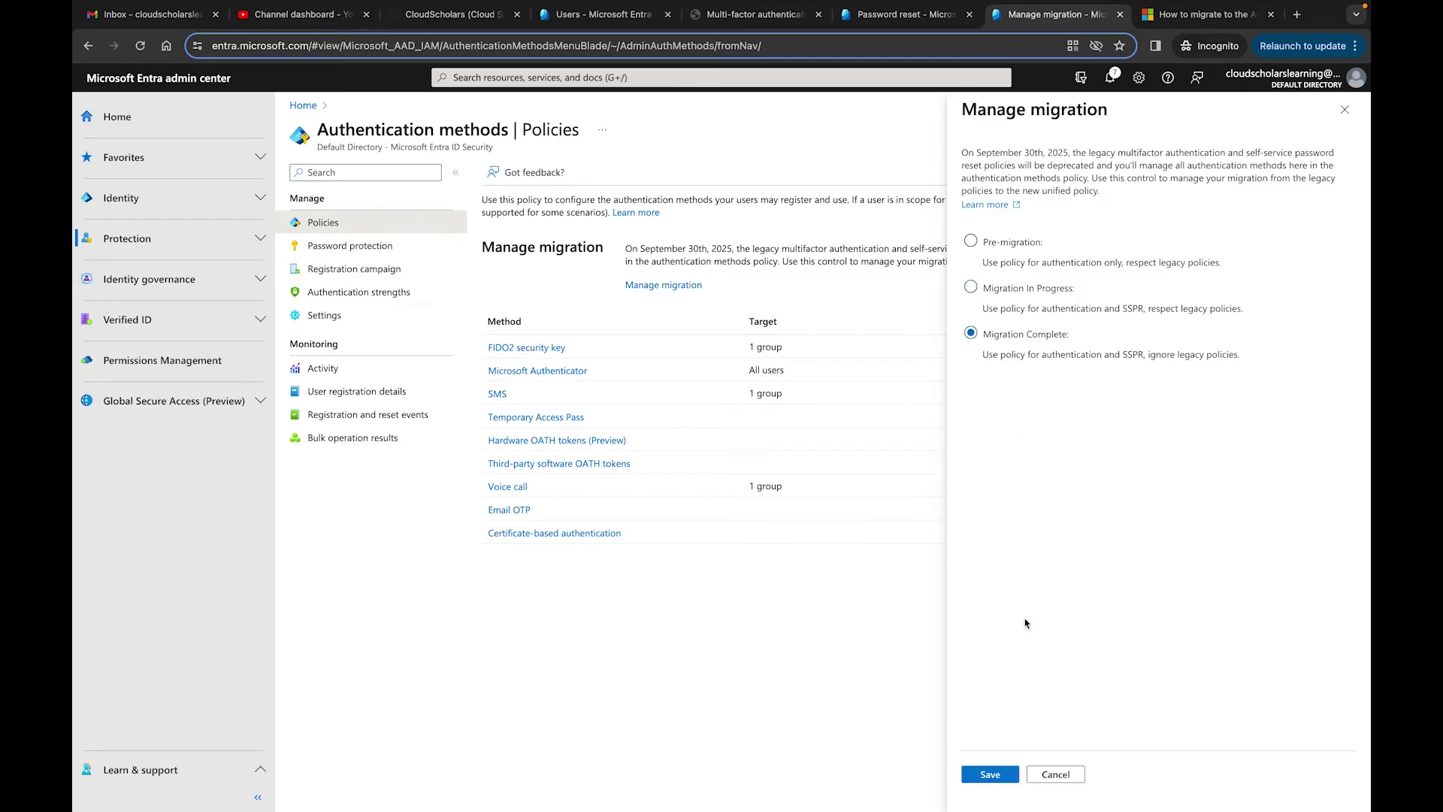
click(984, 779)
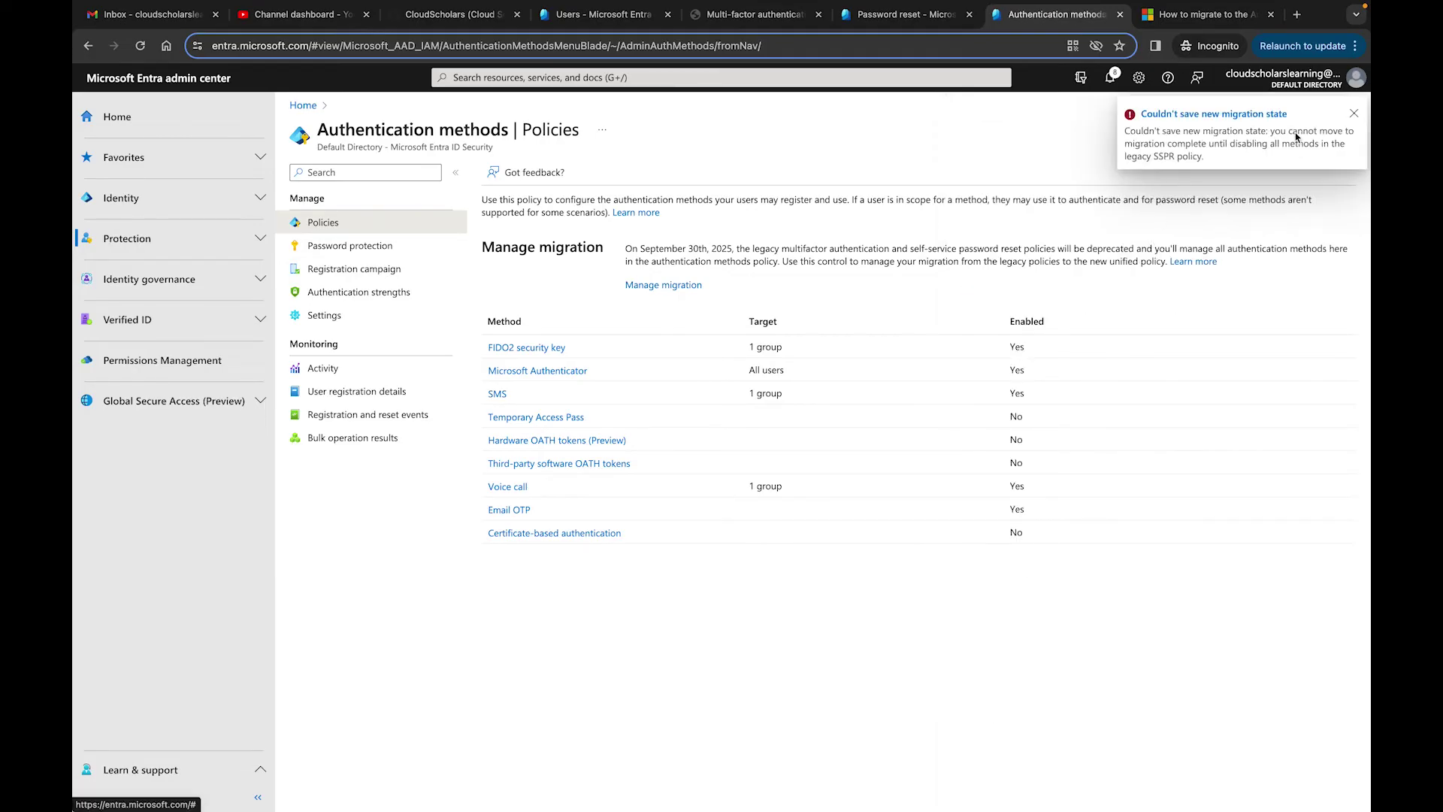
click(1353, 113)
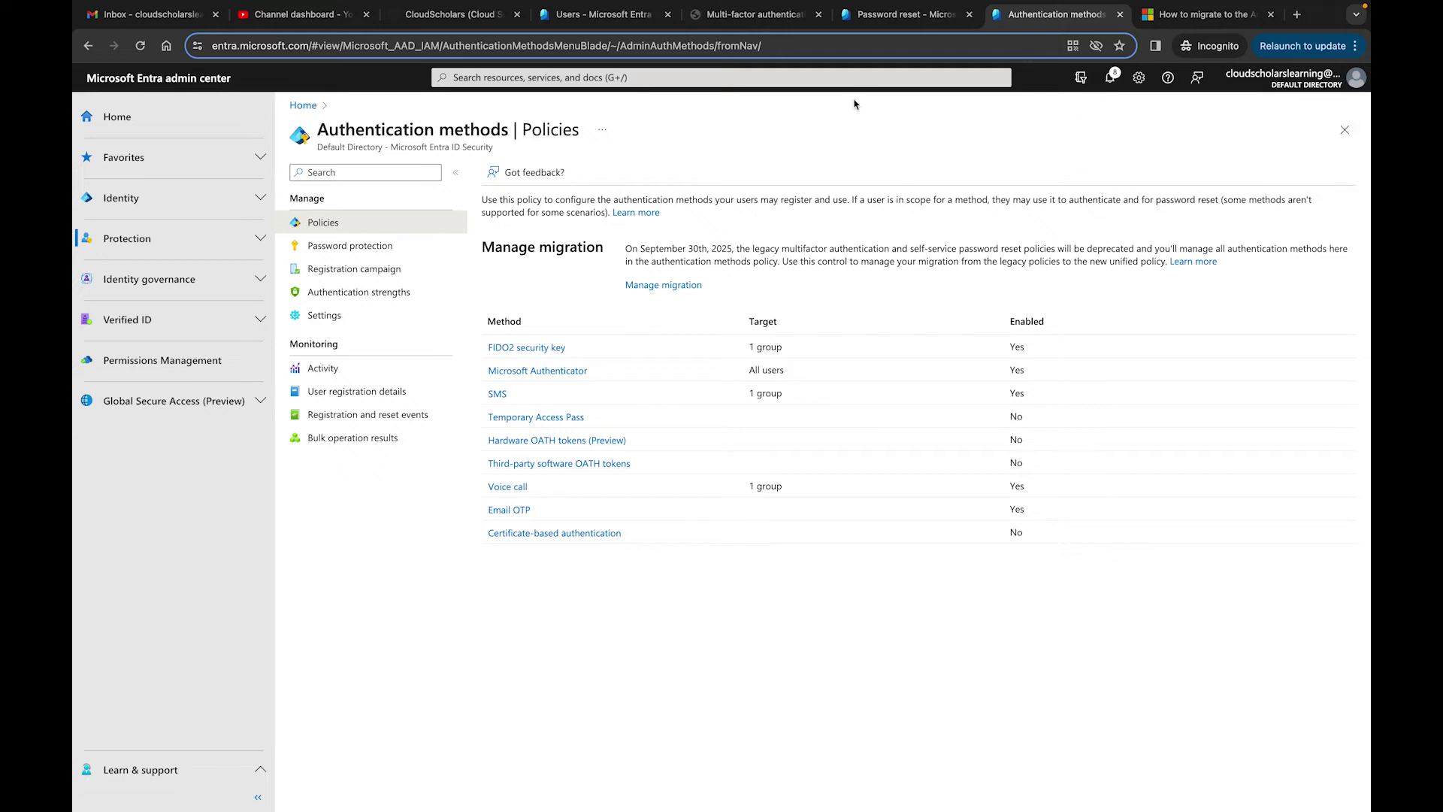
Set self-service password reset enabled to None in Password reset properties and save
click(881, 23)
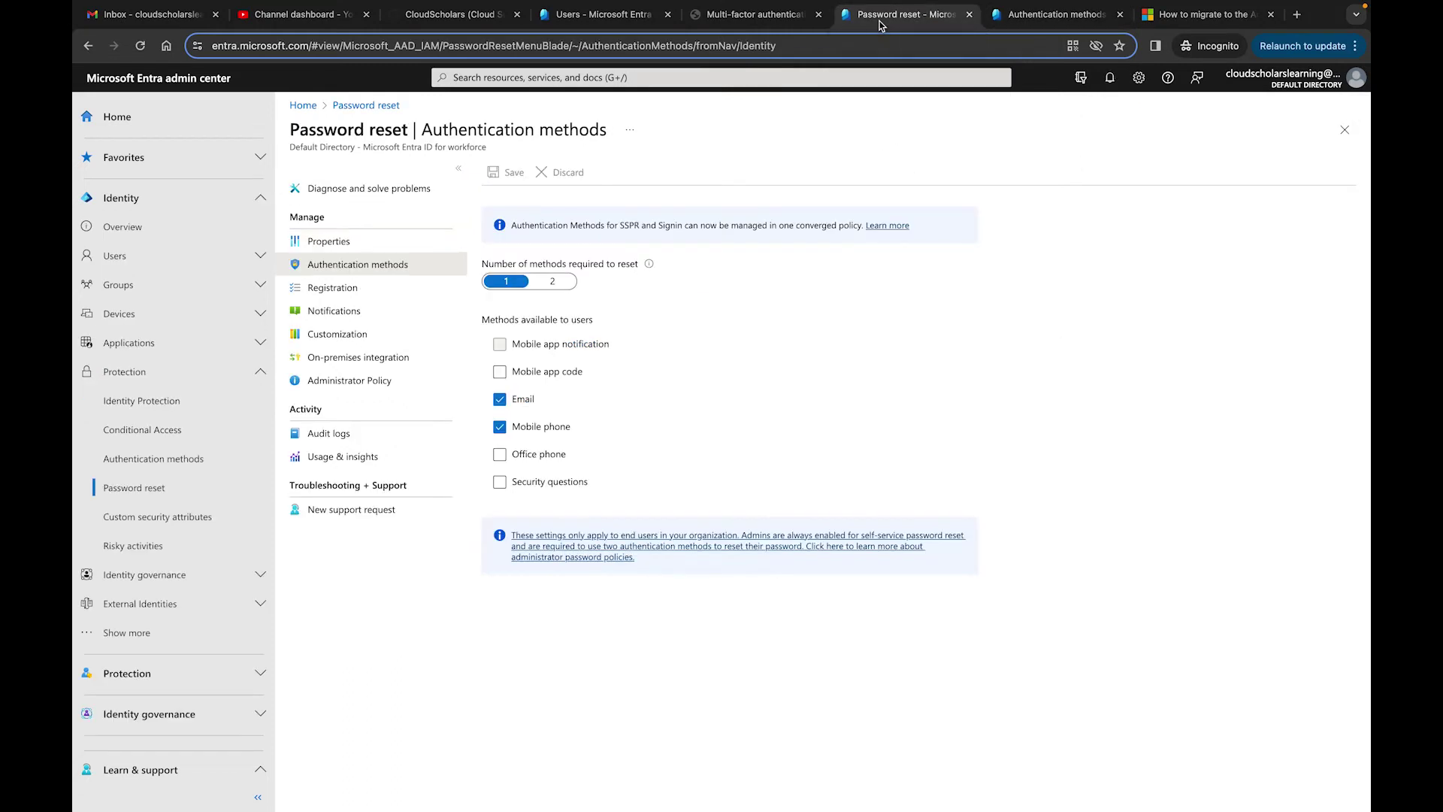
click(386, 243)
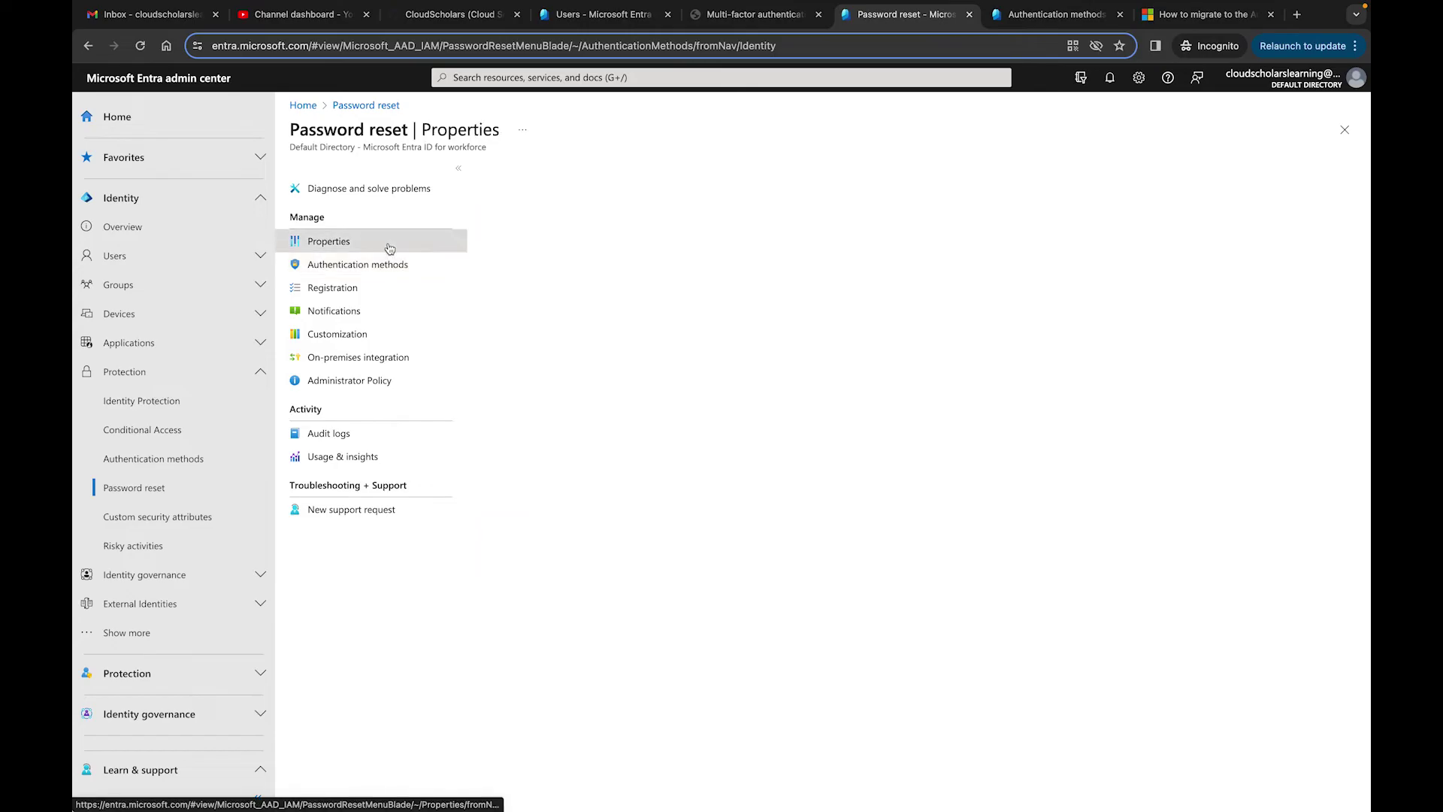
click(604, 219)
click(506, 217)
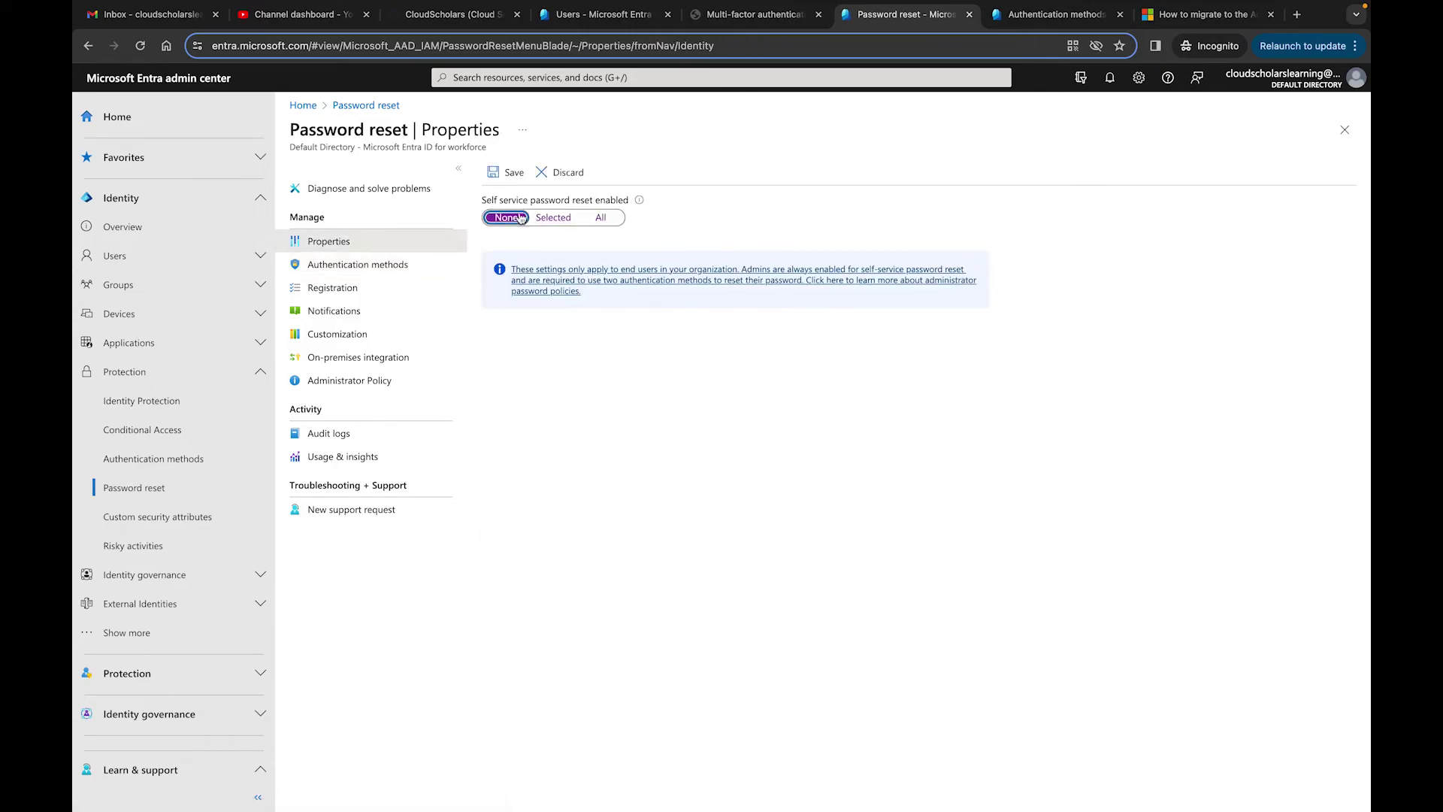
click(516, 175)
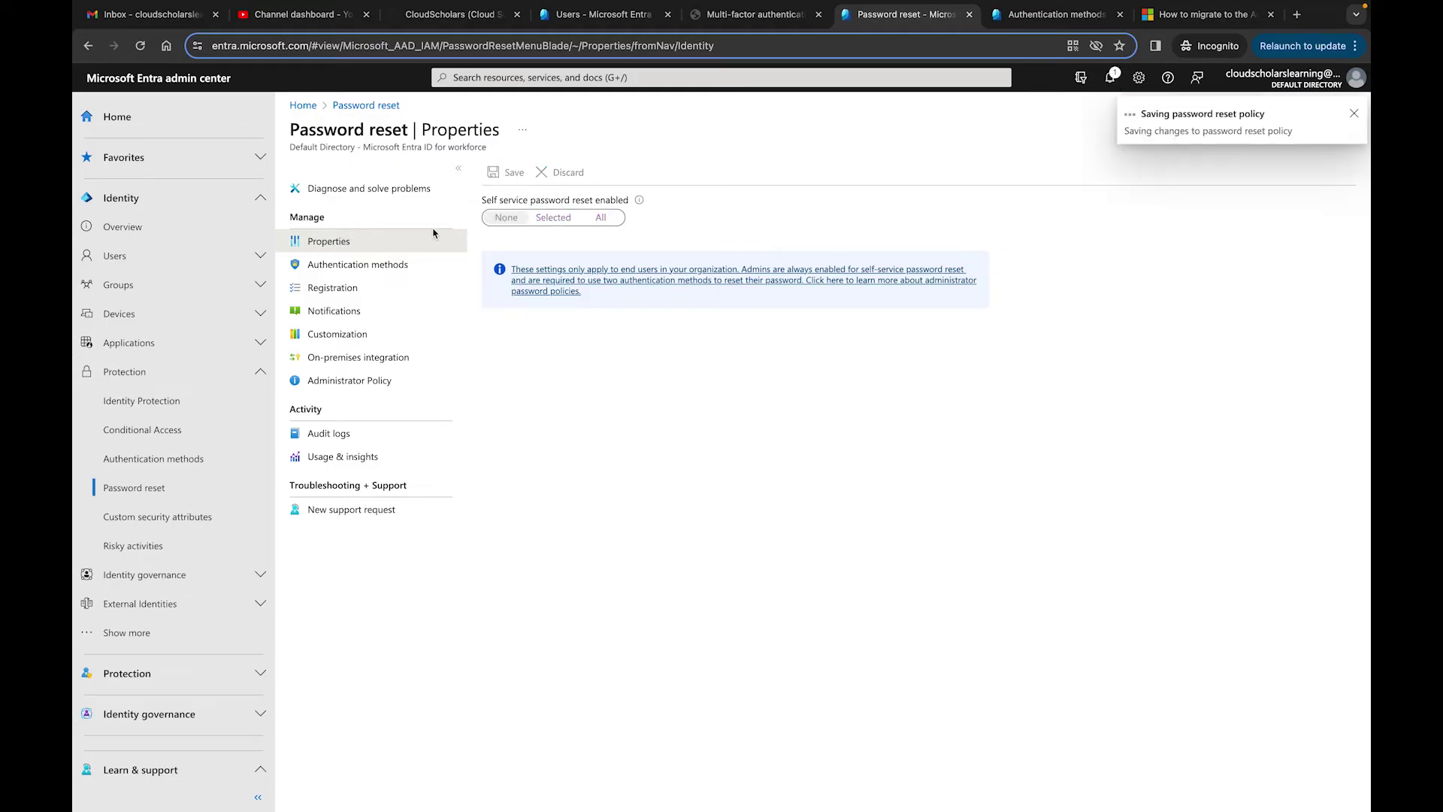
Untick the Email and Mobile phone legacy reset methods and save
click(402, 269)
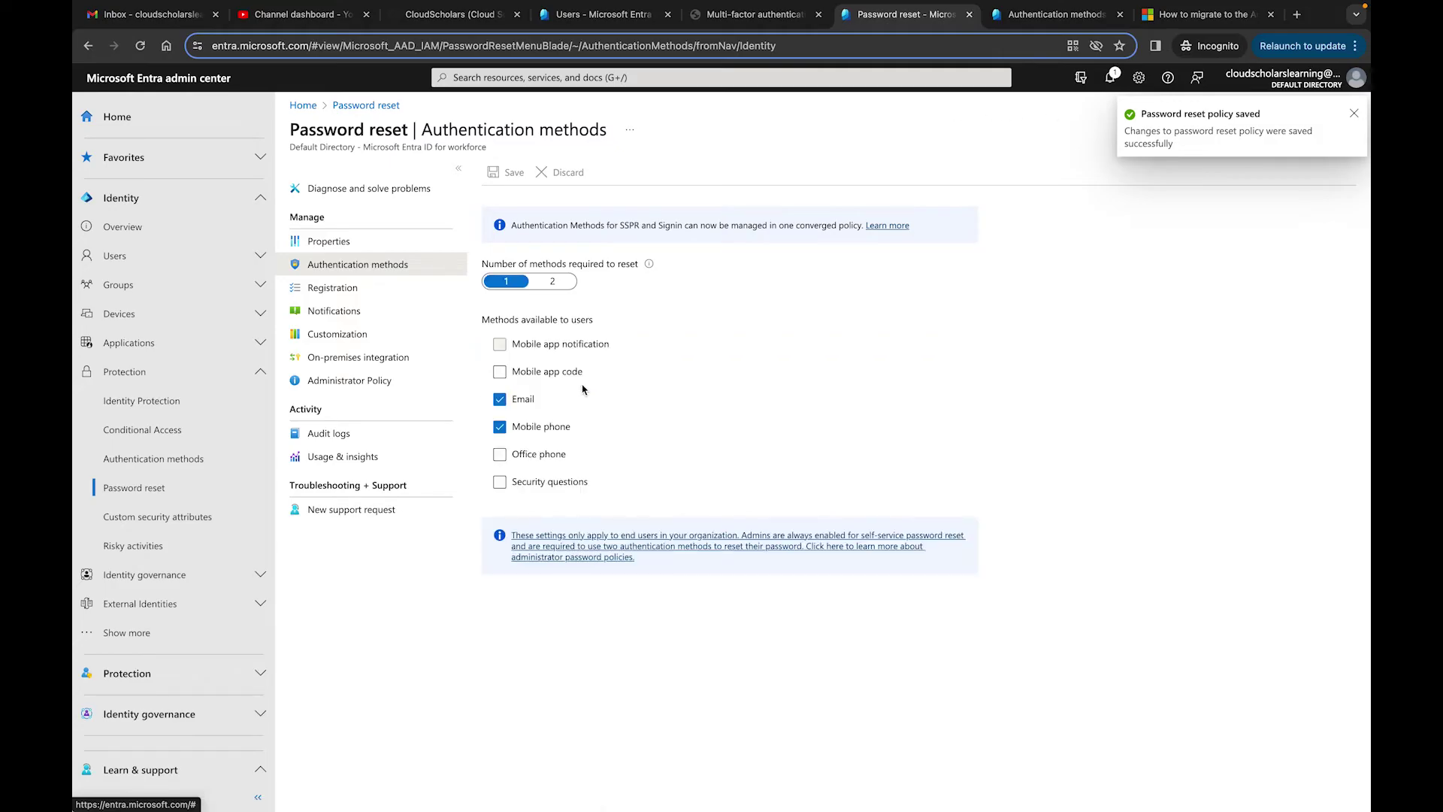
click(500, 399)
click(500, 426)
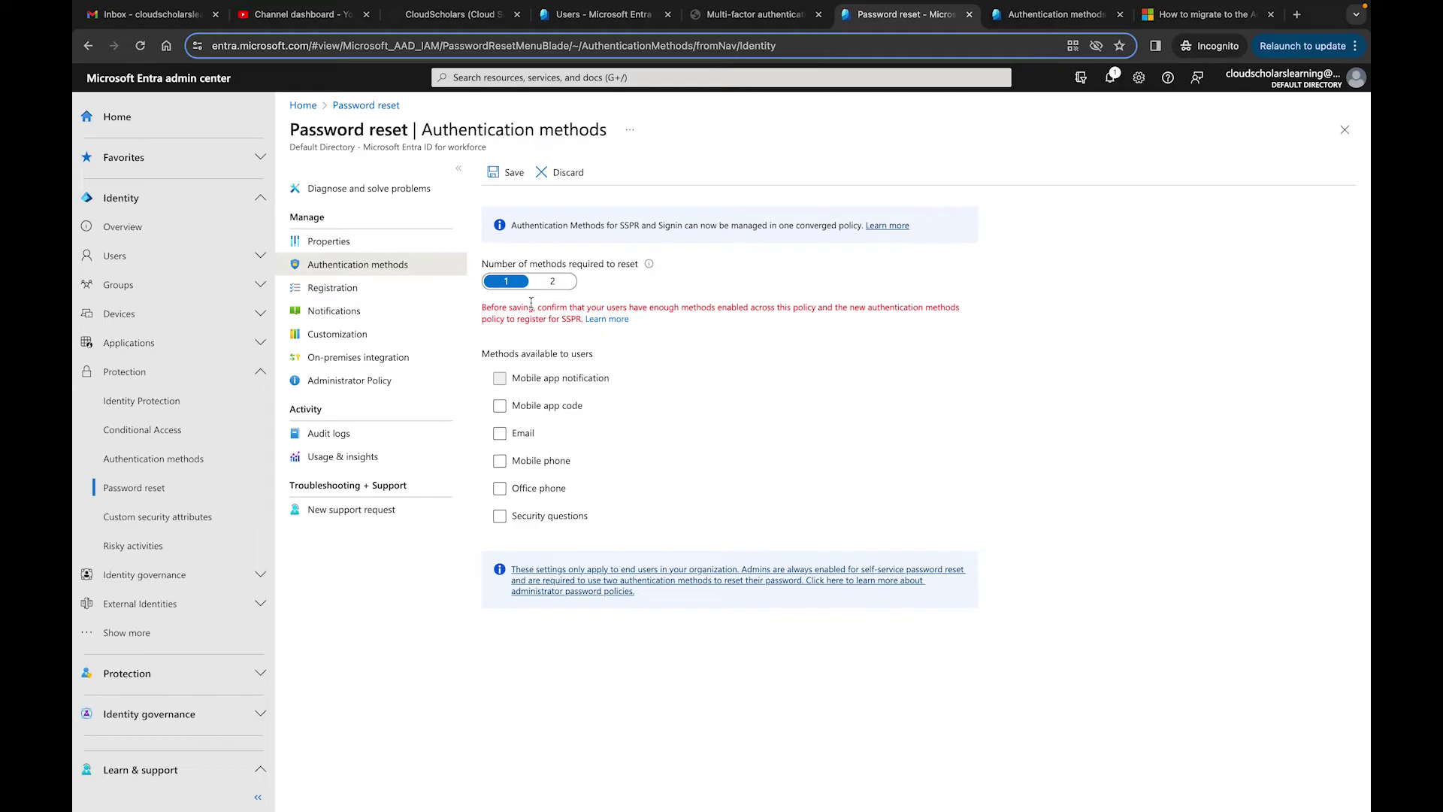
click(505, 182)
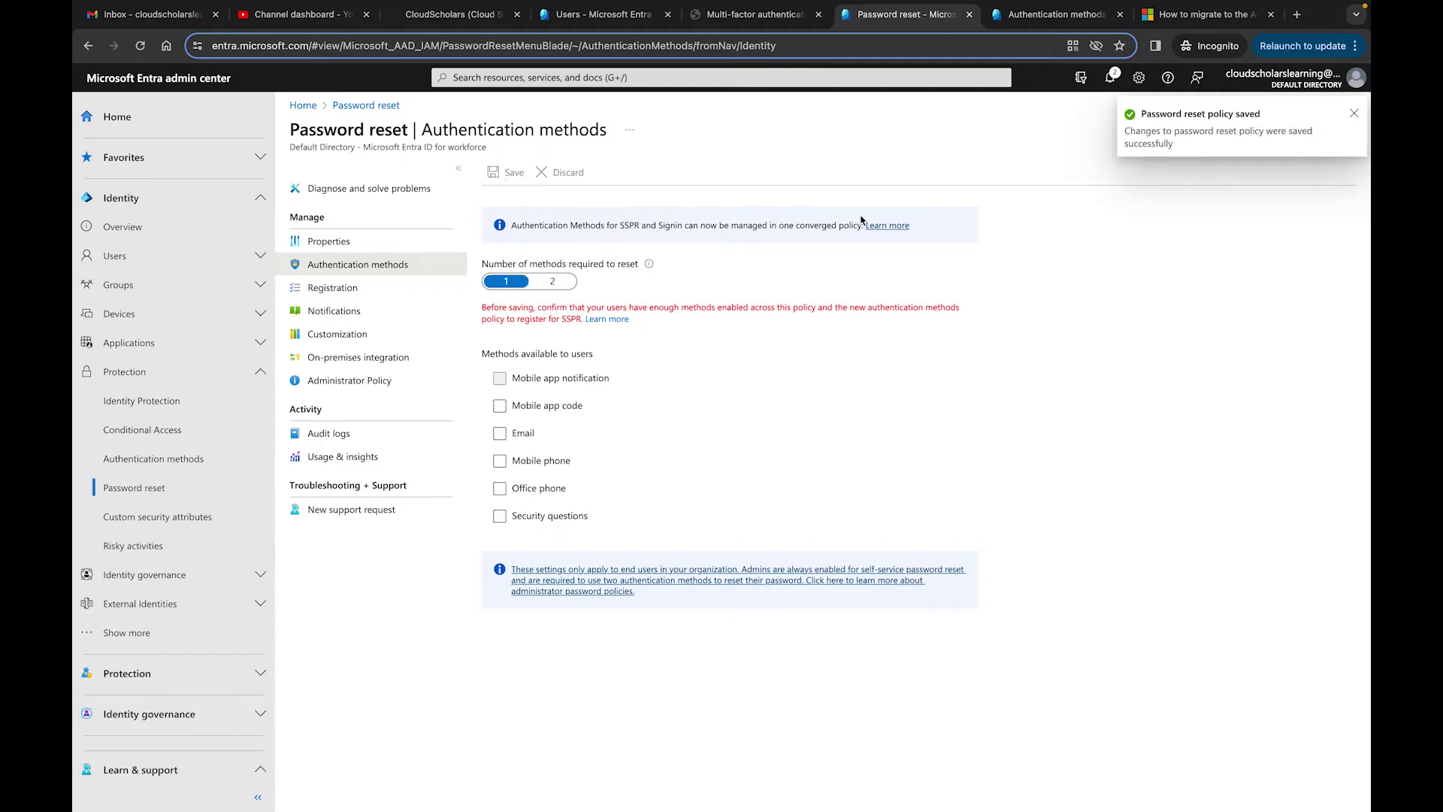
Select Migration Complete in the Manage migration panel and save it
click(1034, 18)
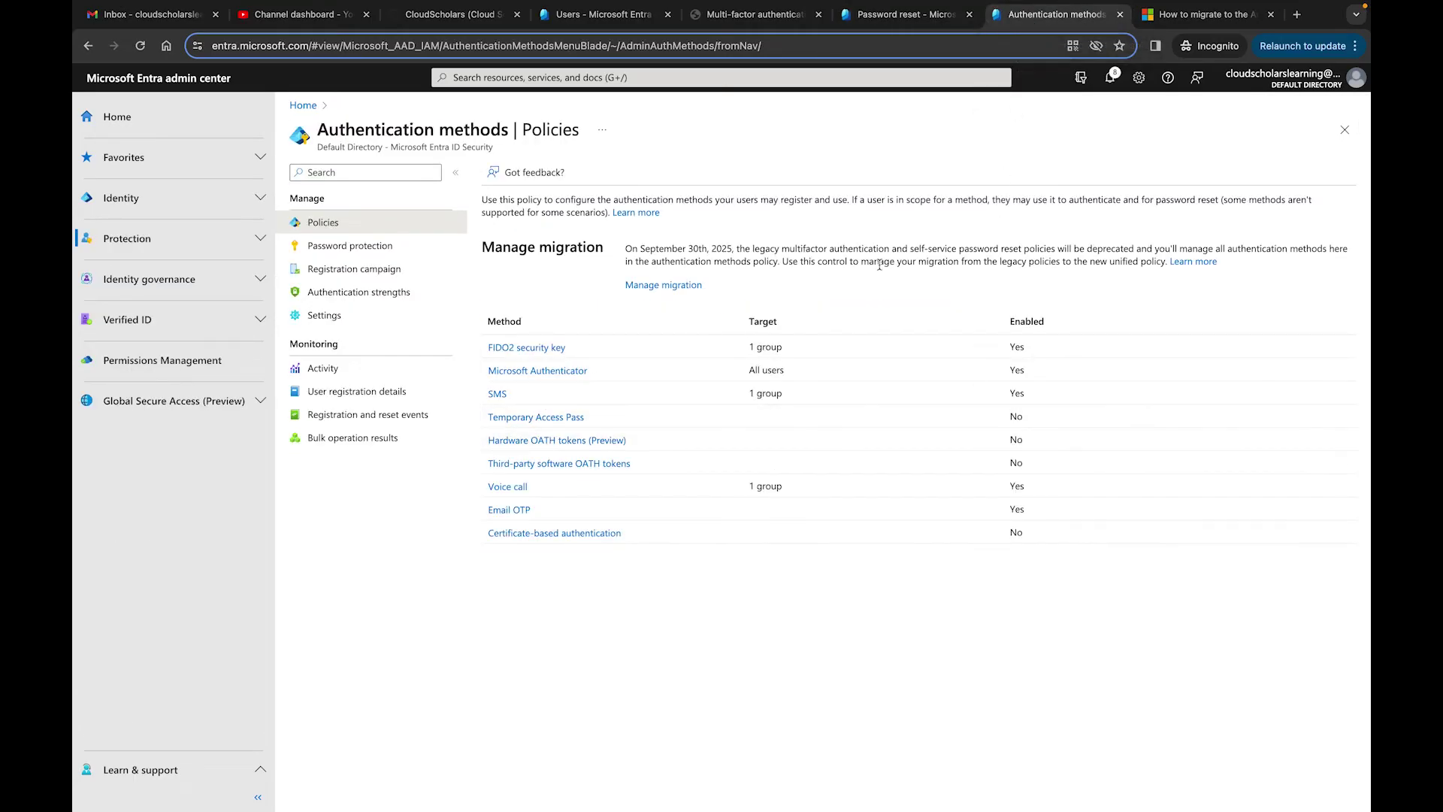
click(675, 288)
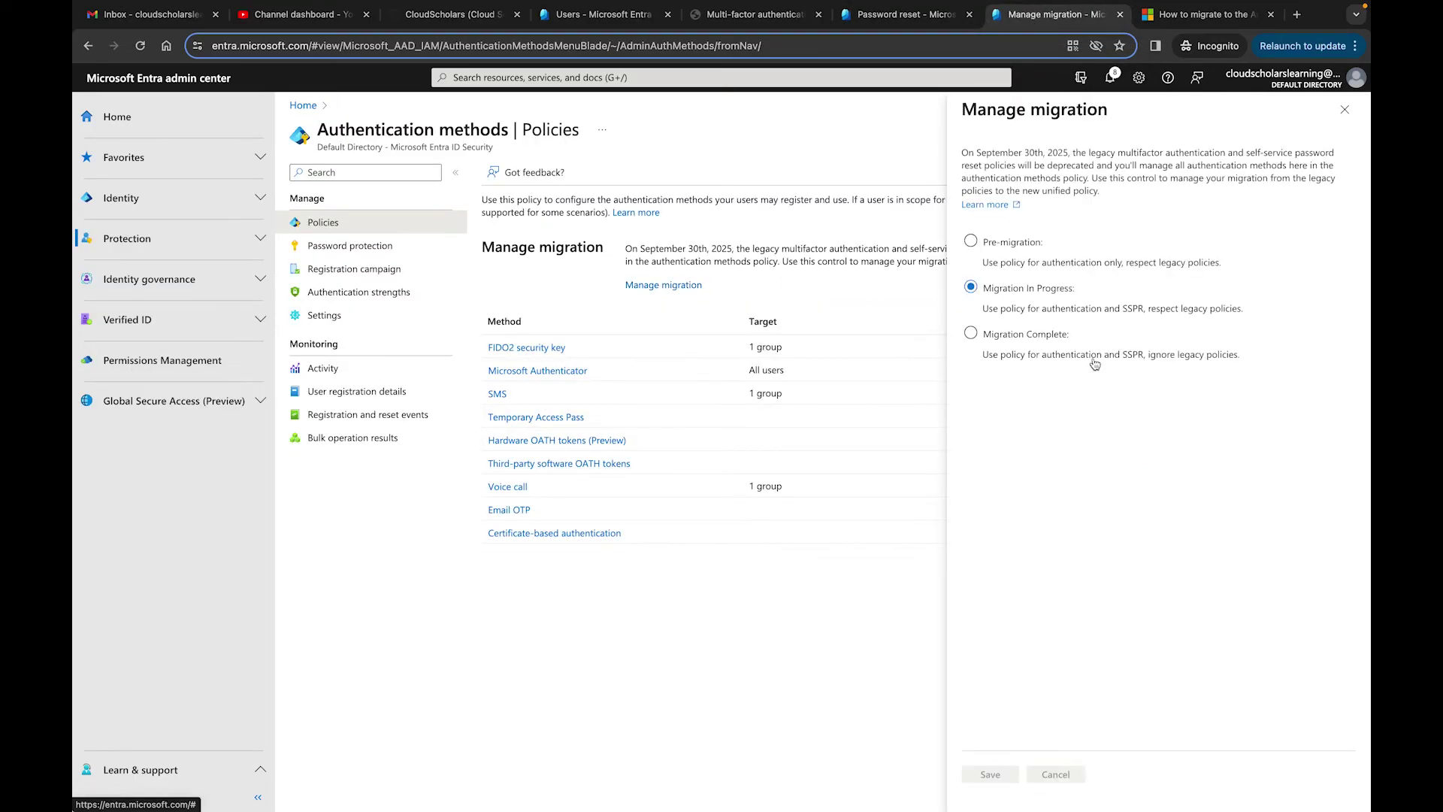
click(1049, 342)
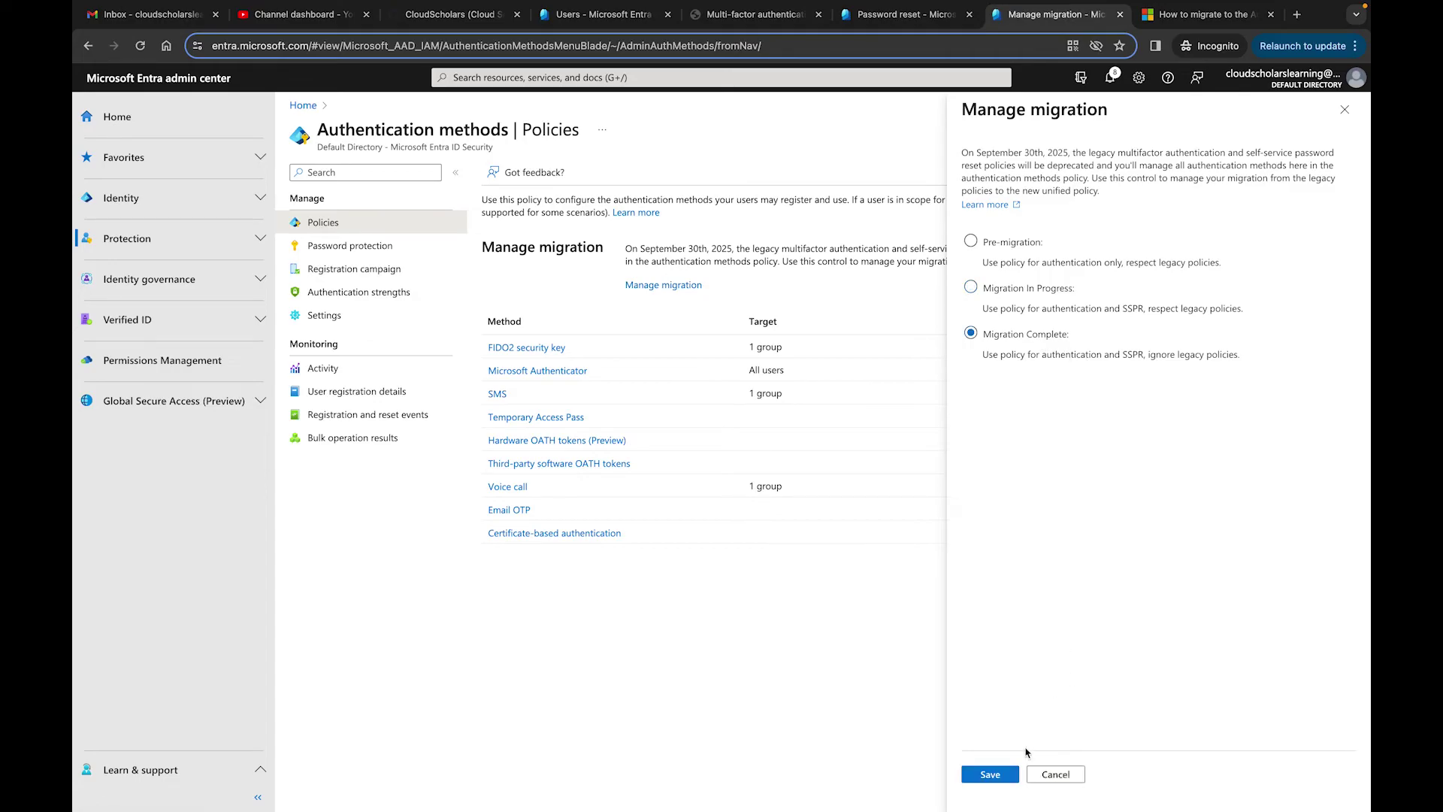
click(992, 774)
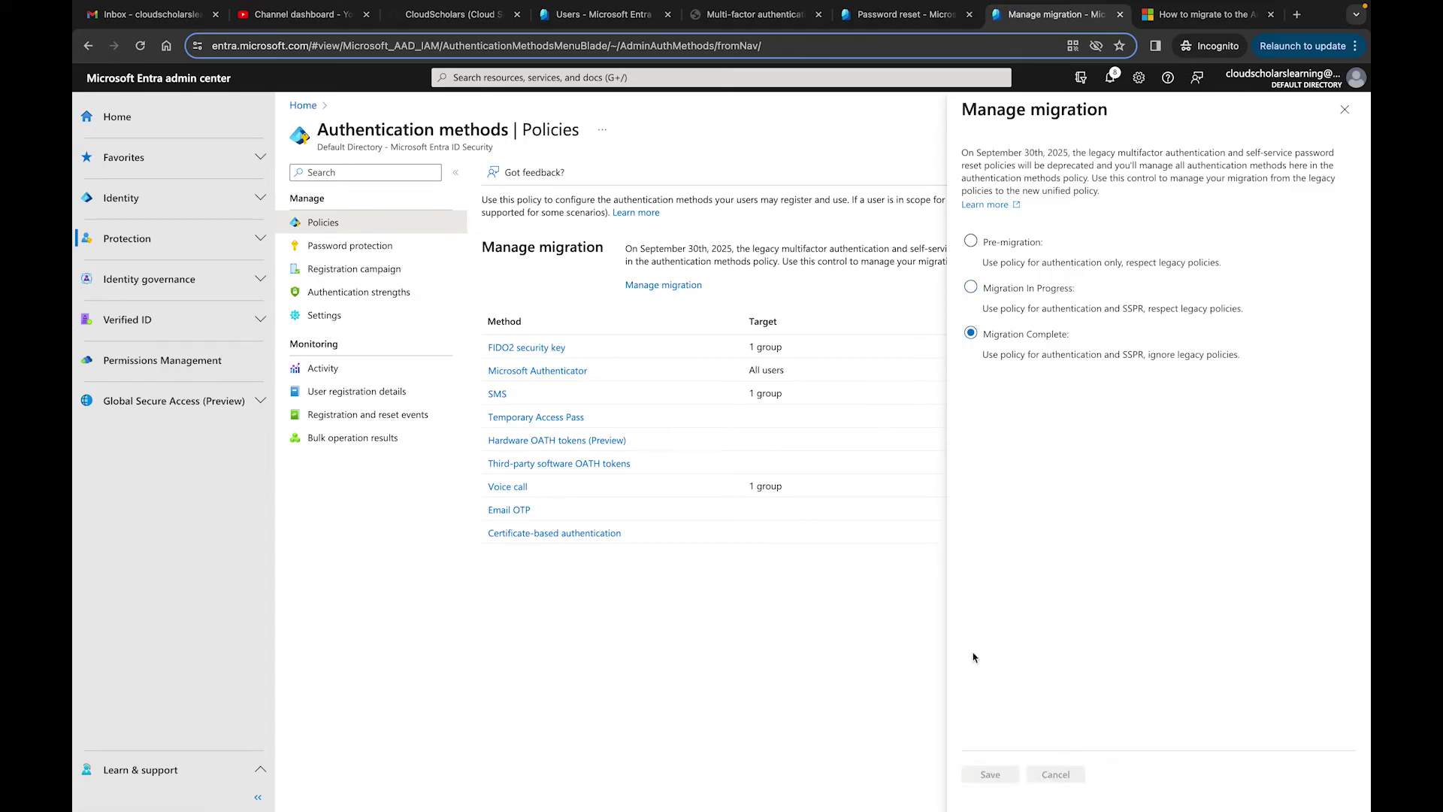
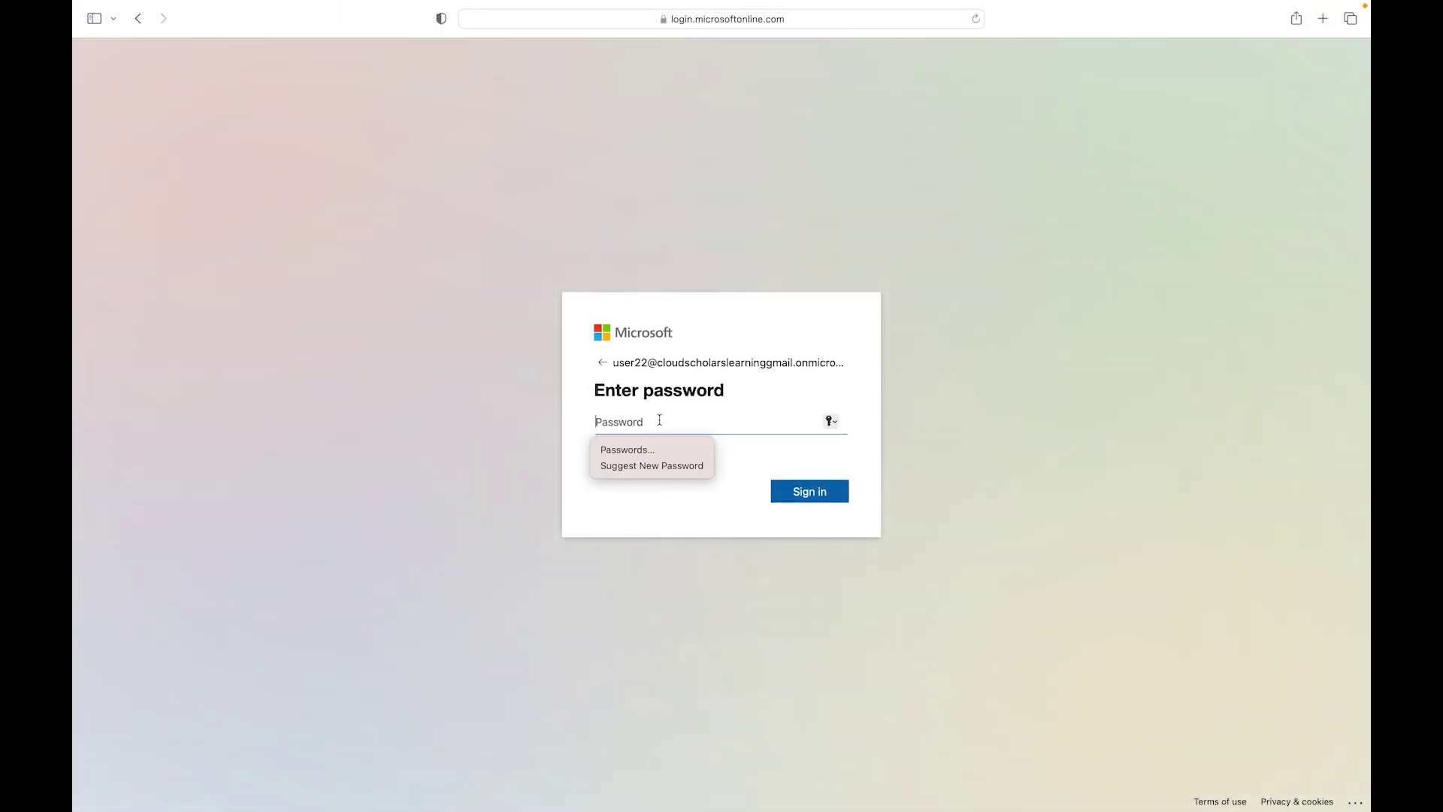
Sign in with the pasted account password and decline Safari's offer to save it
key(super+v)
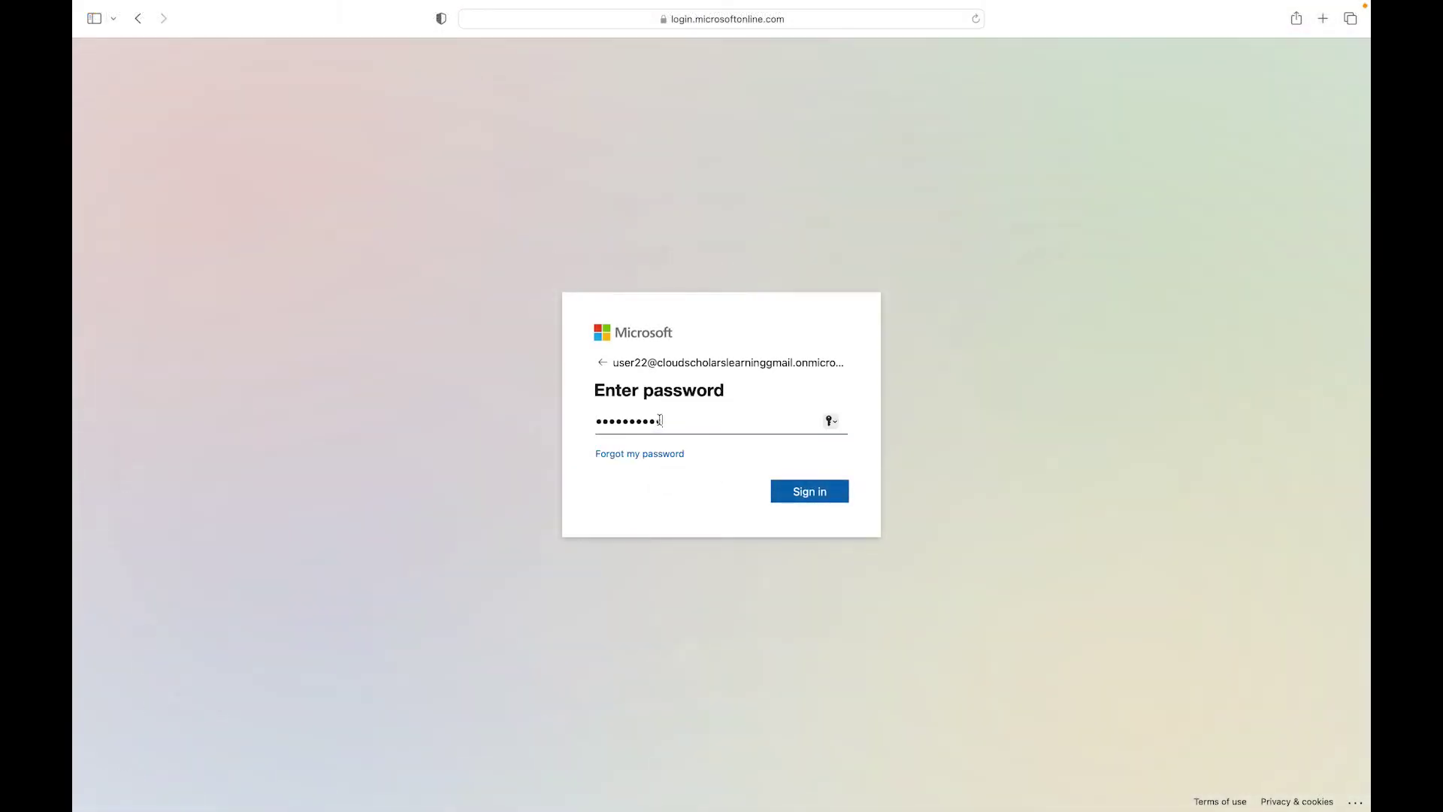
click(823, 493)
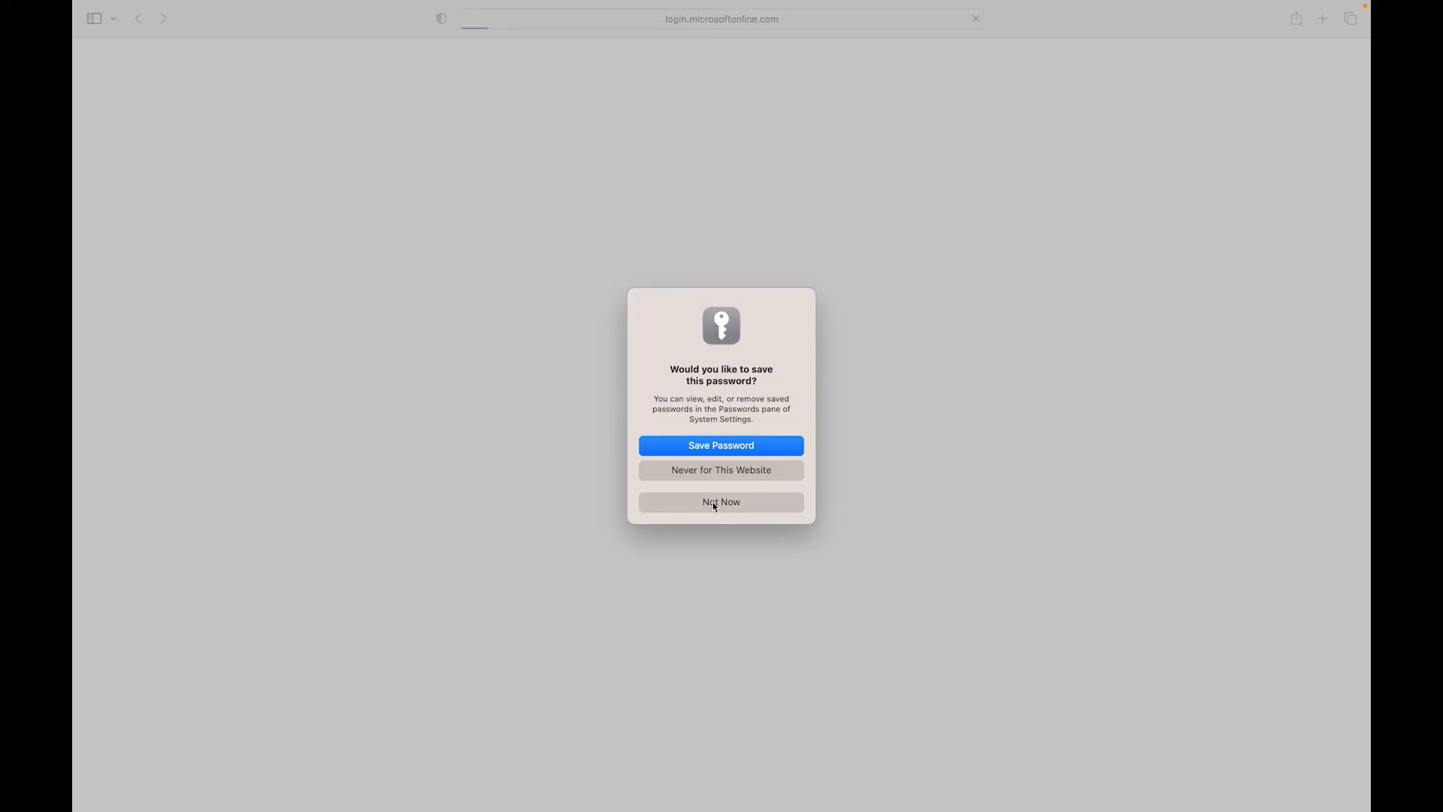
click(706, 502)
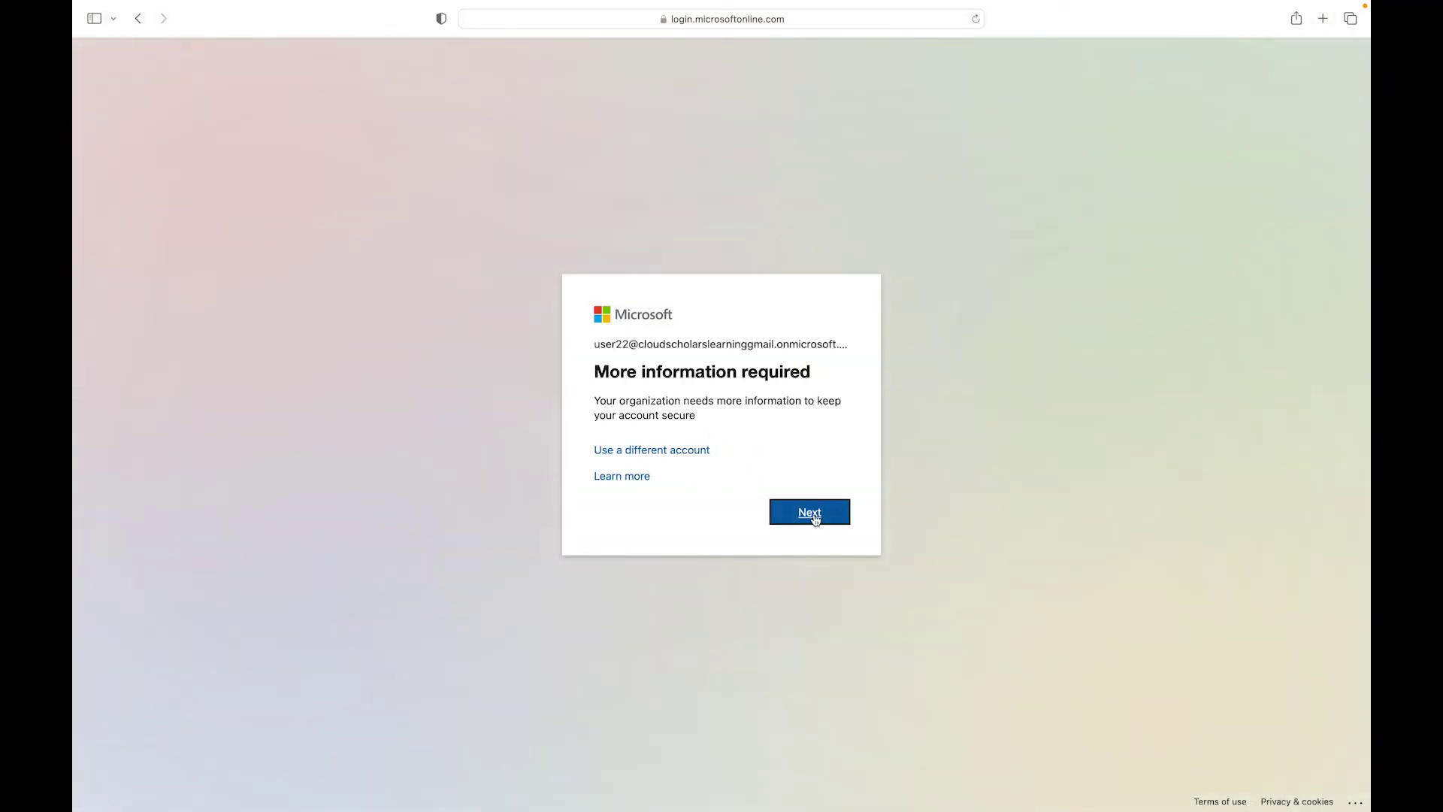
Continue past the More information required notice to the Microsoft Authenticator setup step
click(813, 517)
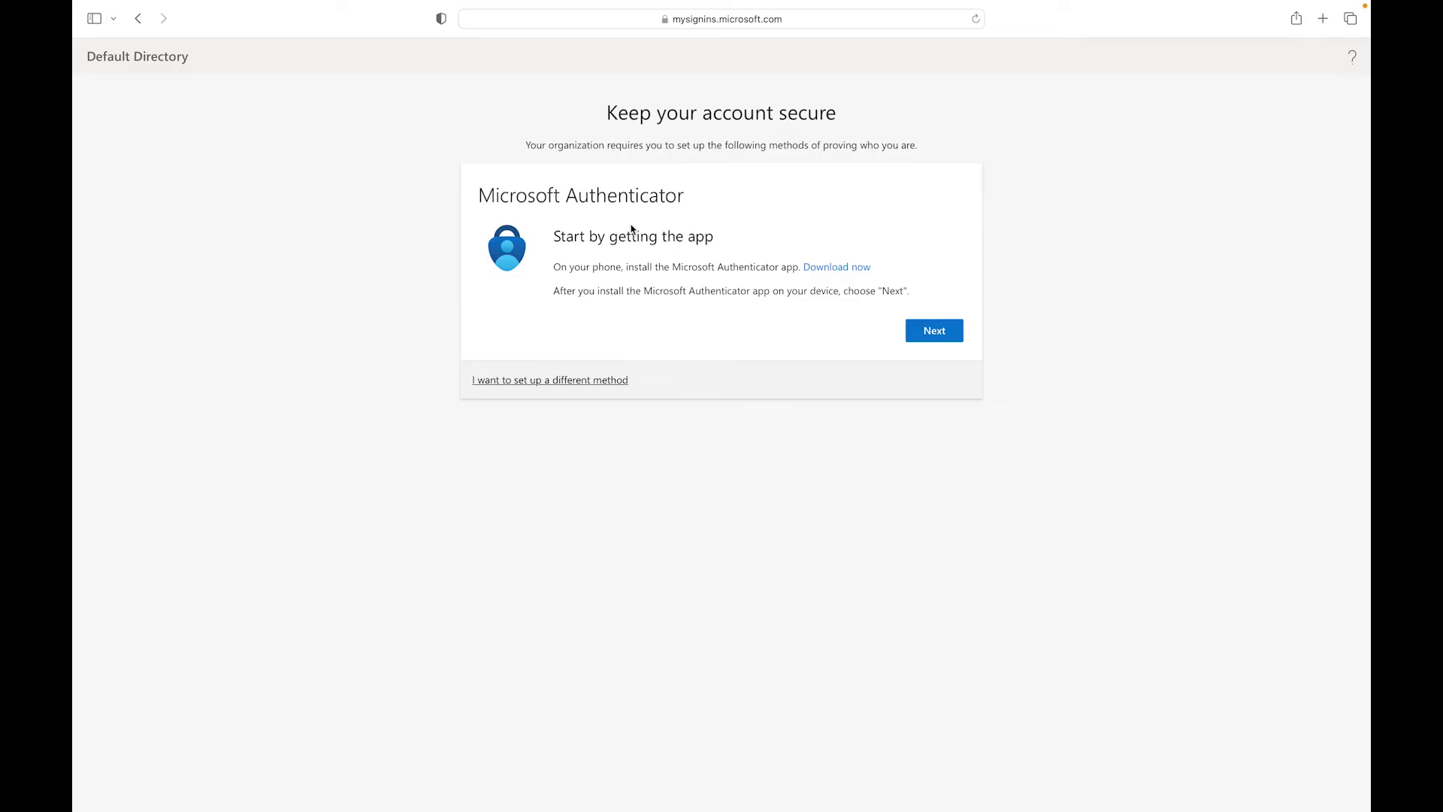
Review the alternative verification methods (Authenticator app or Phone), then close the dialog unchanged
click(543, 387)
click(776, 432)
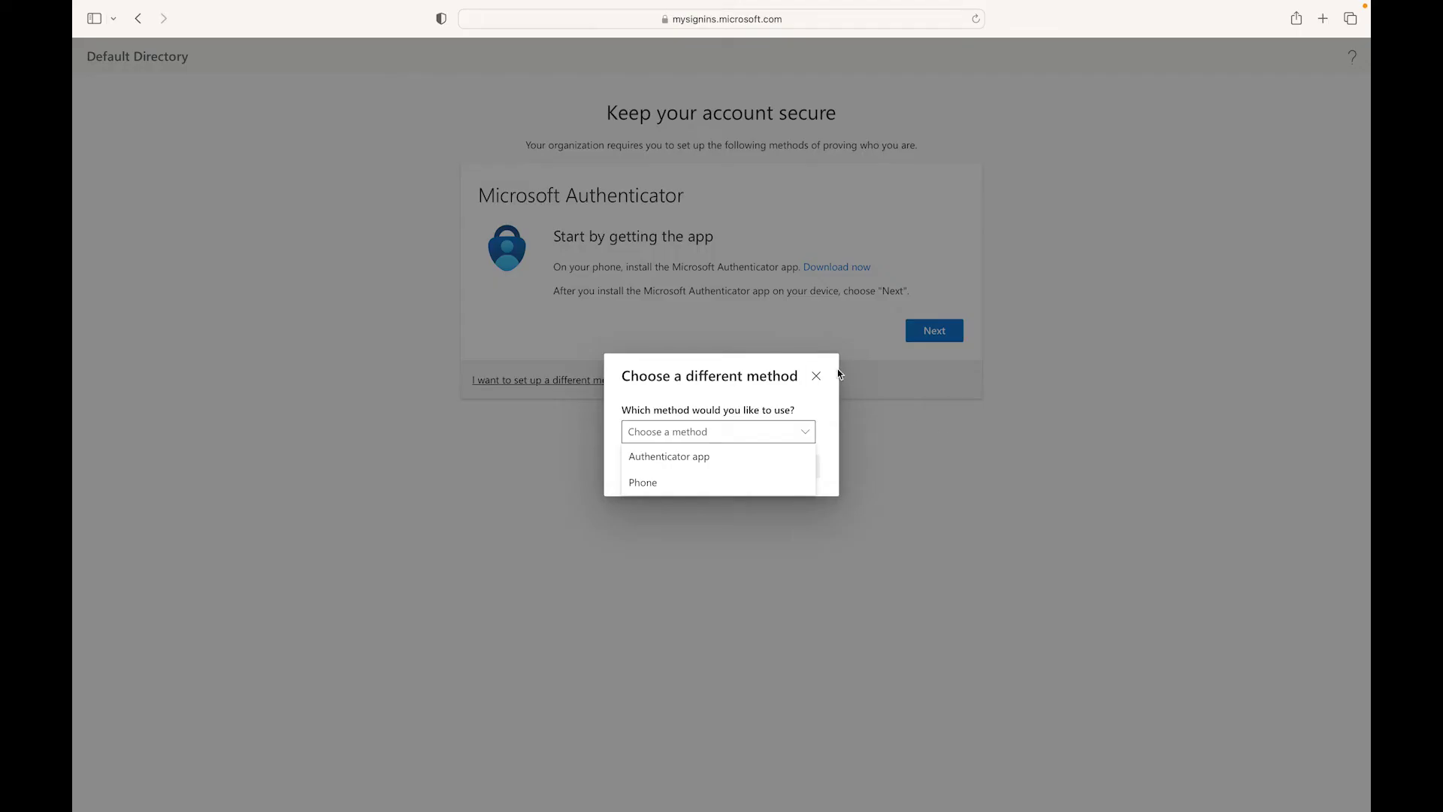
click(816, 374)
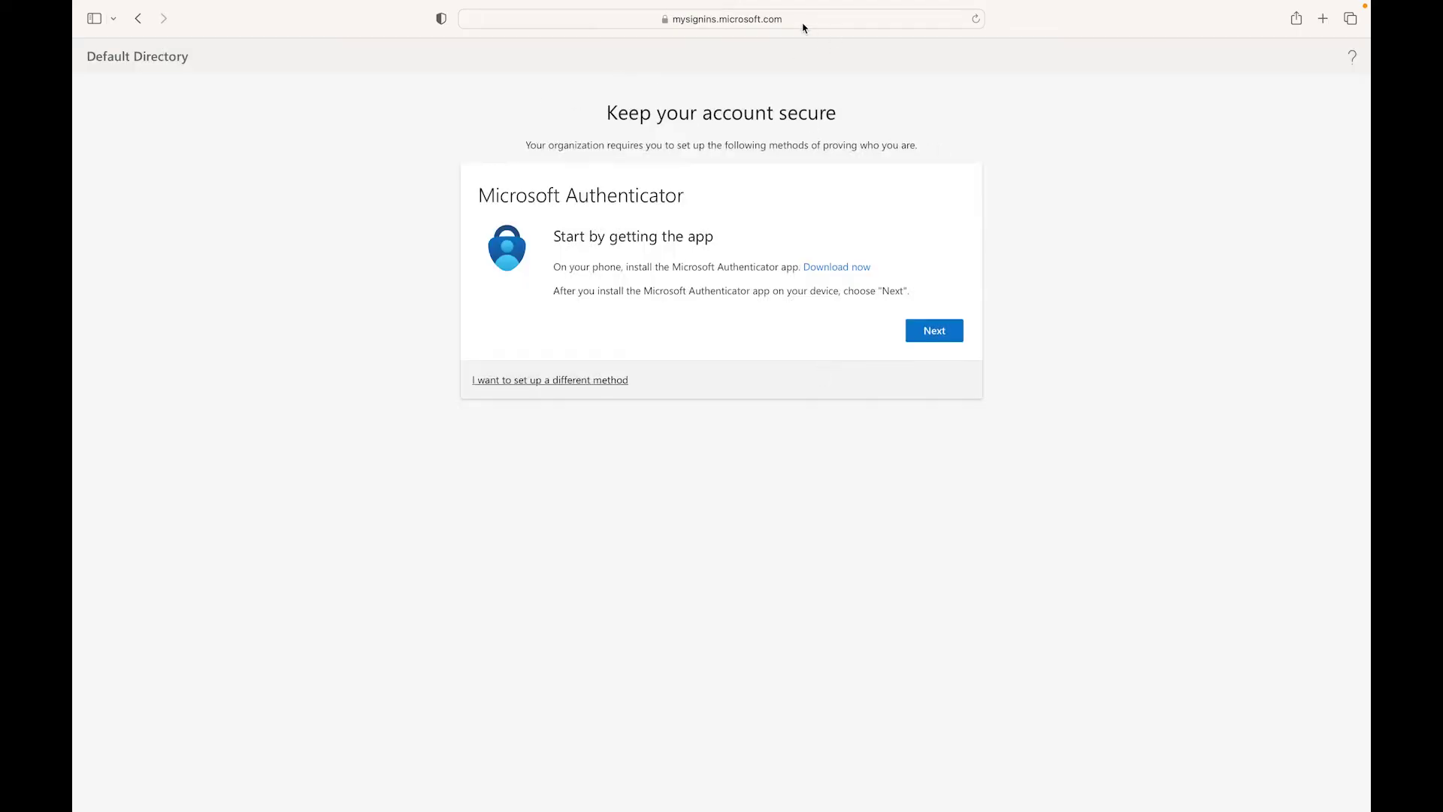
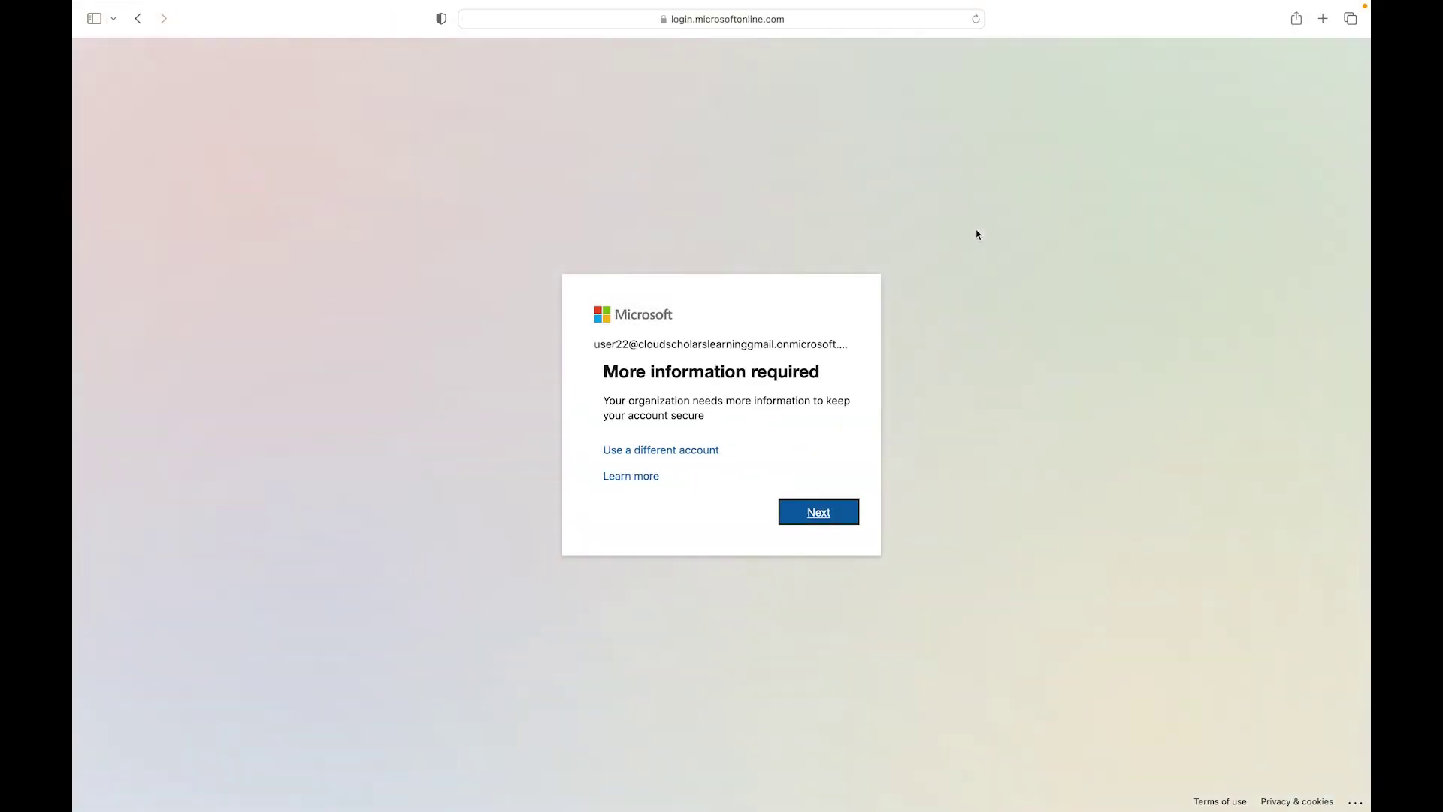
Continue past the More information required prompt and close the account panel on the Microsoft 365 home page
click(823, 514)
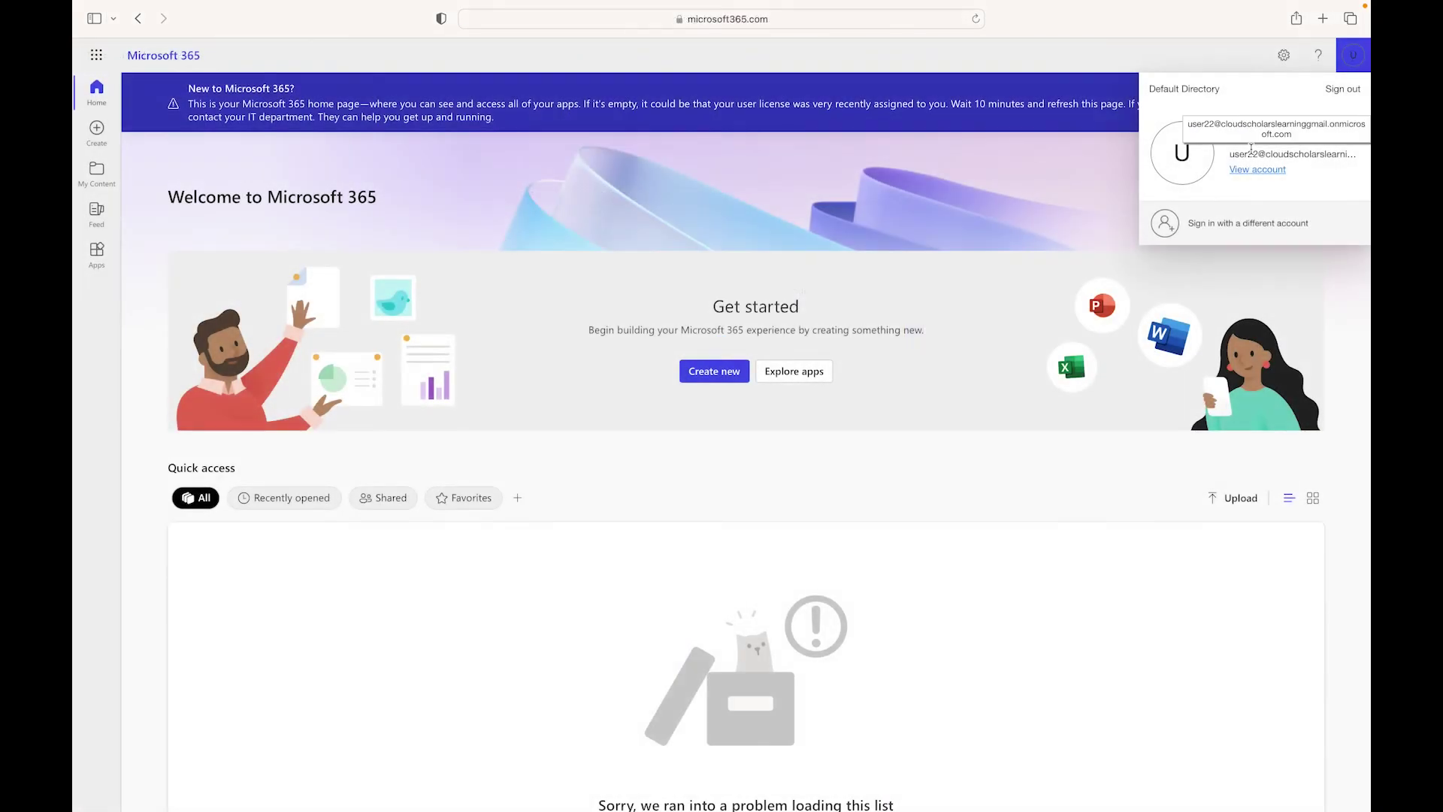
click(1036, 597)
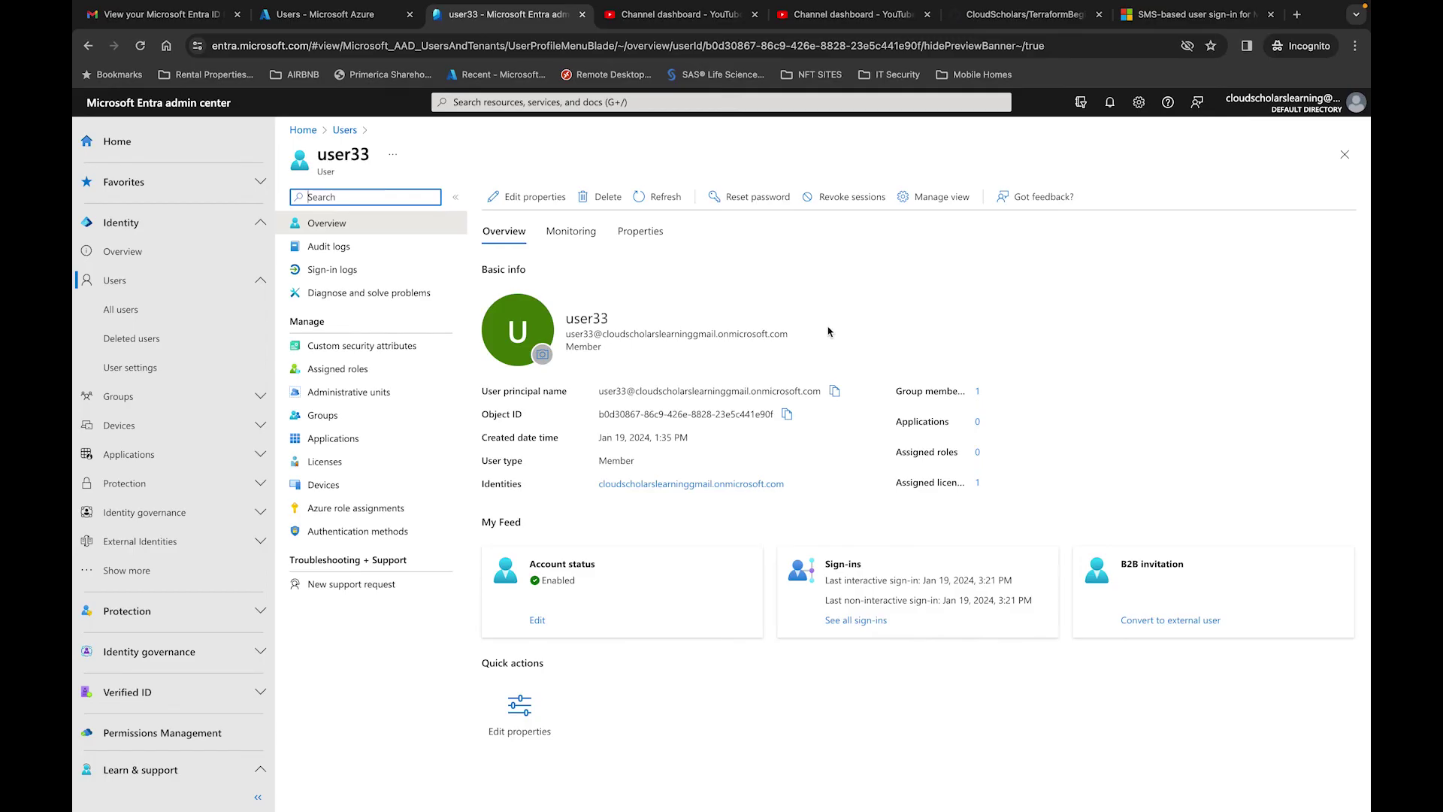
click(1191, 15)
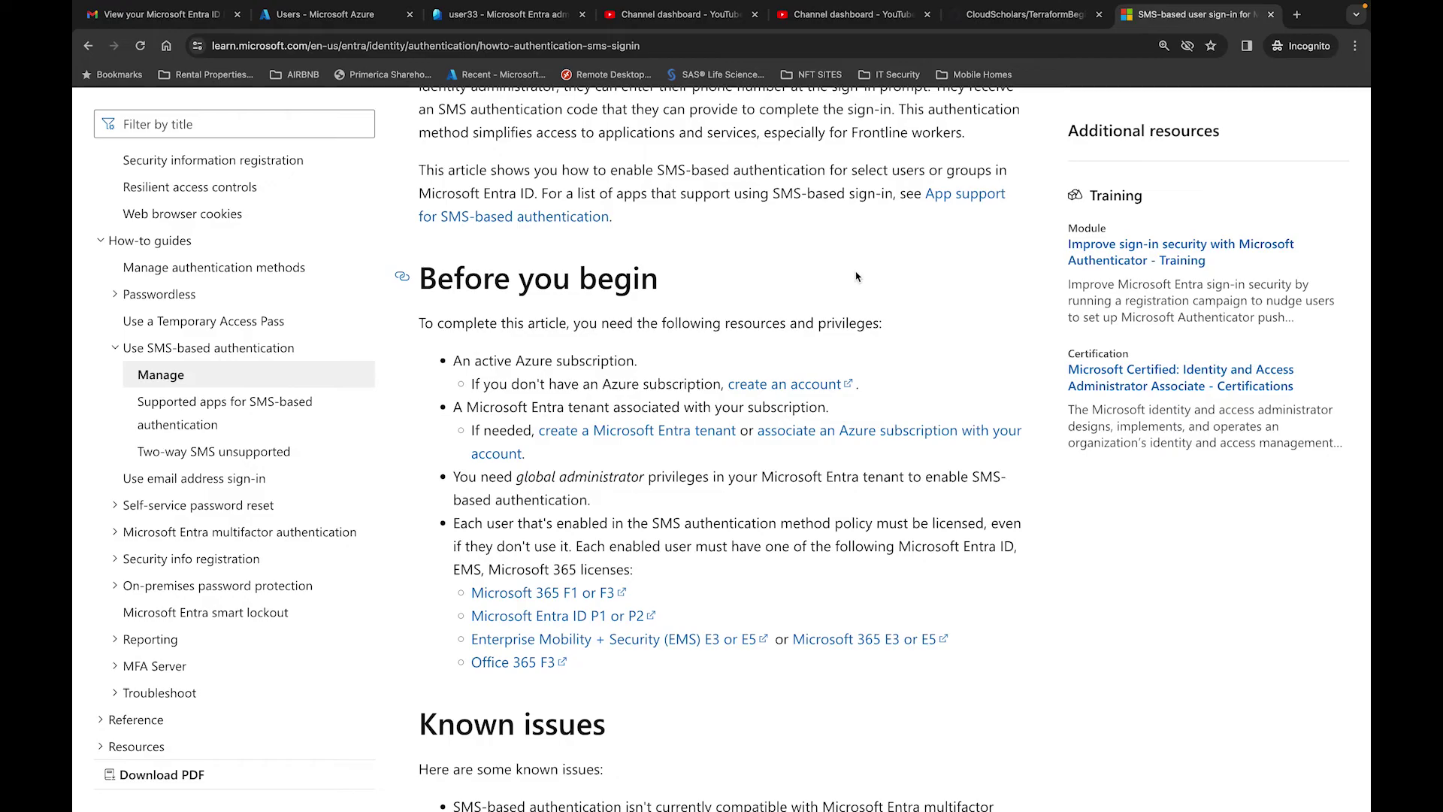
scroll(853, 279, down, 1)
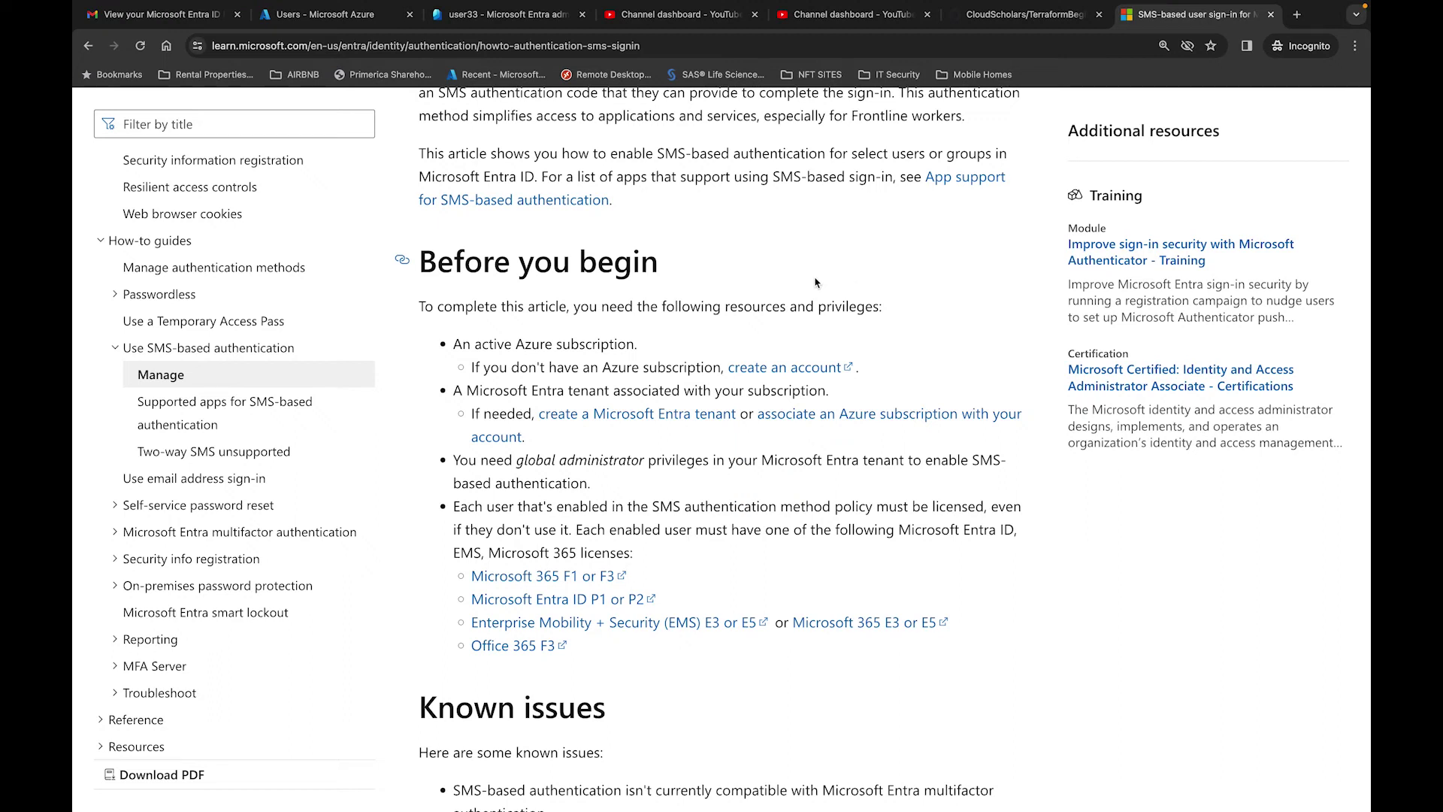
scroll(752, 301, down, 4)
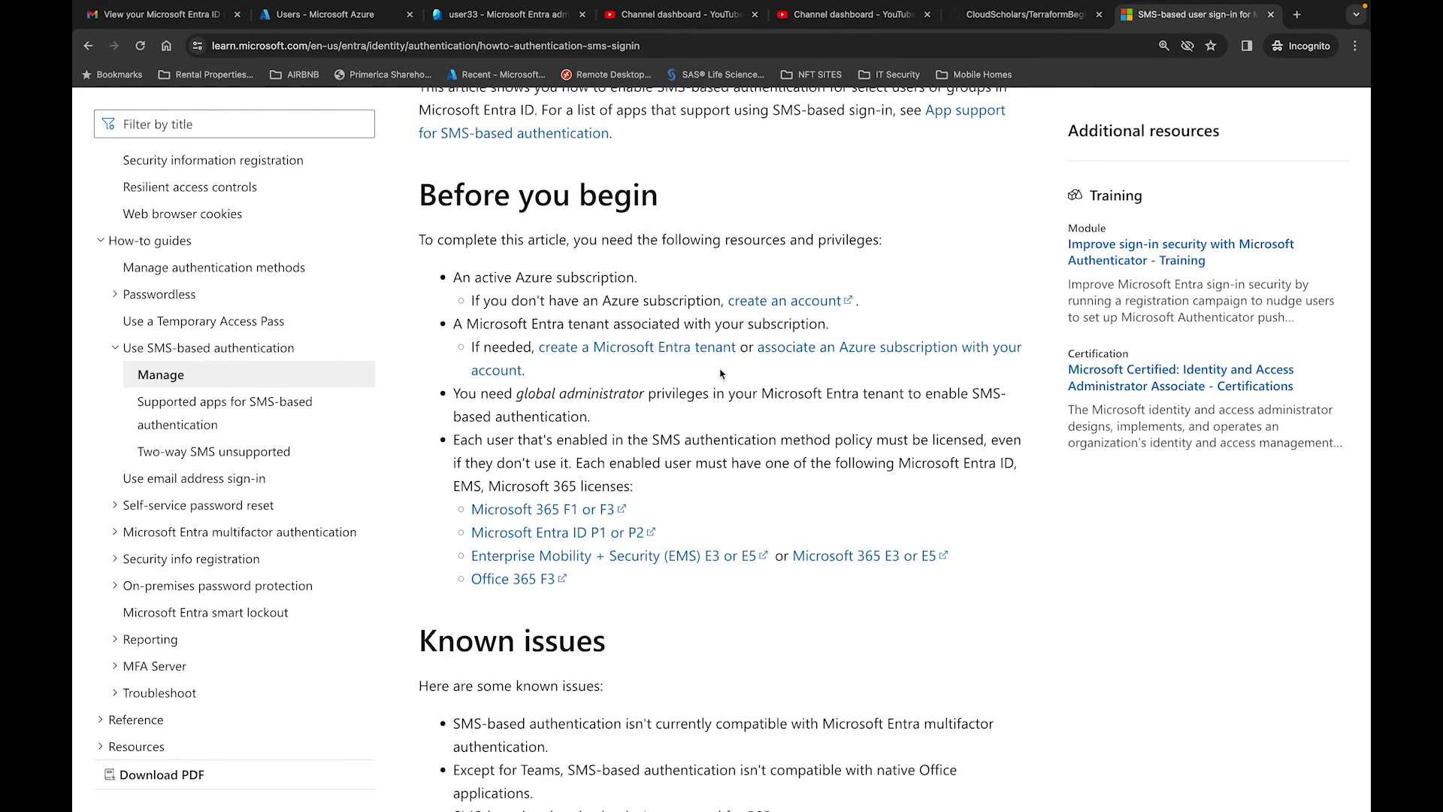
scroll(721, 410, down, 5)
scroll(598, 367, up, 5)
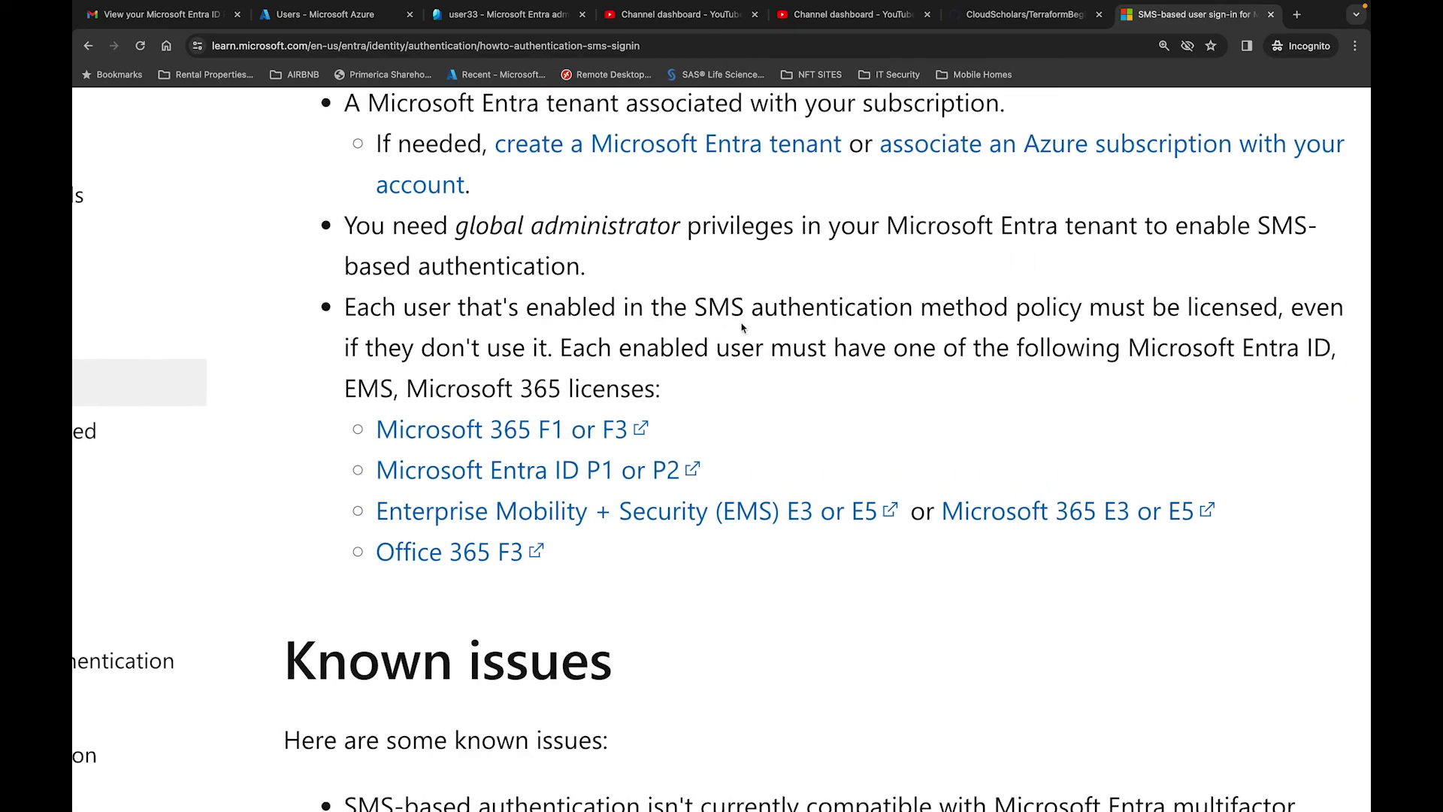
scroll(744, 329, right, 2)
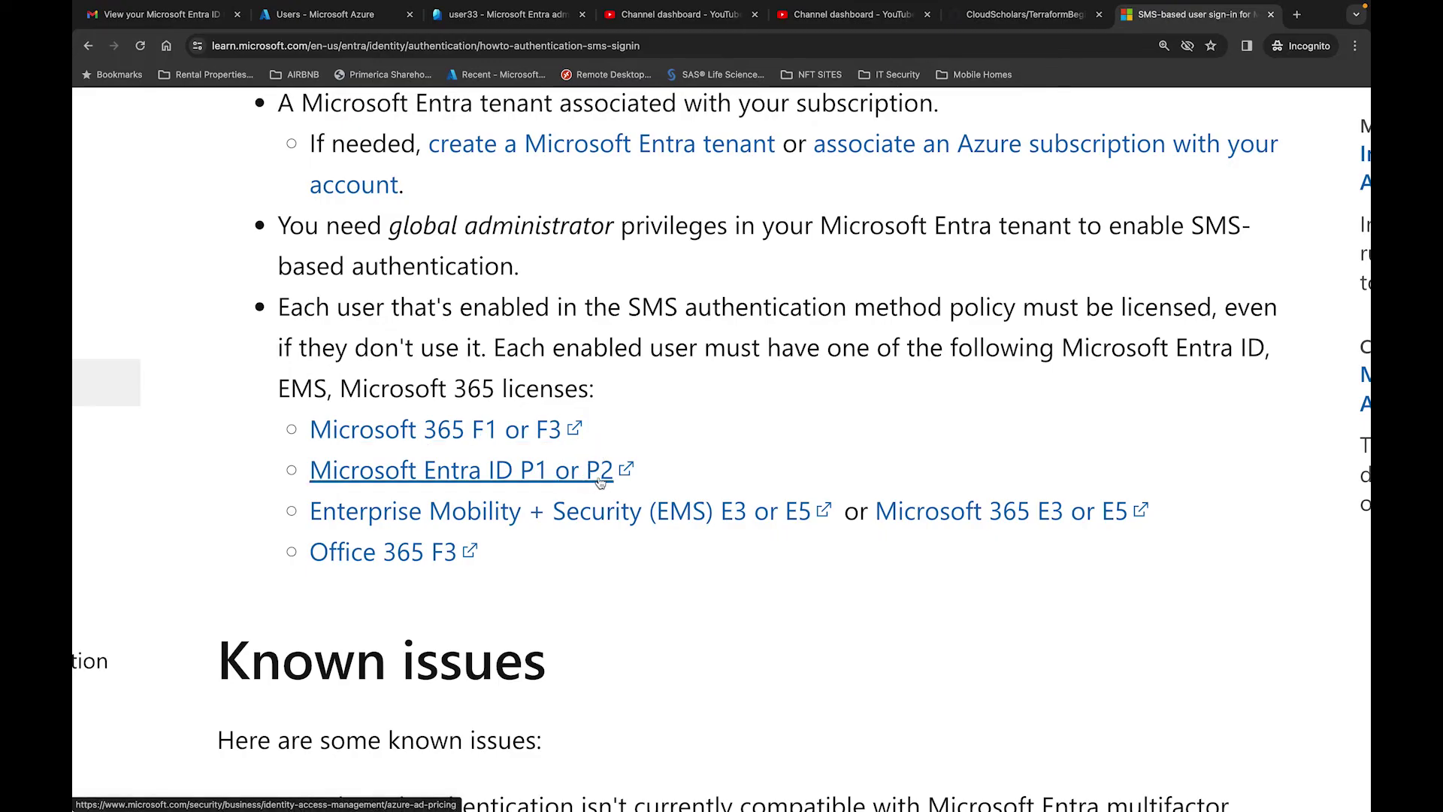
key(ctrl+minus)
key(ctrl+minus)
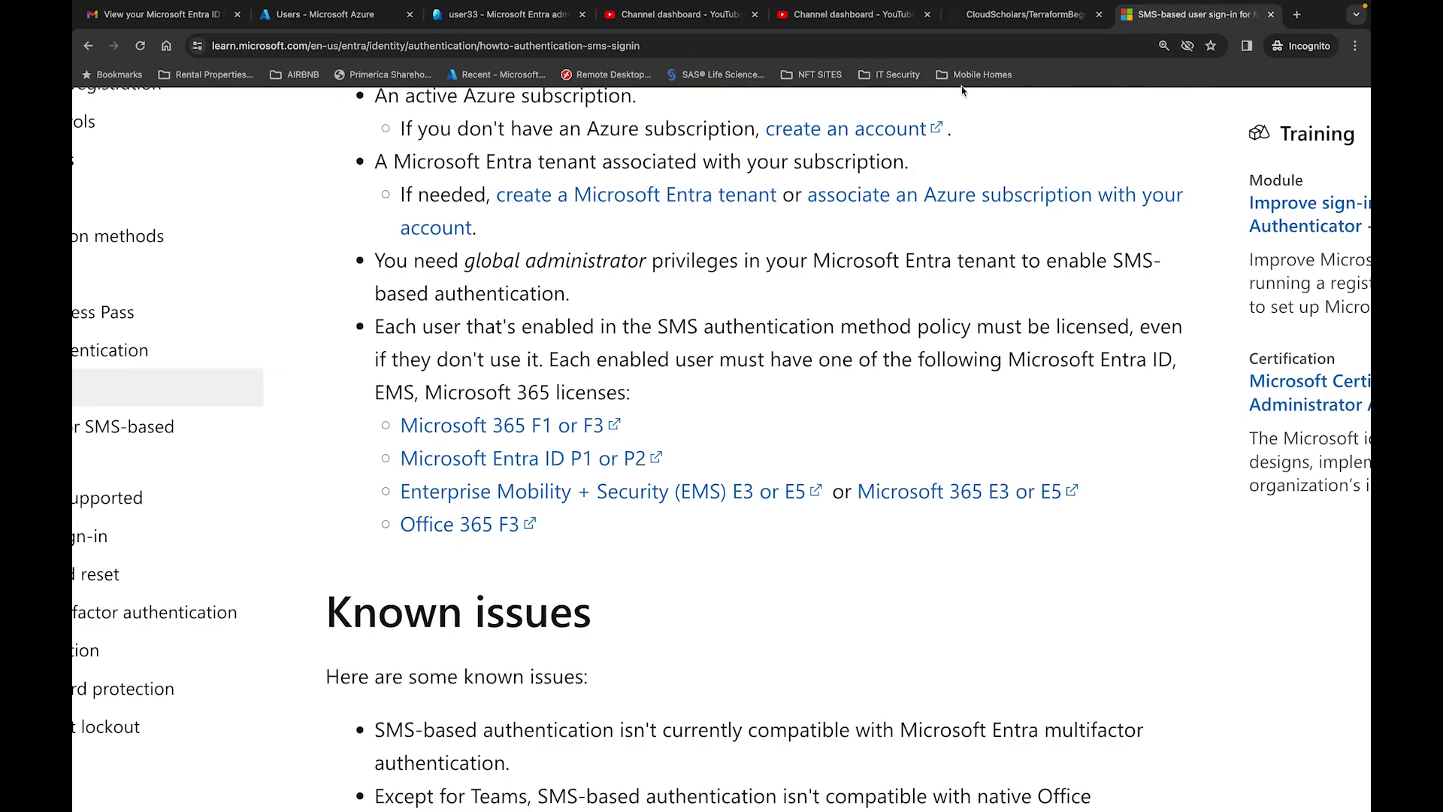
click(502, 17)
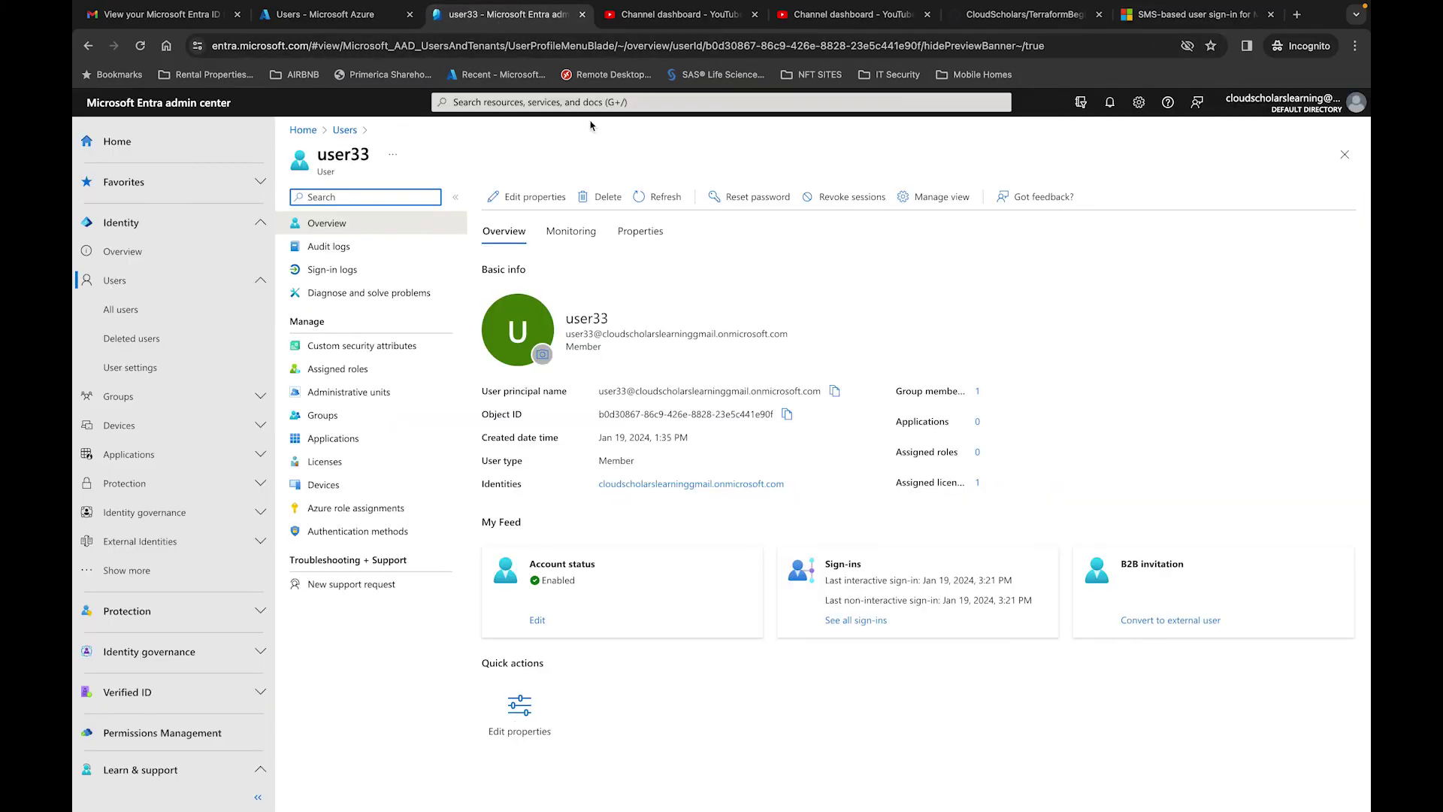
Add a Phone number authentication method for user33, pasting the user's mobile number as Primary mobile
click(353, 533)
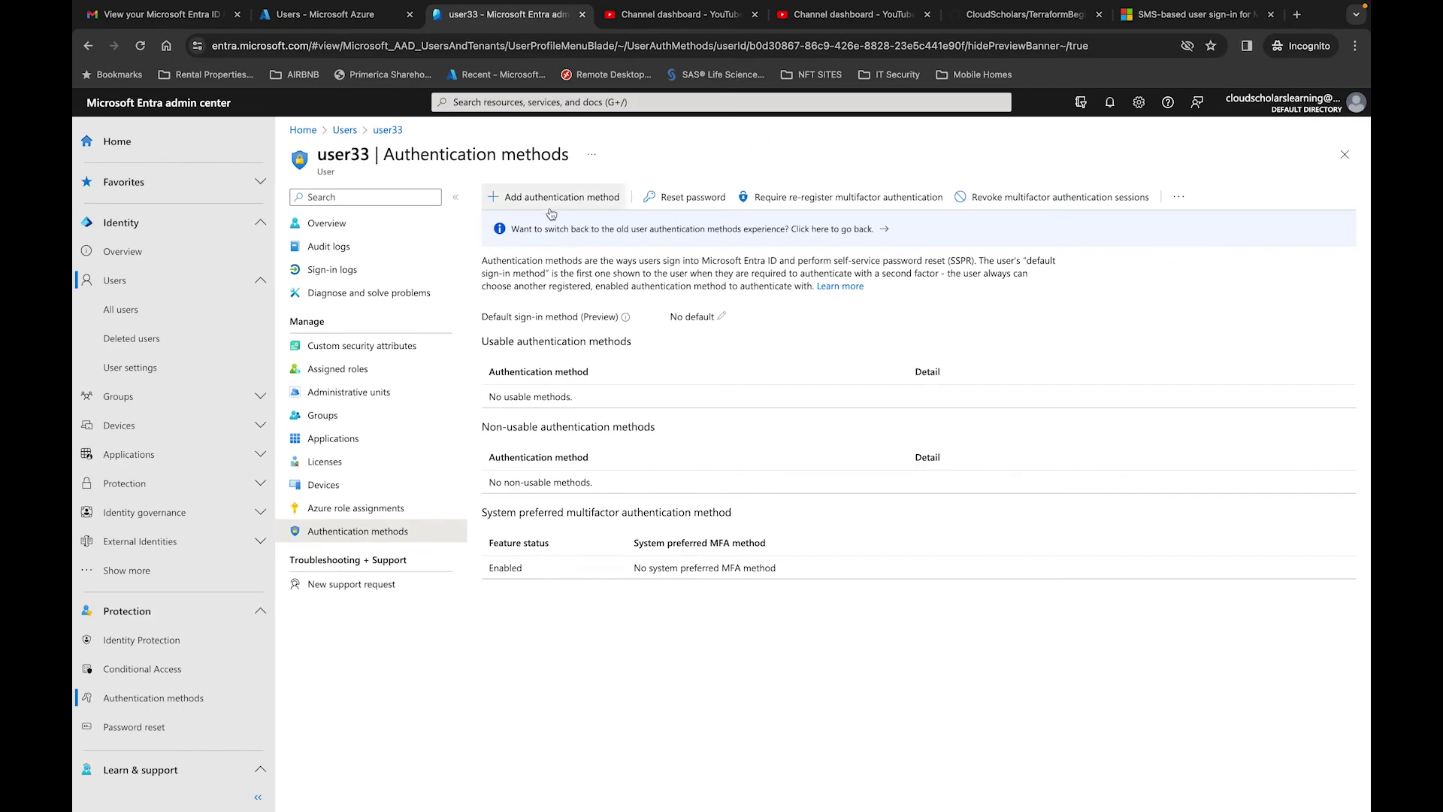
click(546, 197)
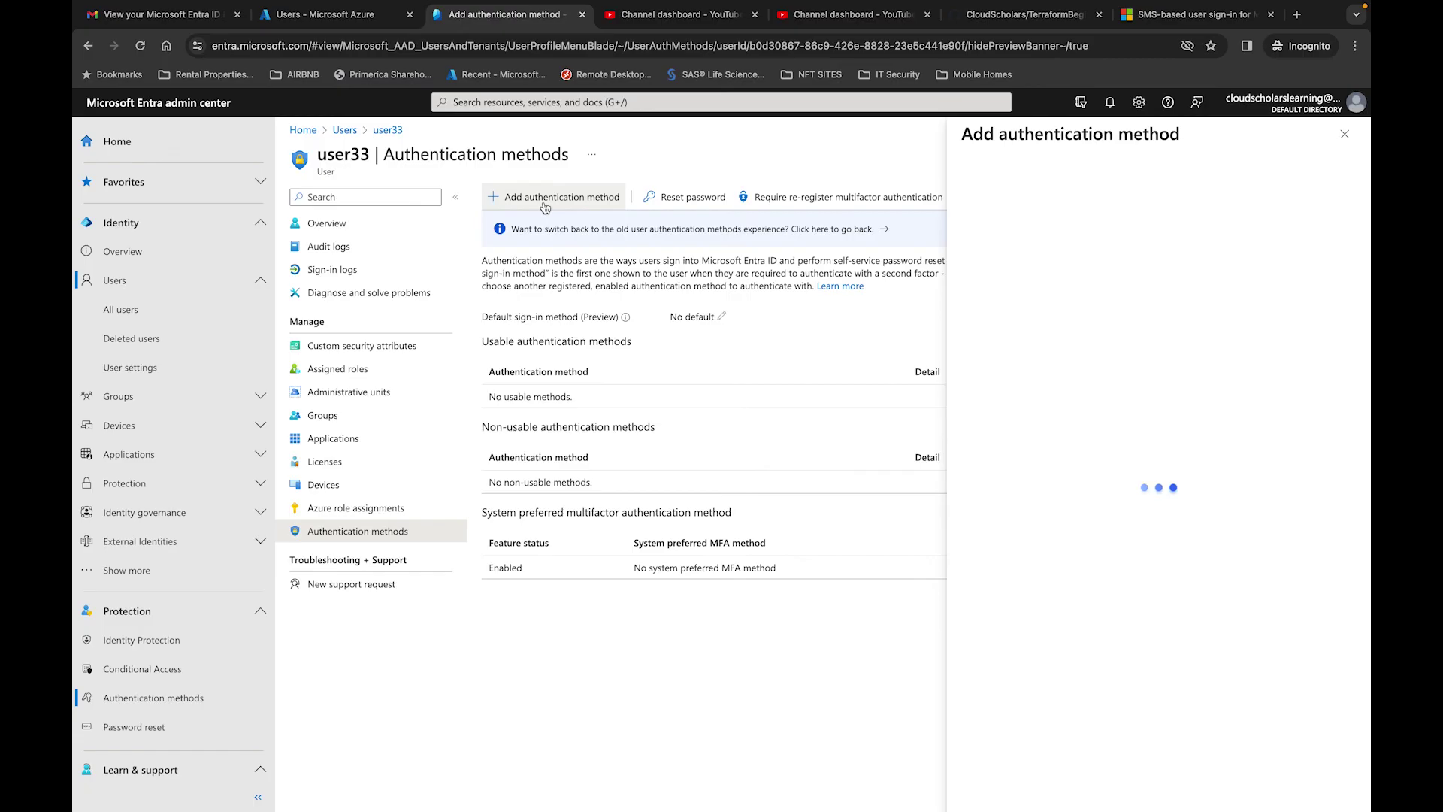
click(1077, 204)
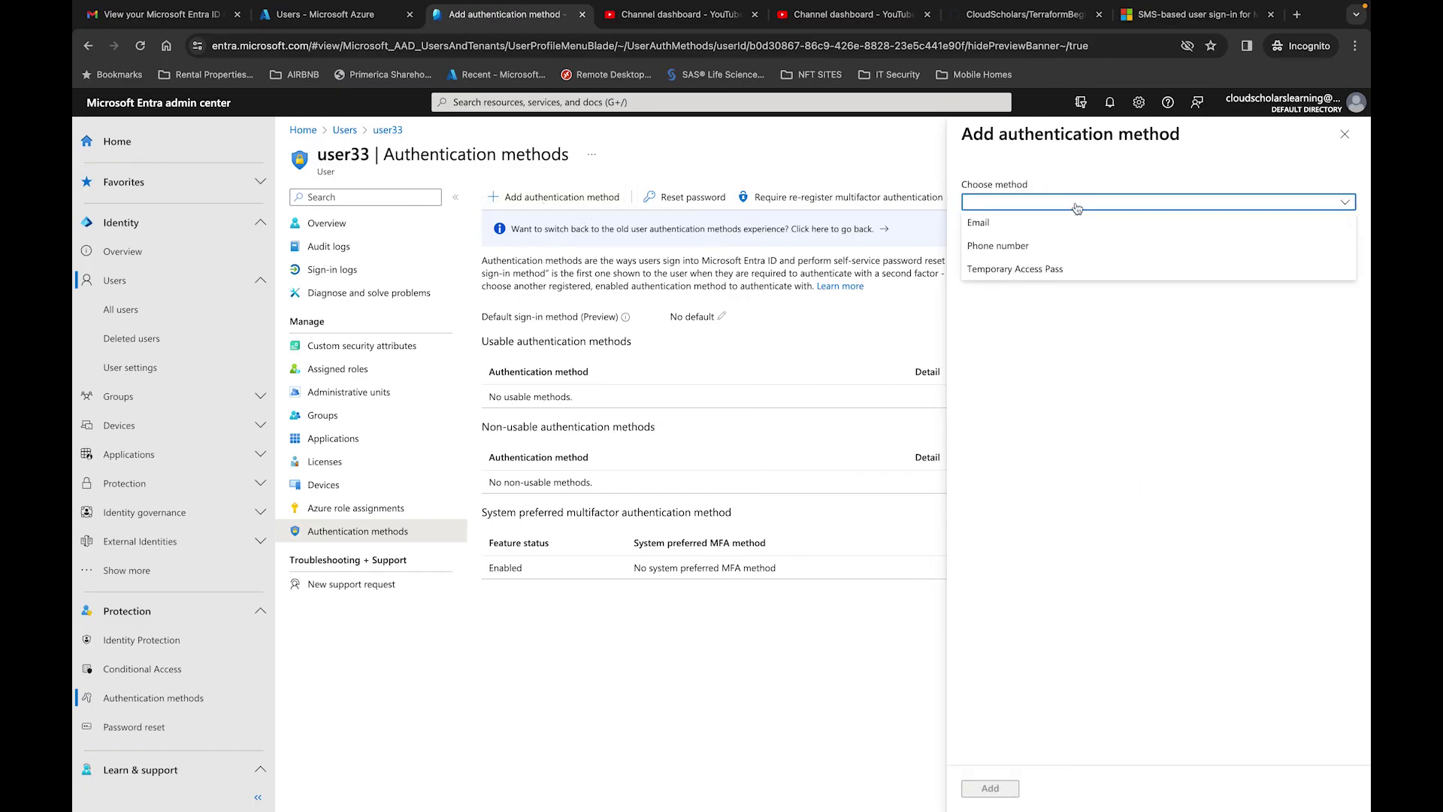
click(1009, 248)
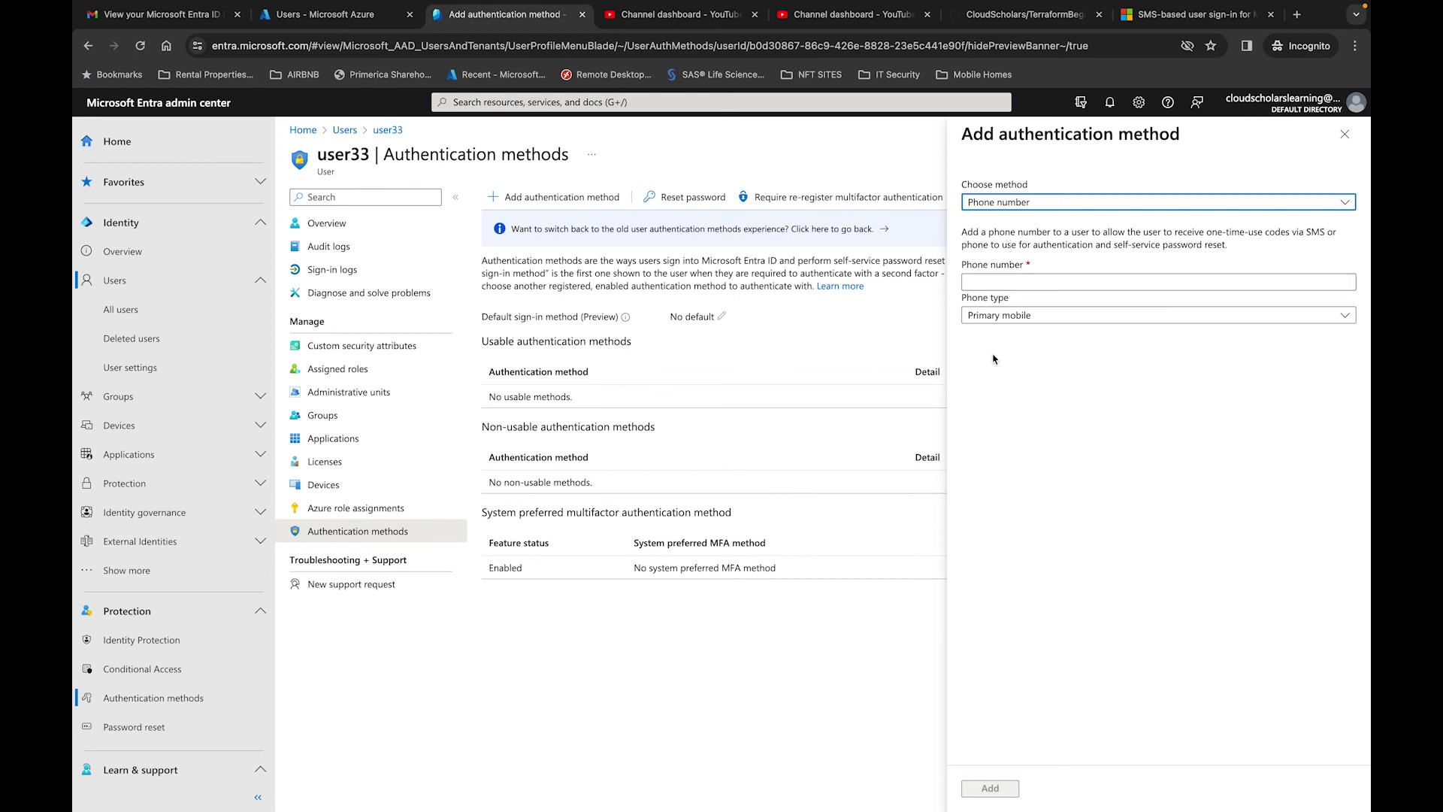
key(Tab)
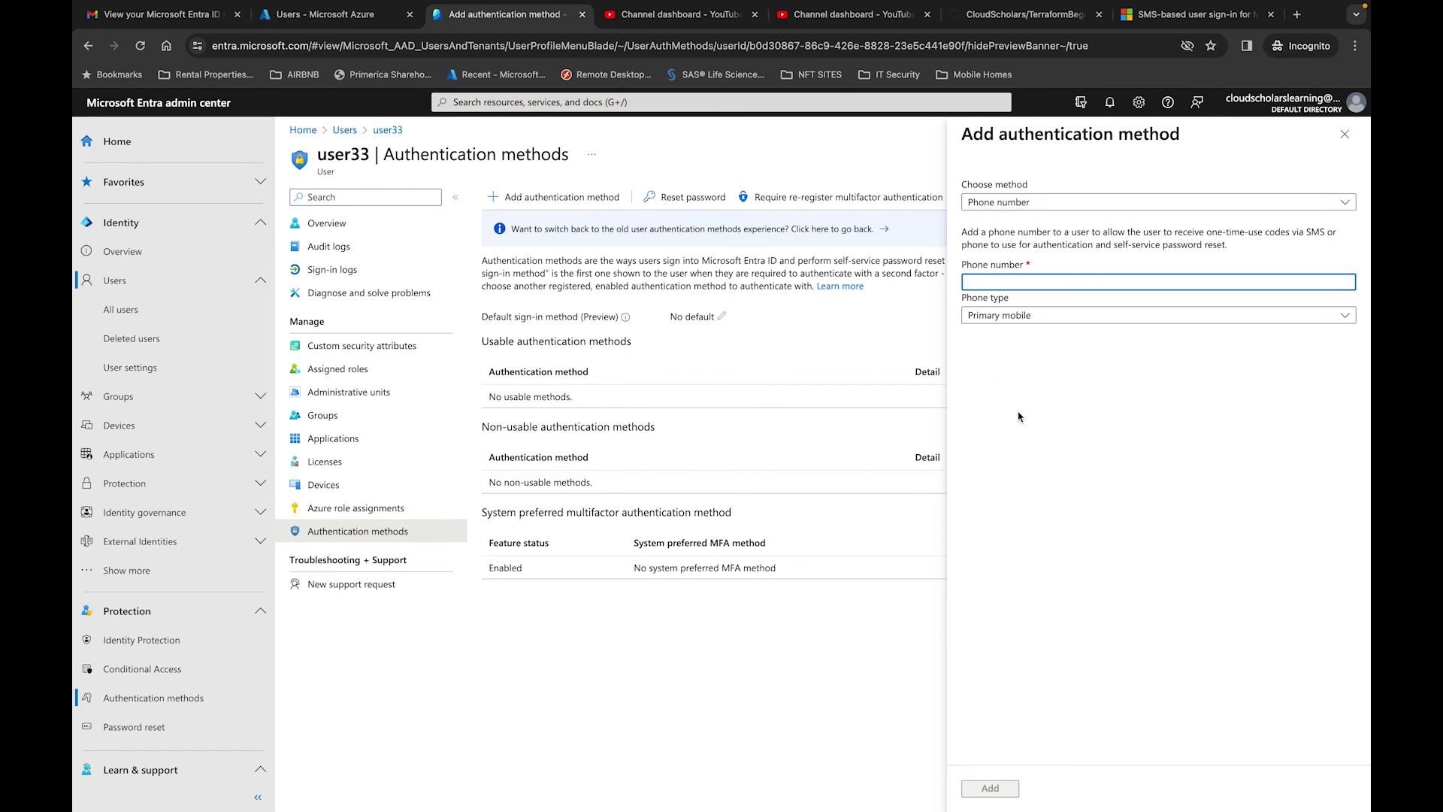
key(super+v)
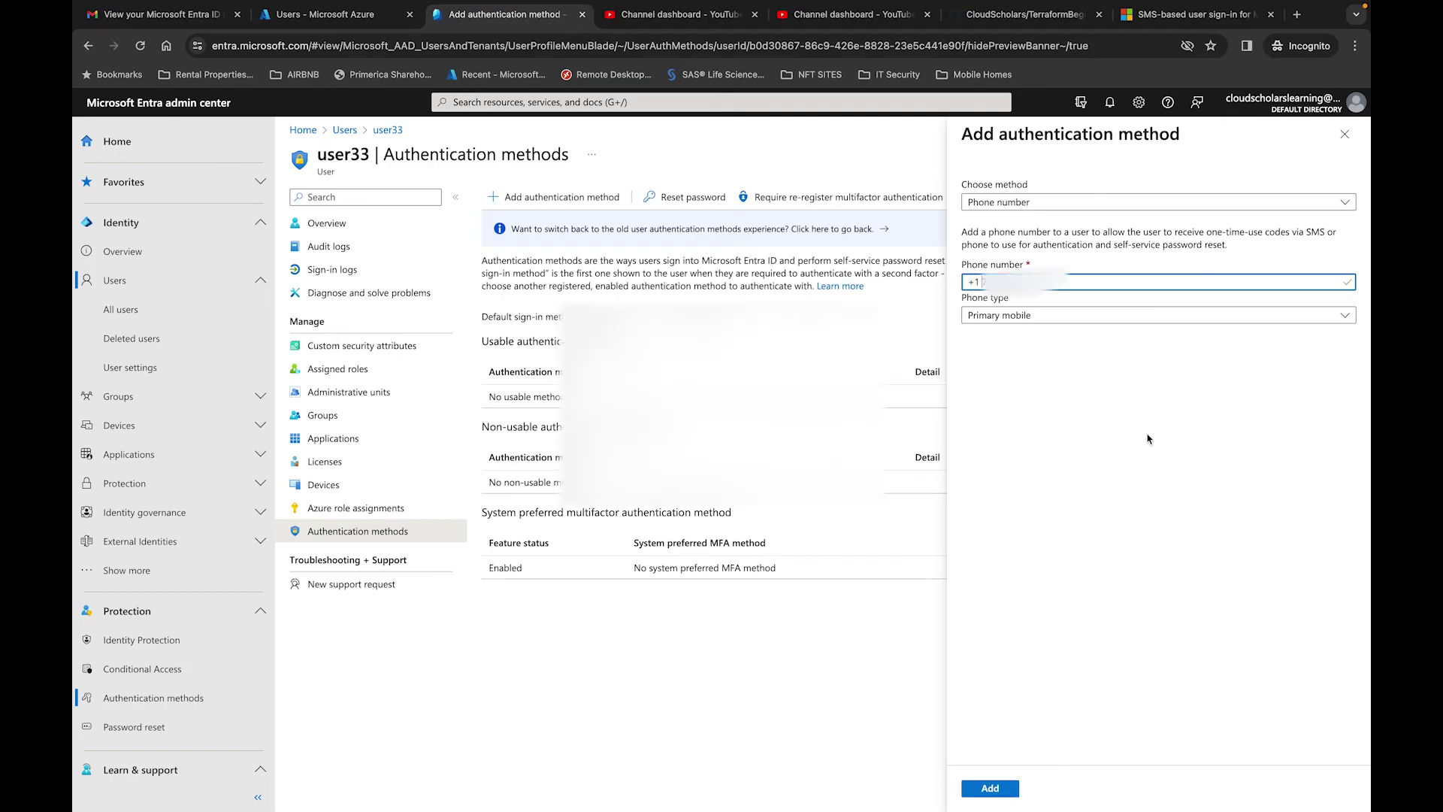
click(1104, 319)
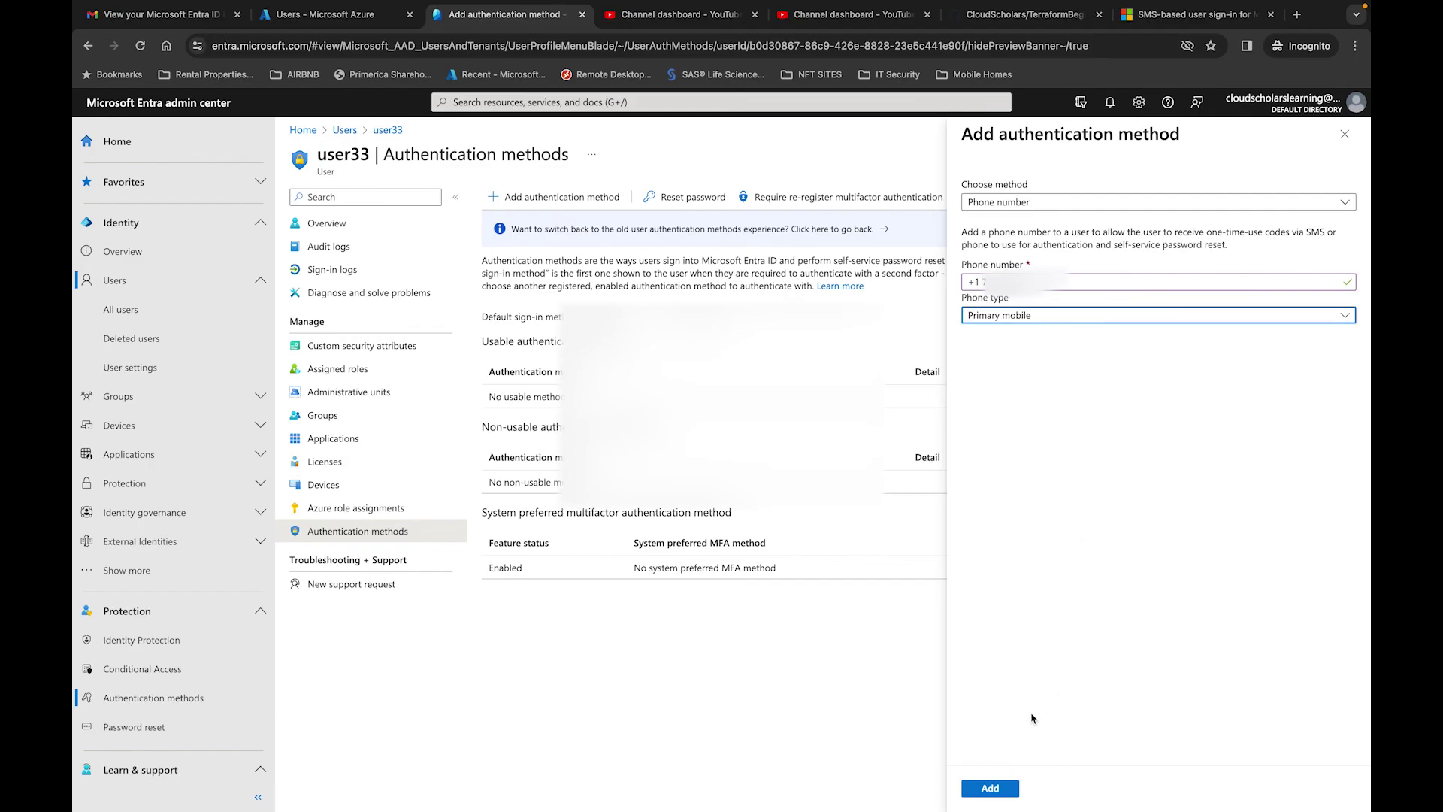
click(990, 787)
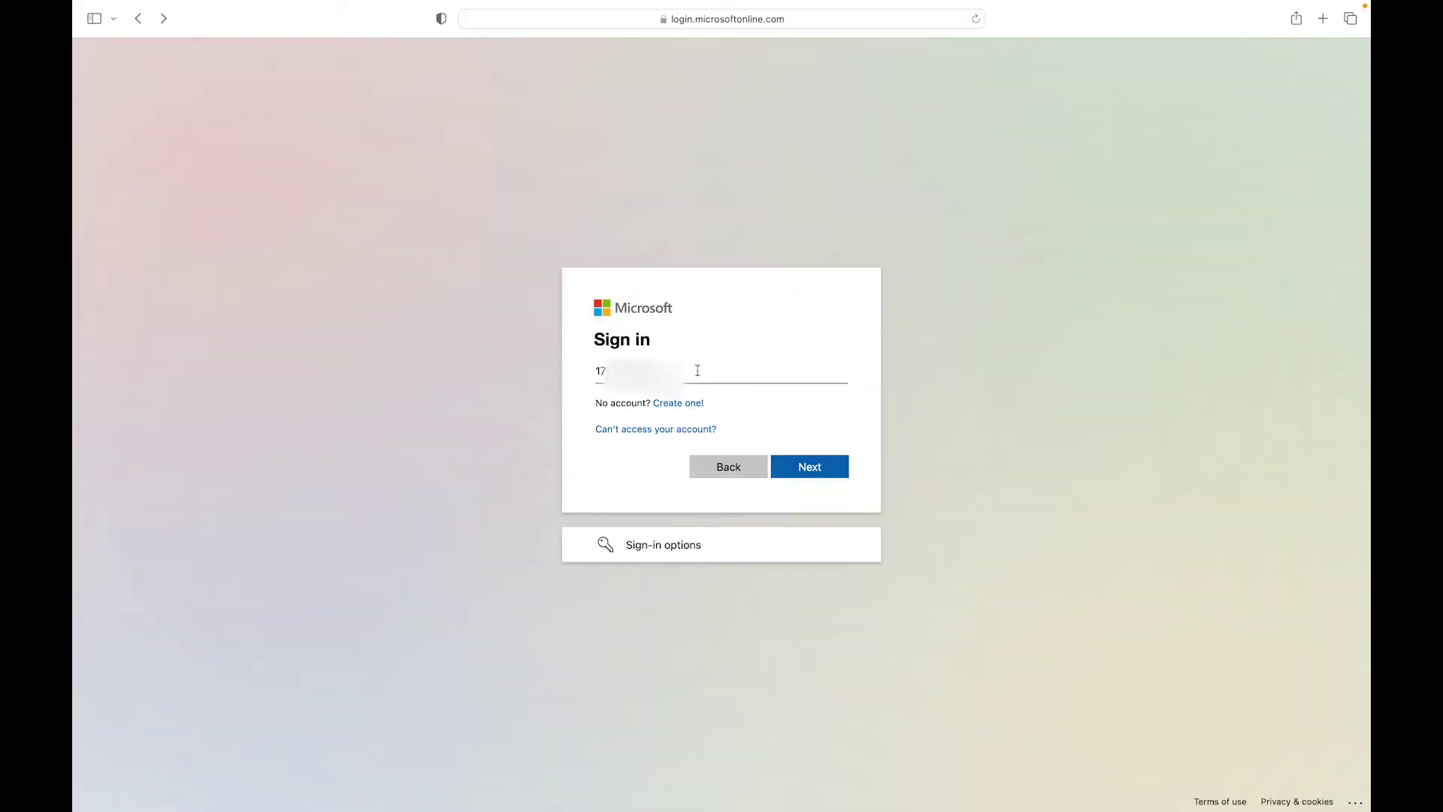
Sign in with the phone number as a work or school account and submit the texted verification code
click(596, 371)
click(801, 467)
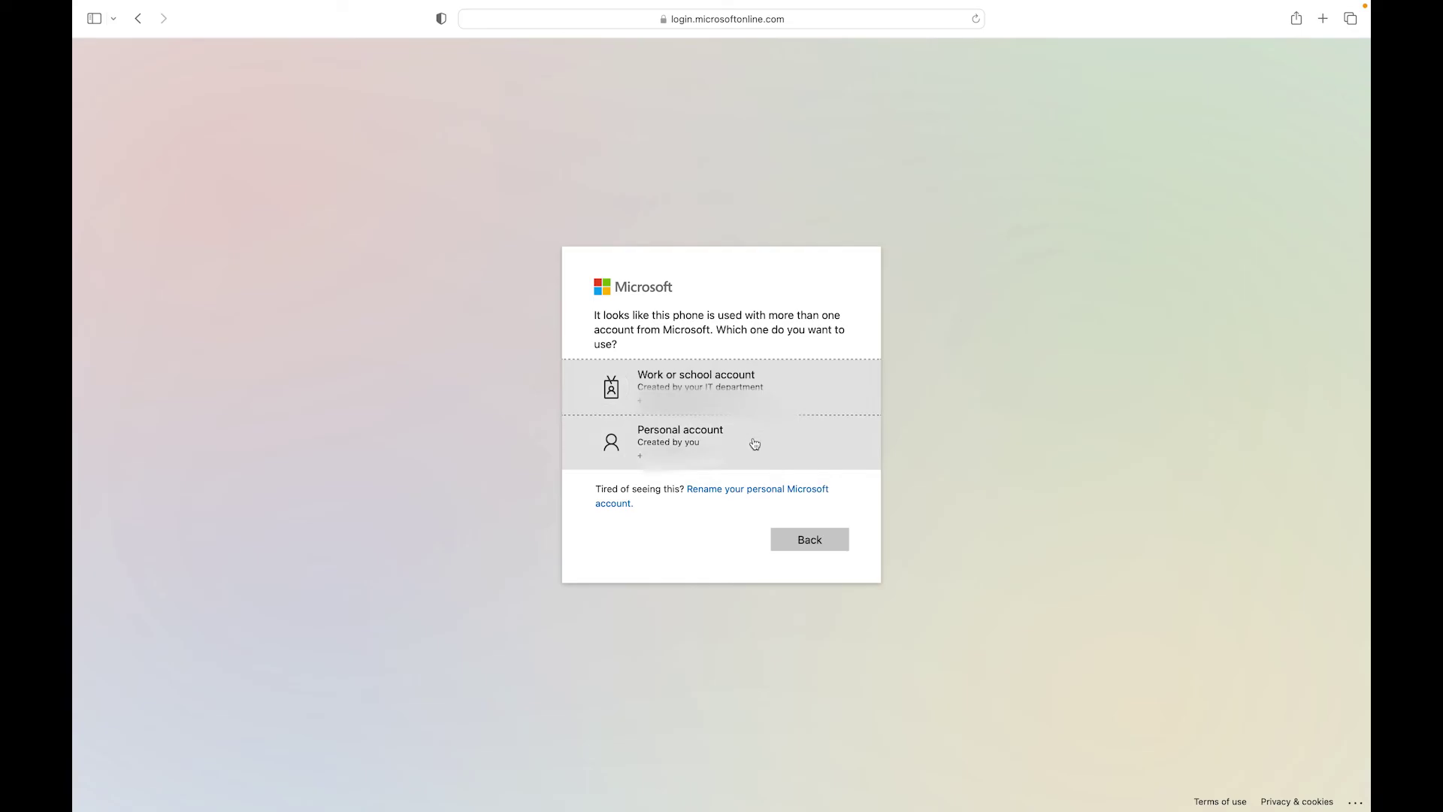
click(778, 386)
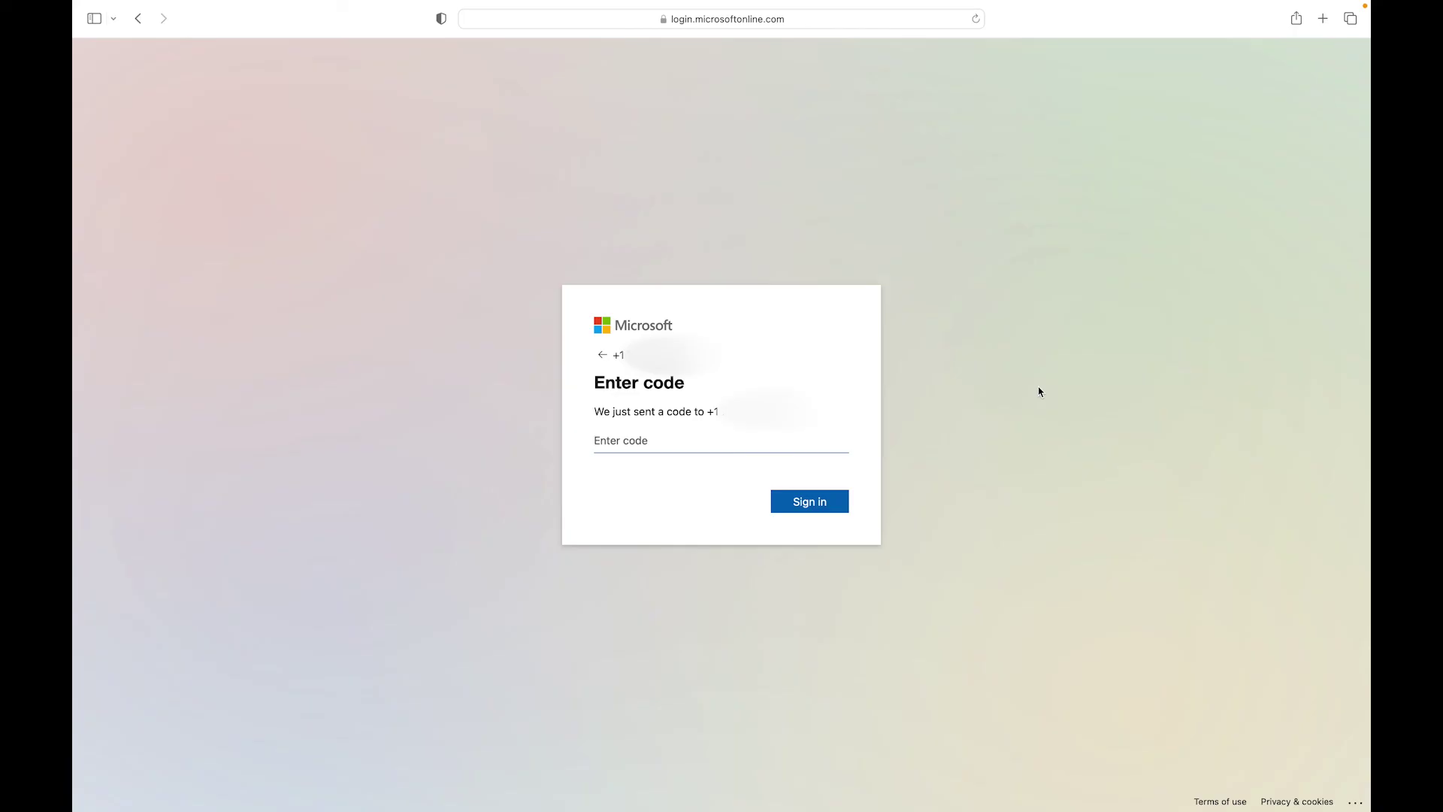
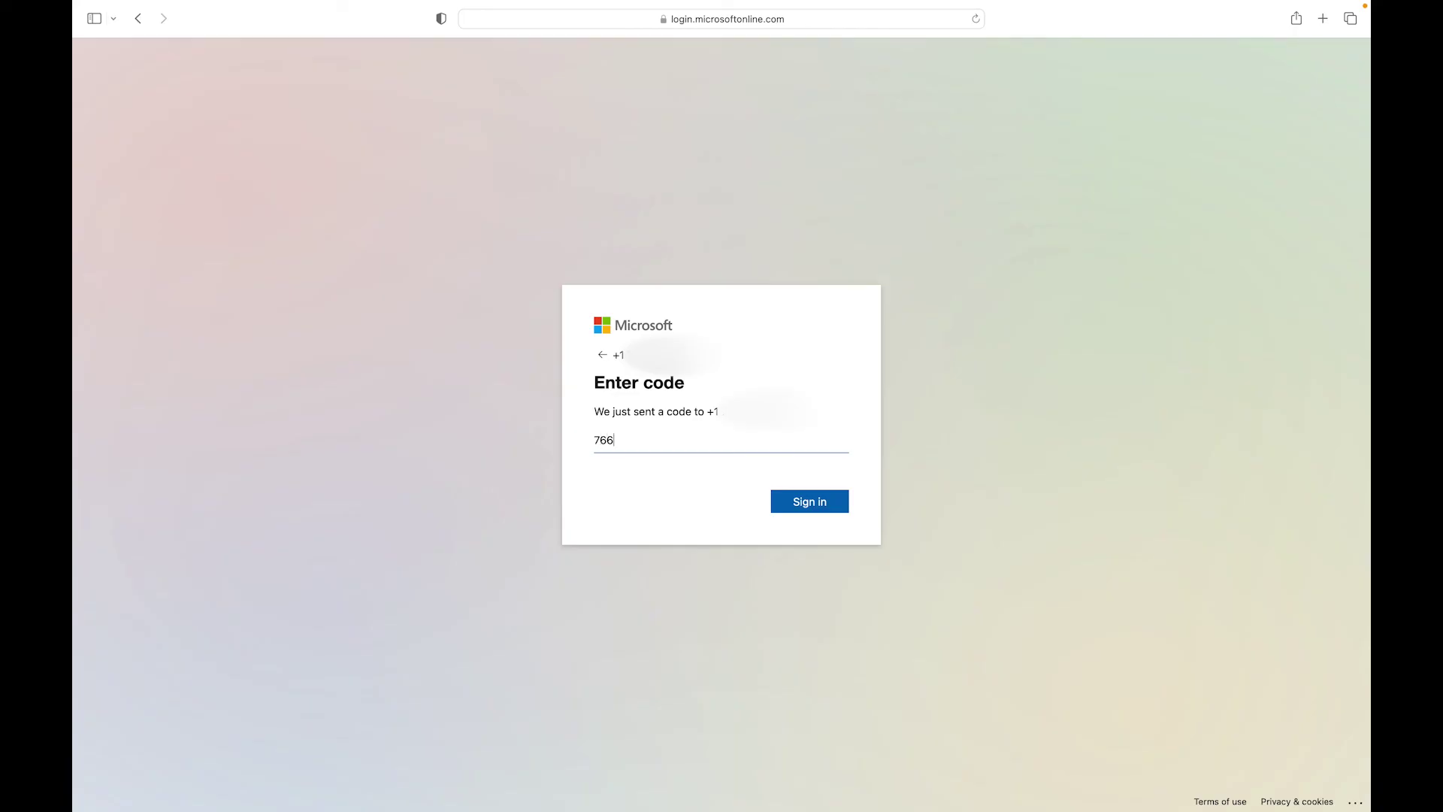
click(830, 502)
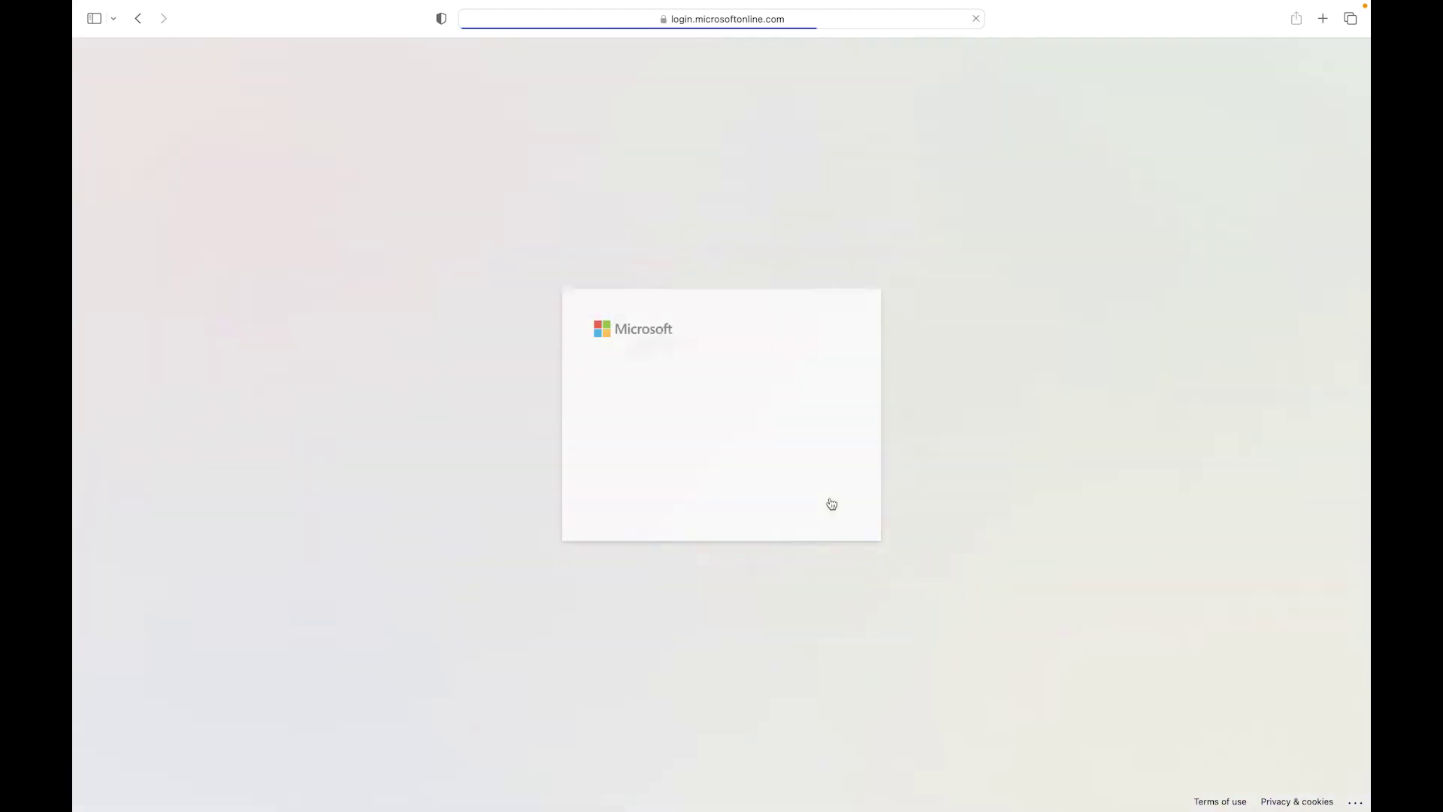
Decline Stay signed in, then view the account details confirming user33 is signed in
click(728, 498)
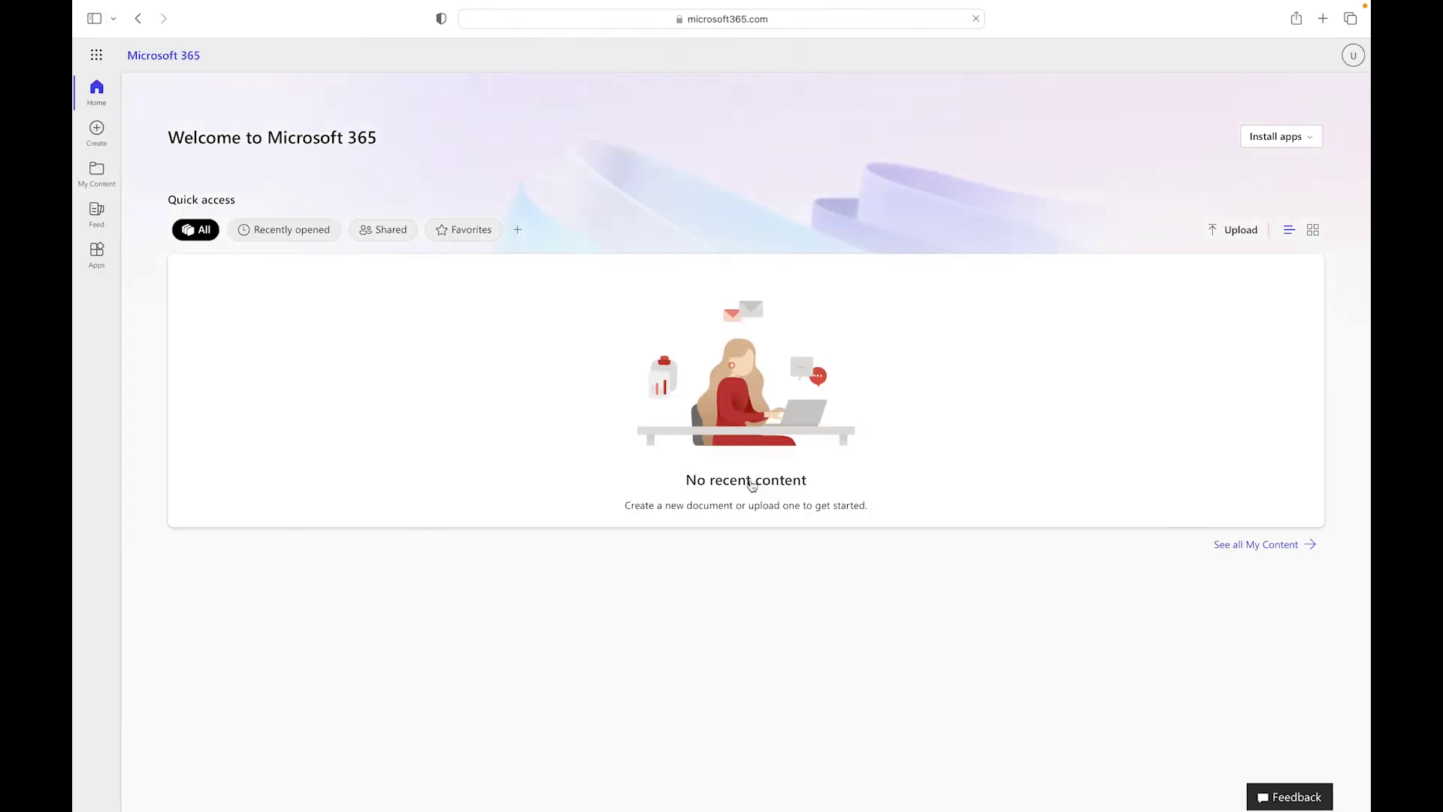
click(1354, 60)
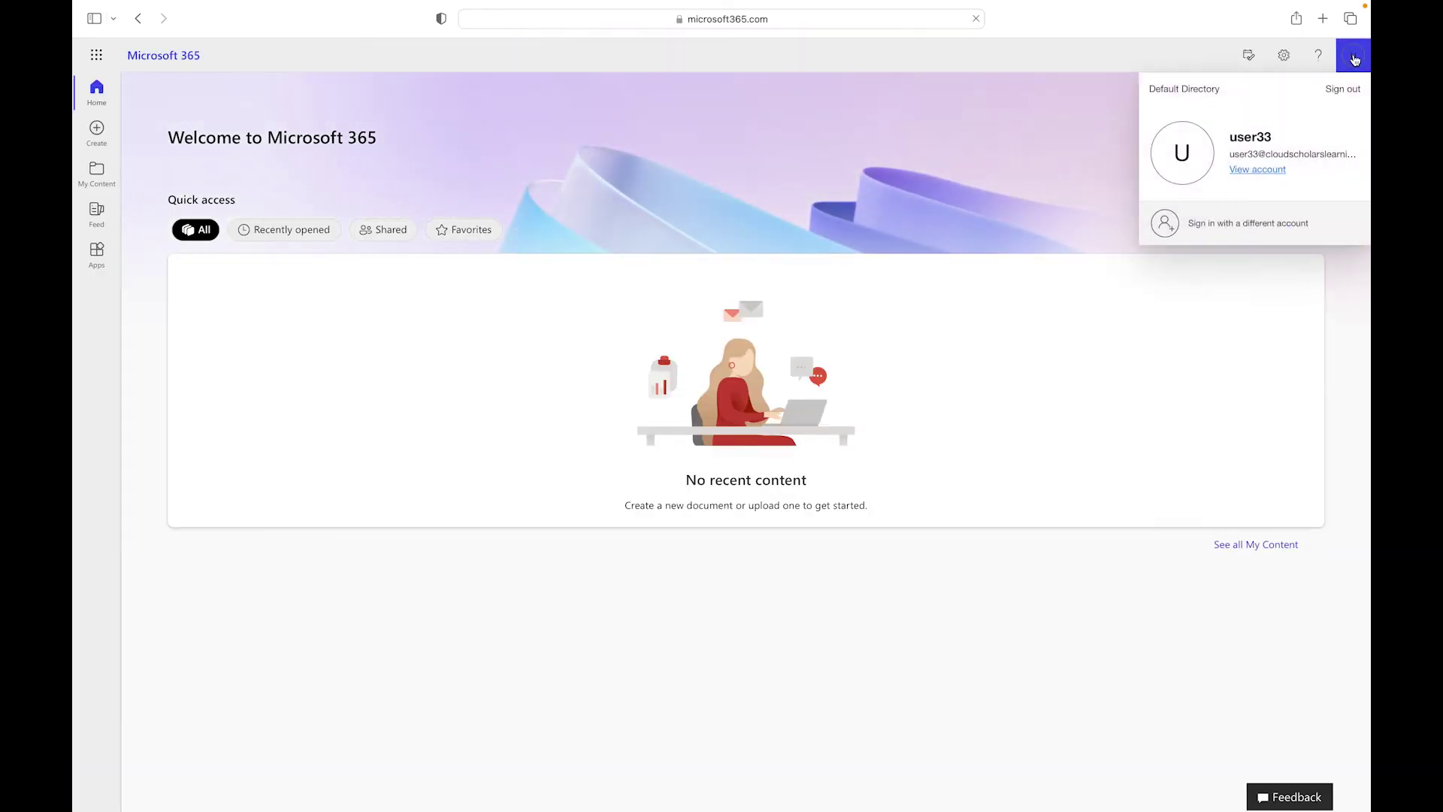